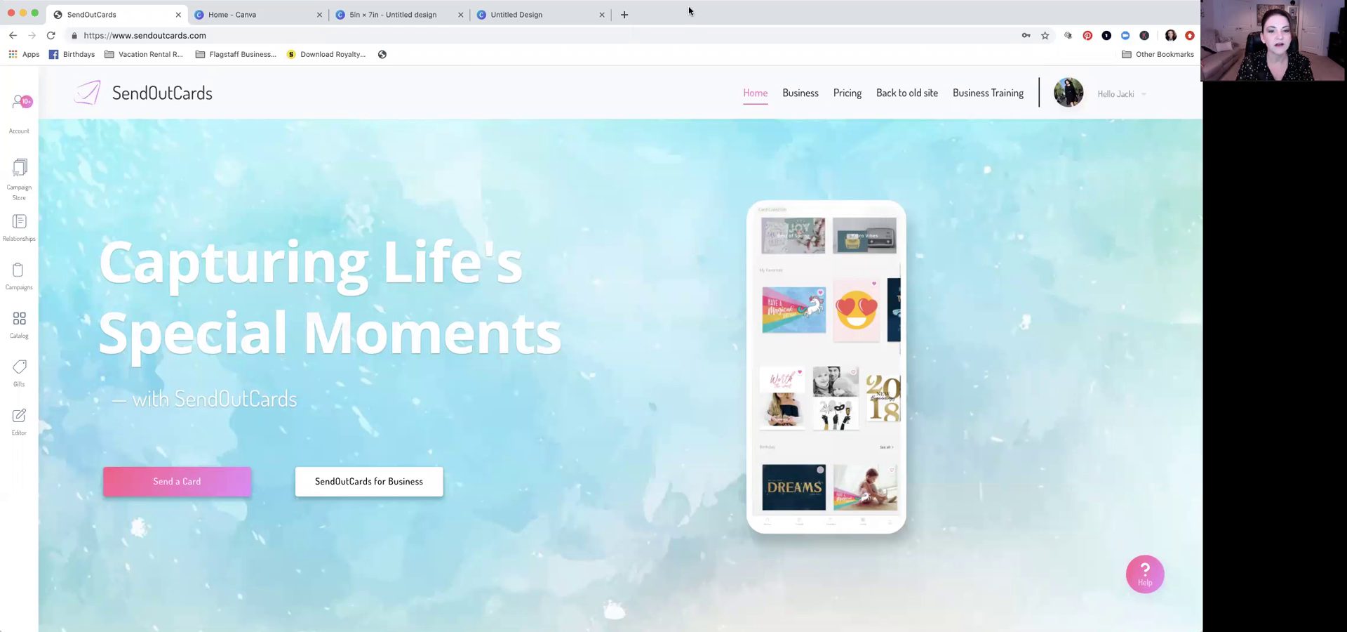
Step: Start sending a card from the SendOutCards home page to open the card catalog
{"action": "left_click", "coordinate": [190, 493]}
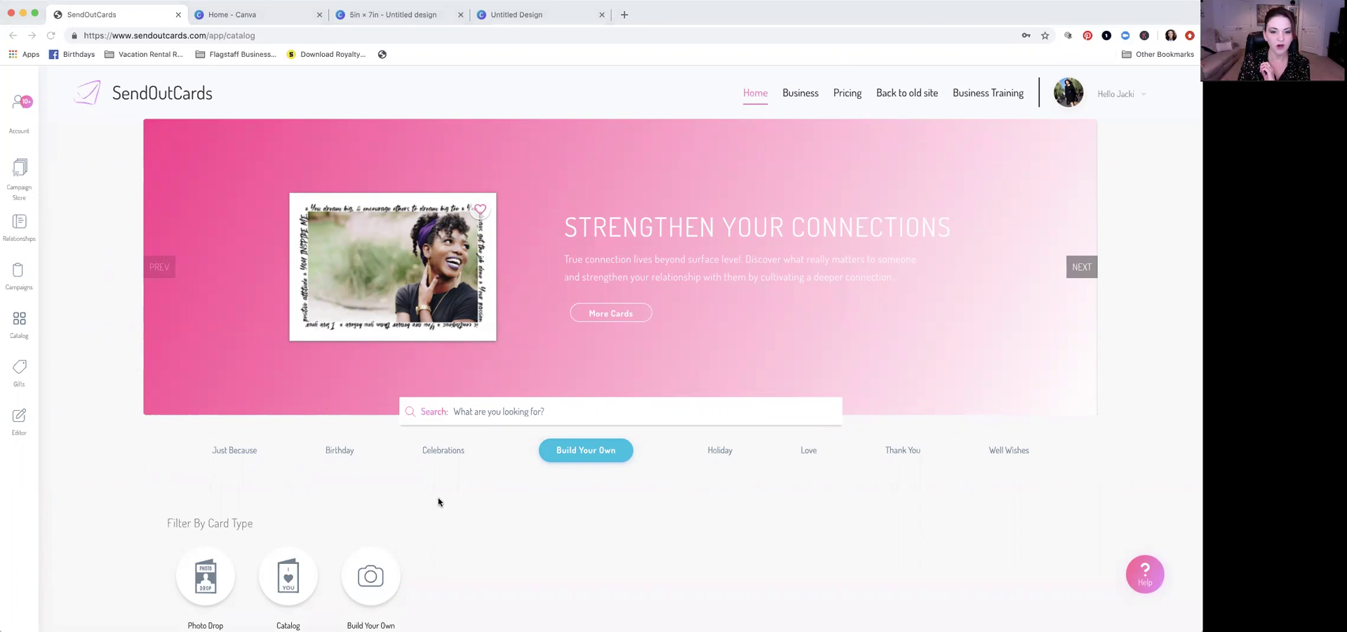
Step: Open the Just Because category and select the WOW card ($1.75 plus postage)
{"action": "scroll", "coordinate": [438, 501], "scroll_direction": "down", "scroll_amount": 2}
{"action": "scroll", "coordinate": [438, 501], "scroll_direction": "down", "scroll_amount": 4}
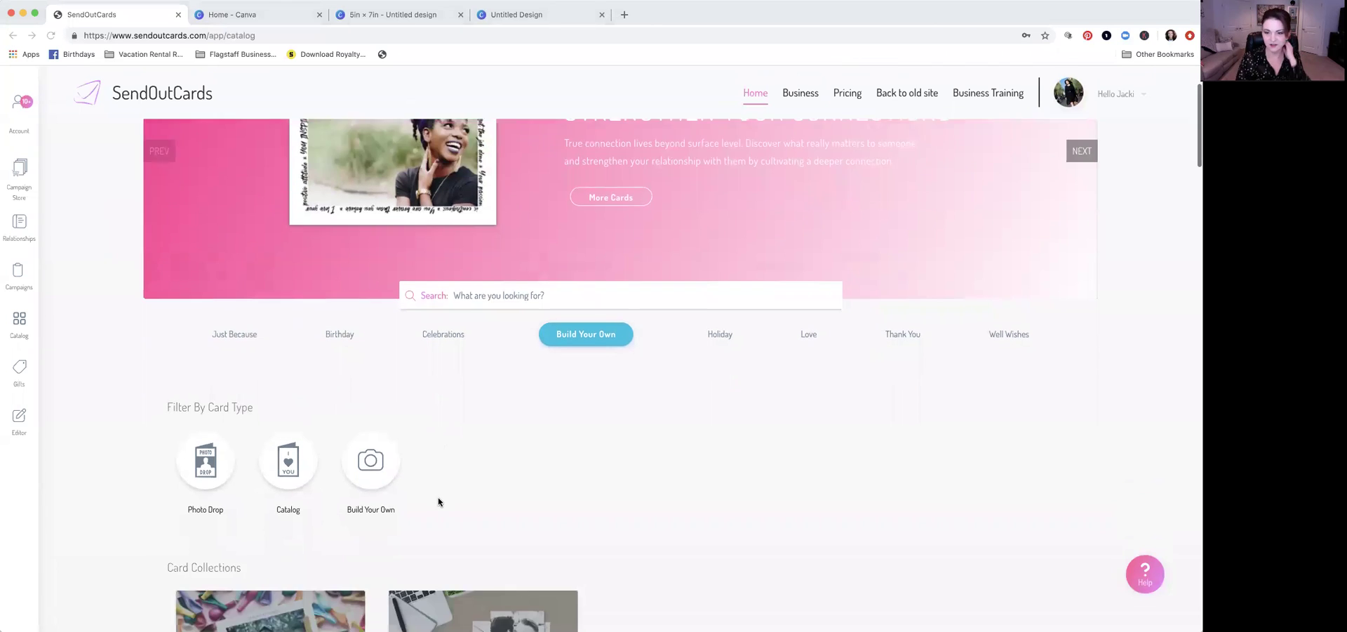
{"action": "left_click", "coordinate": [241, 281]}
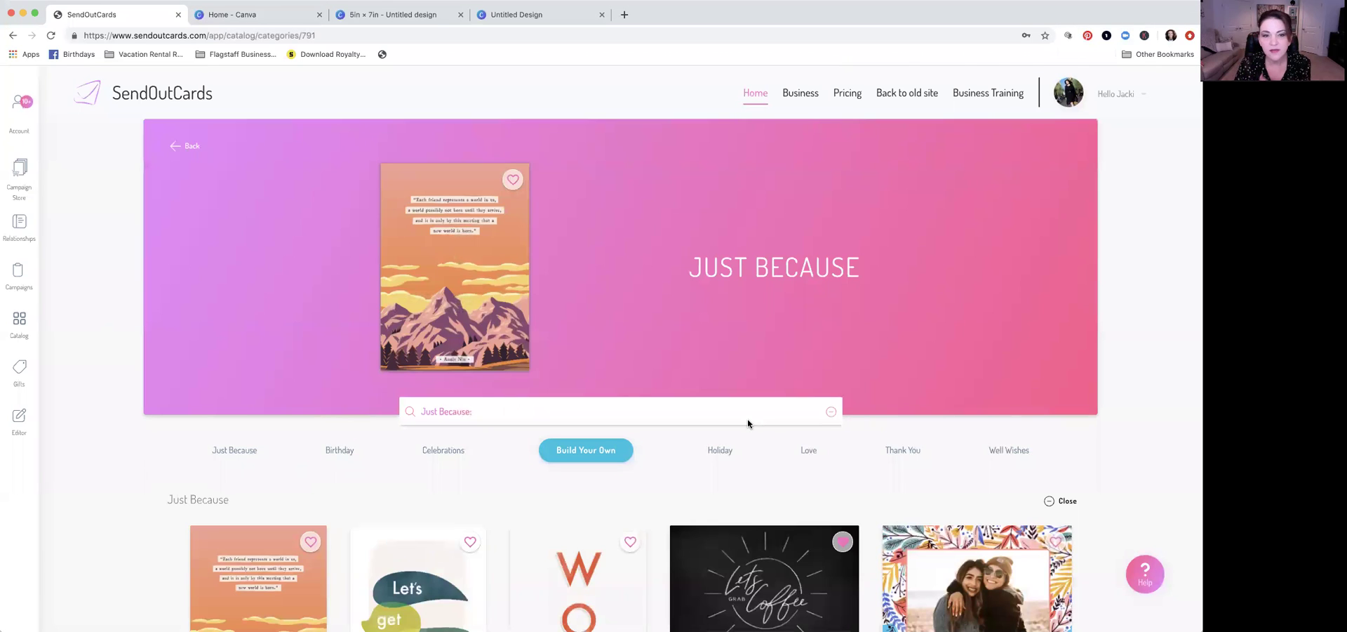
{"action": "scroll", "coordinate": [747, 418], "scroll_direction": "down", "scroll_amount": 5}
{"action": "left_click", "coordinate": [717, 494]}
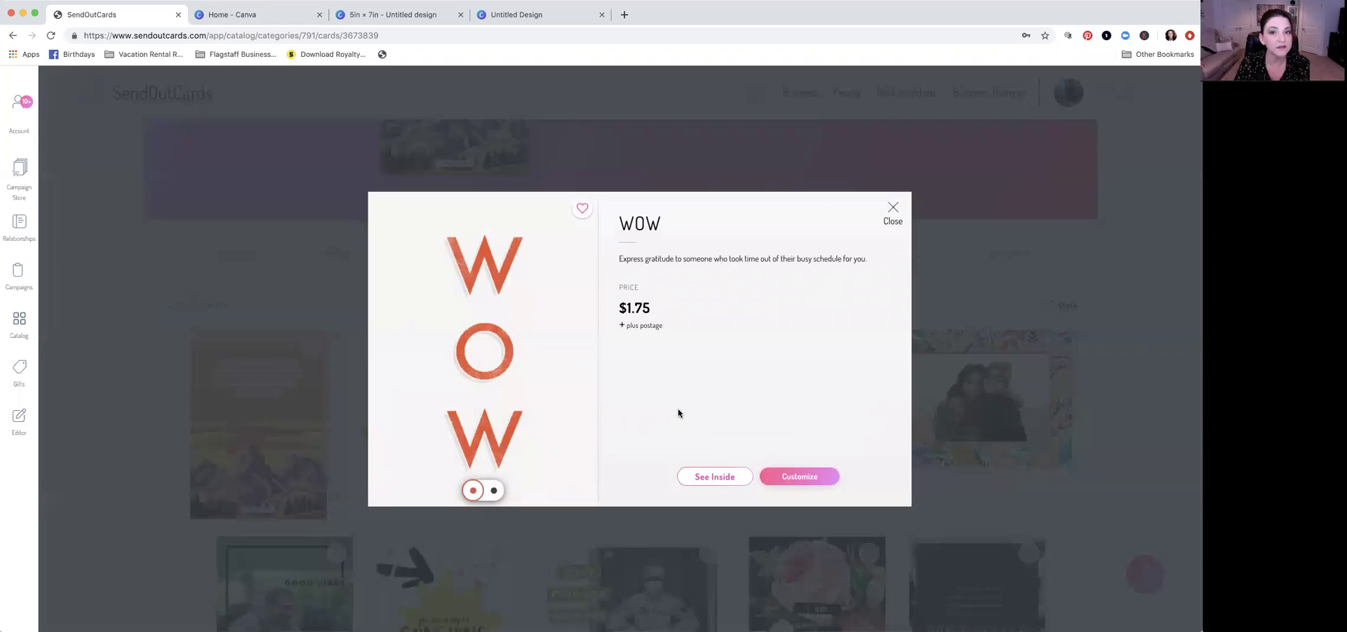
Step: Customize the WOW card as a 2-Panel card on Standard paper
{"action": "left_click", "coordinate": [812, 478]}
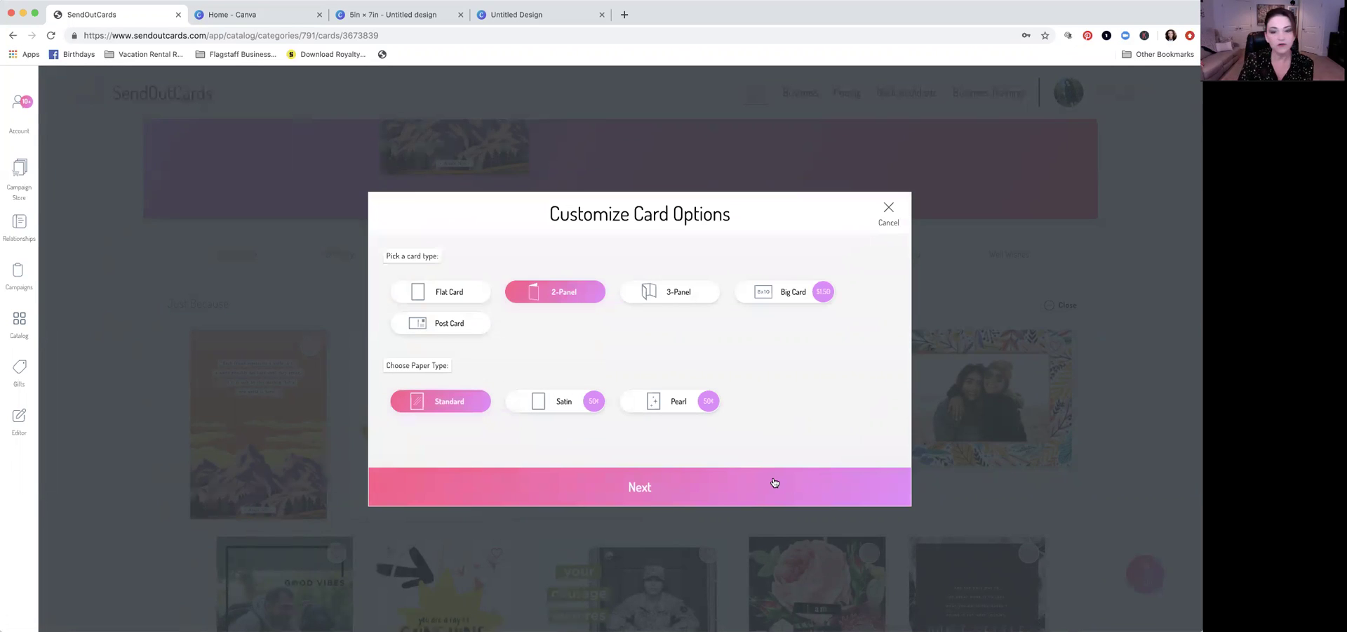
{"action": "left_click", "coordinate": [668, 493]}
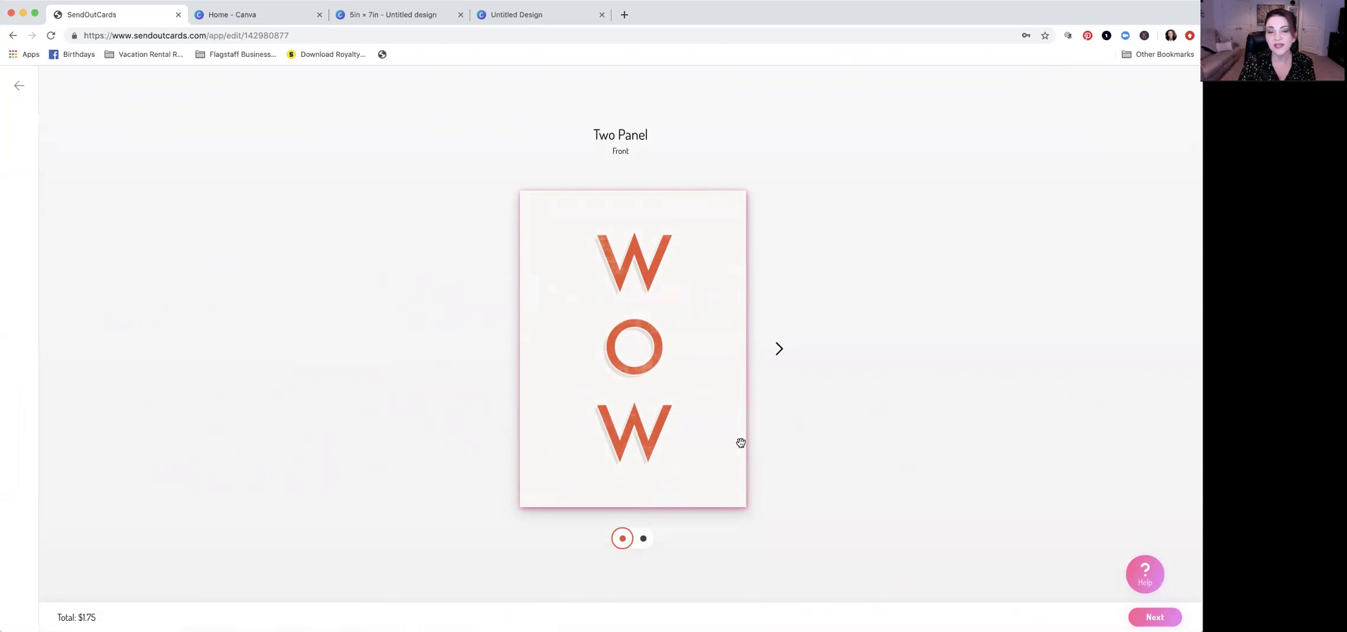
Step: Page through the inside panels to the back panel and bring up its layouts
{"action": "left_click", "coordinate": [780, 348]}
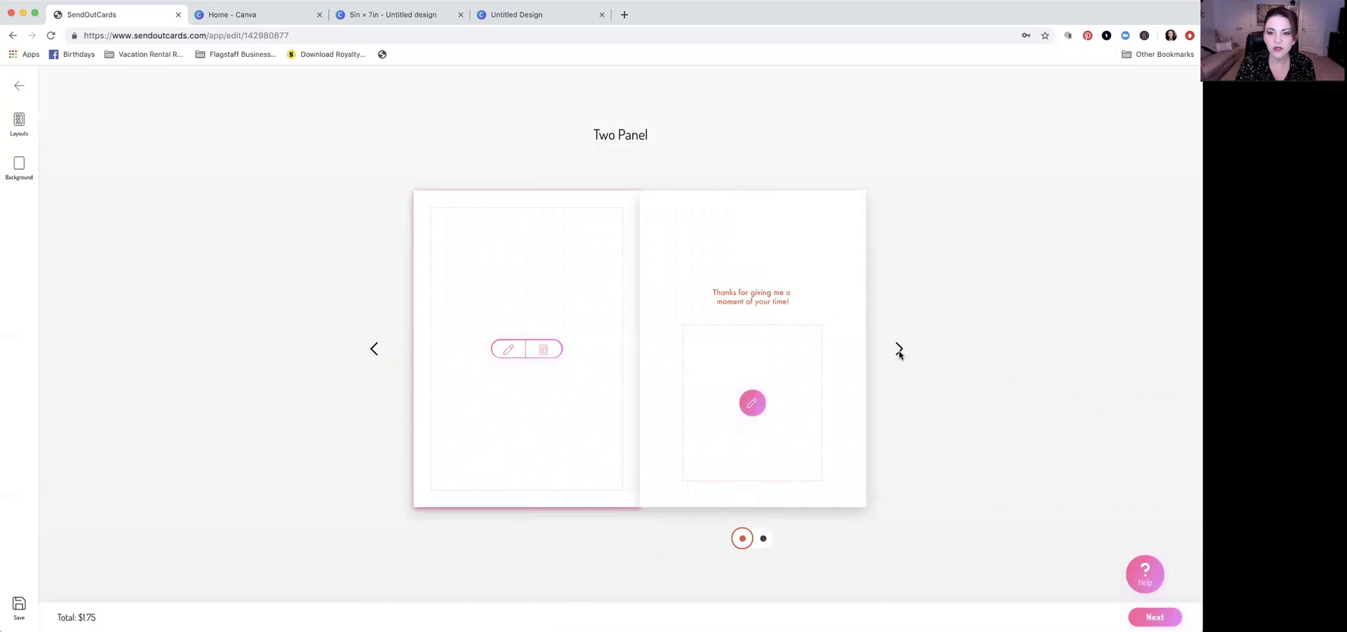
{"action": "left_click", "coordinate": [899, 349]}
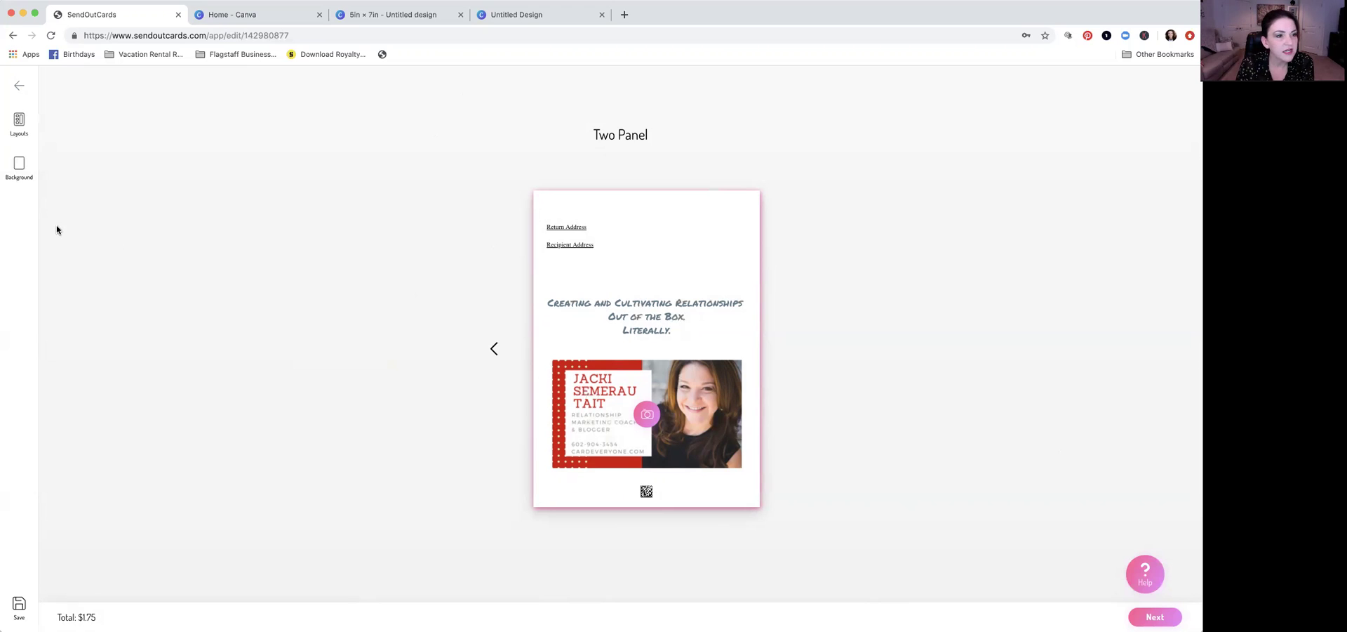
{"action": "left_click", "coordinate": [18, 126]}
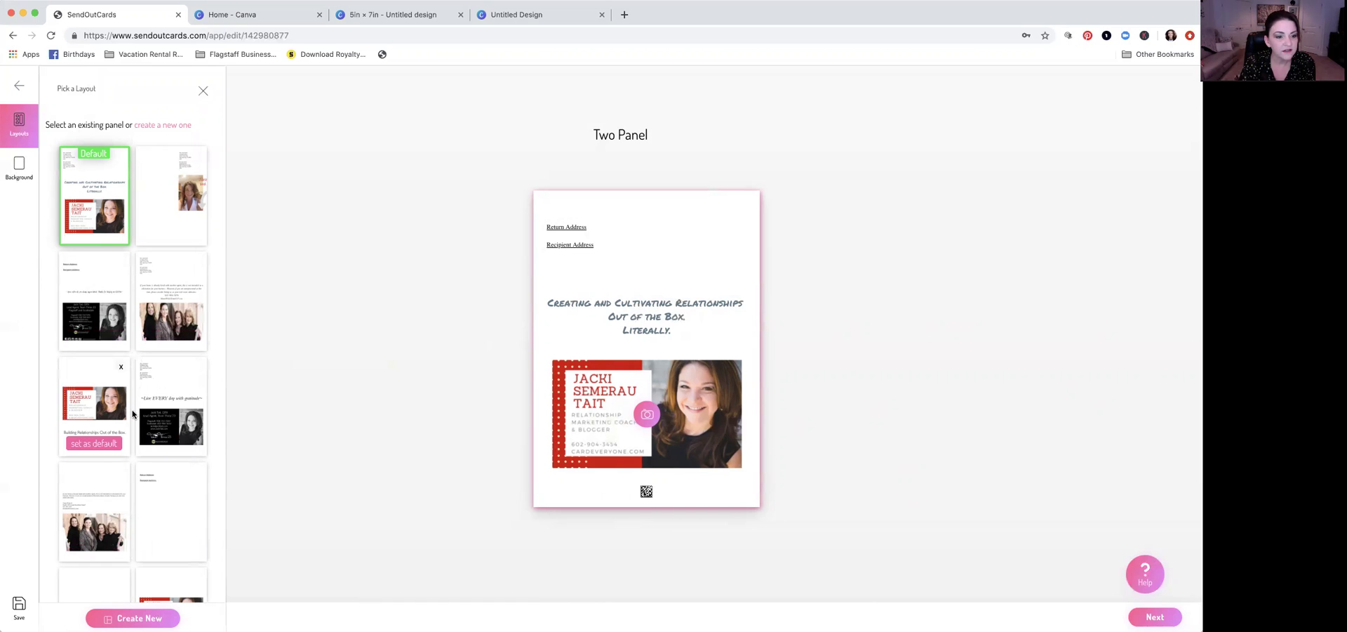
Step: Browse the saved Pick a Layout thumbnails, then choose to create a new custom back panel
{"action": "scroll", "coordinate": [172, 411], "scroll_direction": "down", "scroll_amount": 2}
{"action": "scroll", "coordinate": [173, 411], "scroll_direction": "down", "scroll_amount": 5}
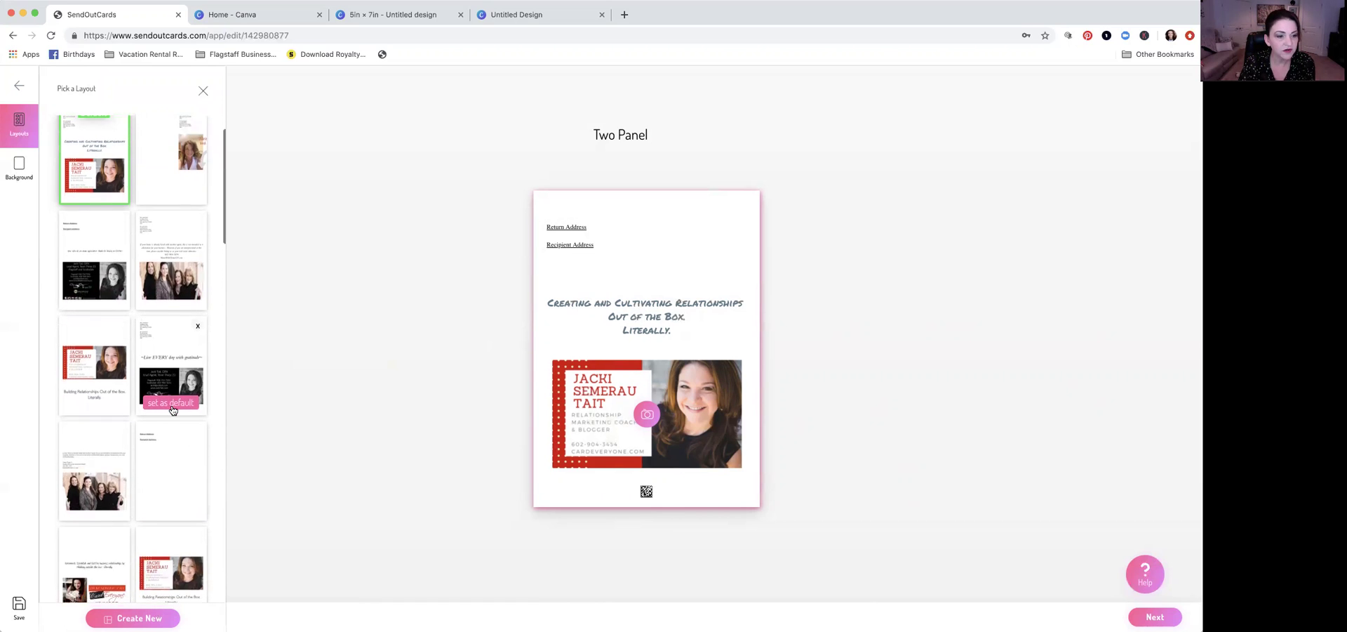
{"action": "scroll", "coordinate": [173, 411], "scroll_direction": "down", "scroll_amount": 3}
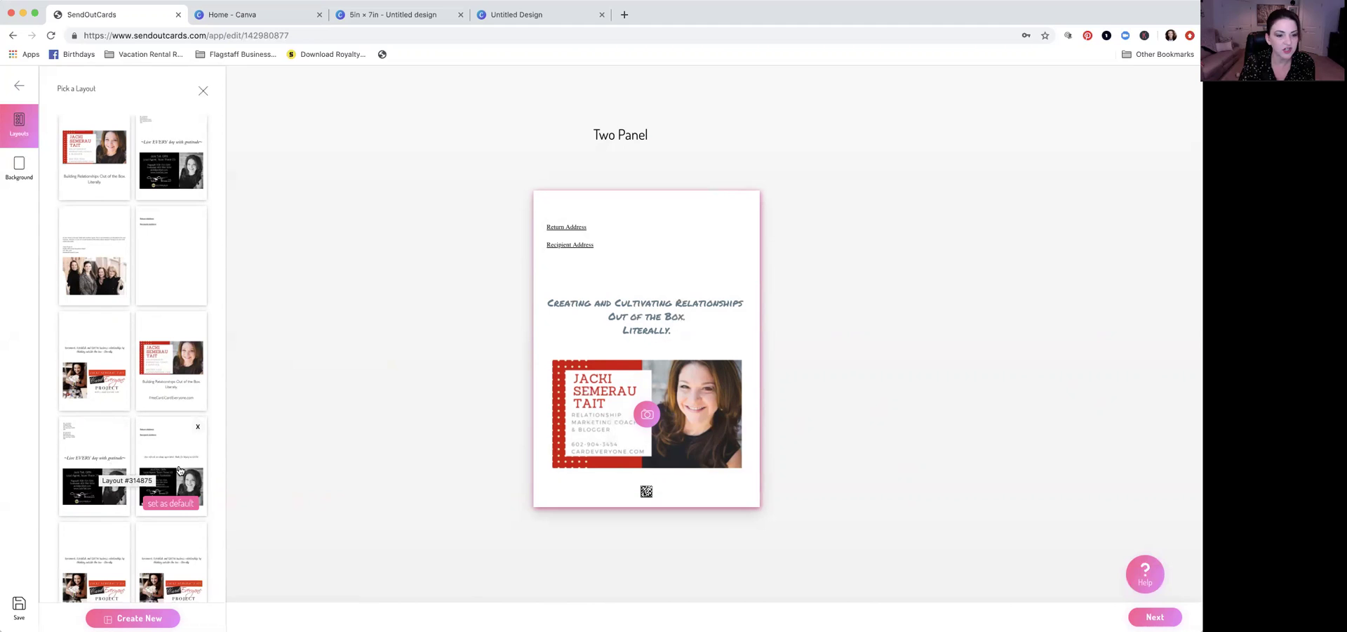
{"action": "scroll", "coordinate": [117, 487], "scroll_direction": "down", "scroll_amount": 1}
{"action": "scroll", "coordinate": [116, 487], "scroll_direction": "down", "scroll_amount": 5}
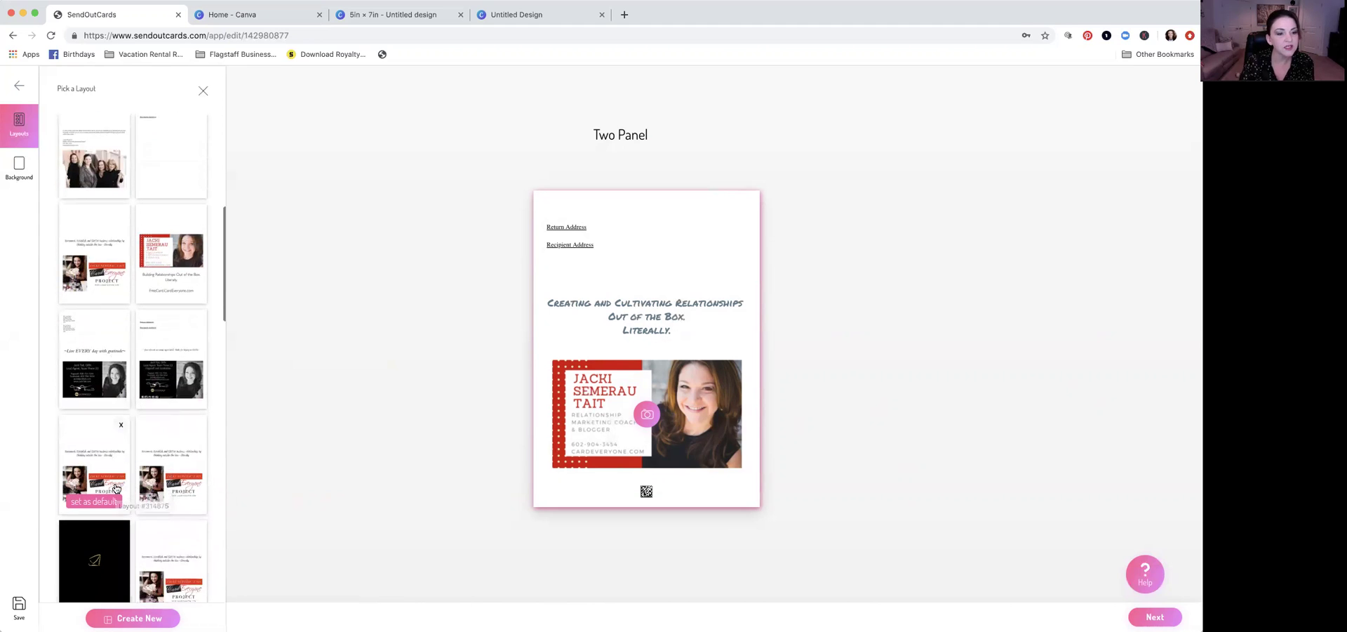
{"action": "scroll", "coordinate": [116, 487], "scroll_direction": "down", "scroll_amount": 5}
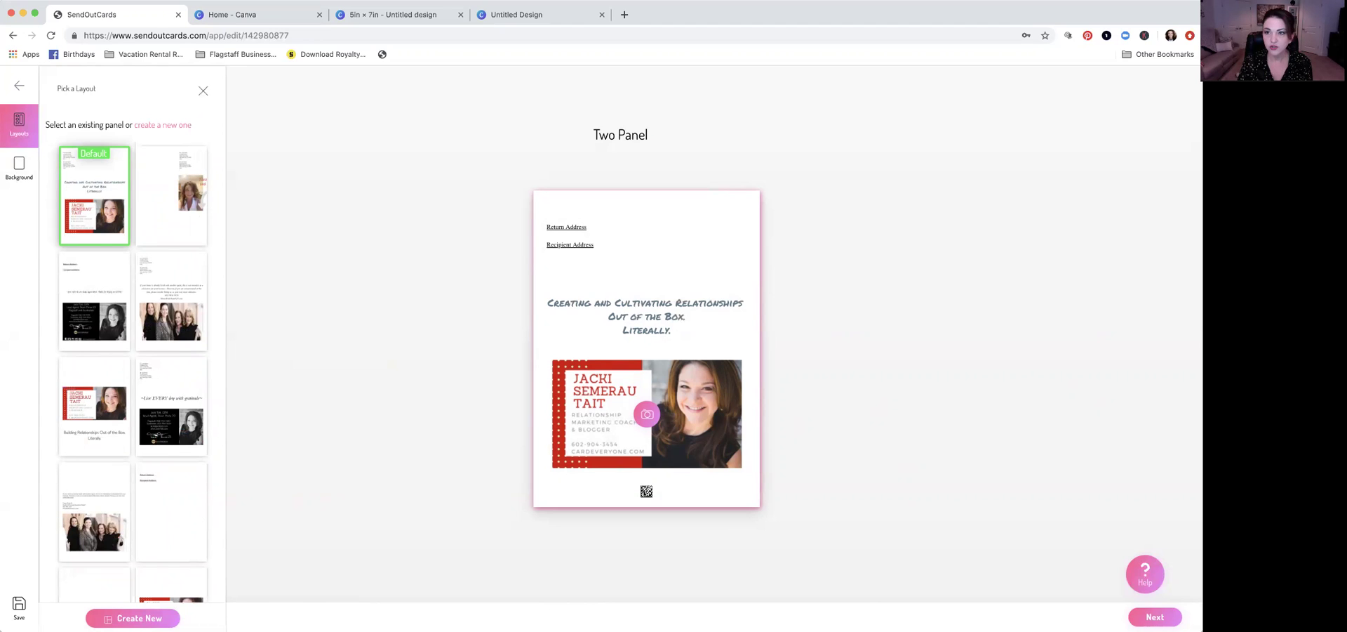
{"action": "left_click", "coordinate": [134, 618]}
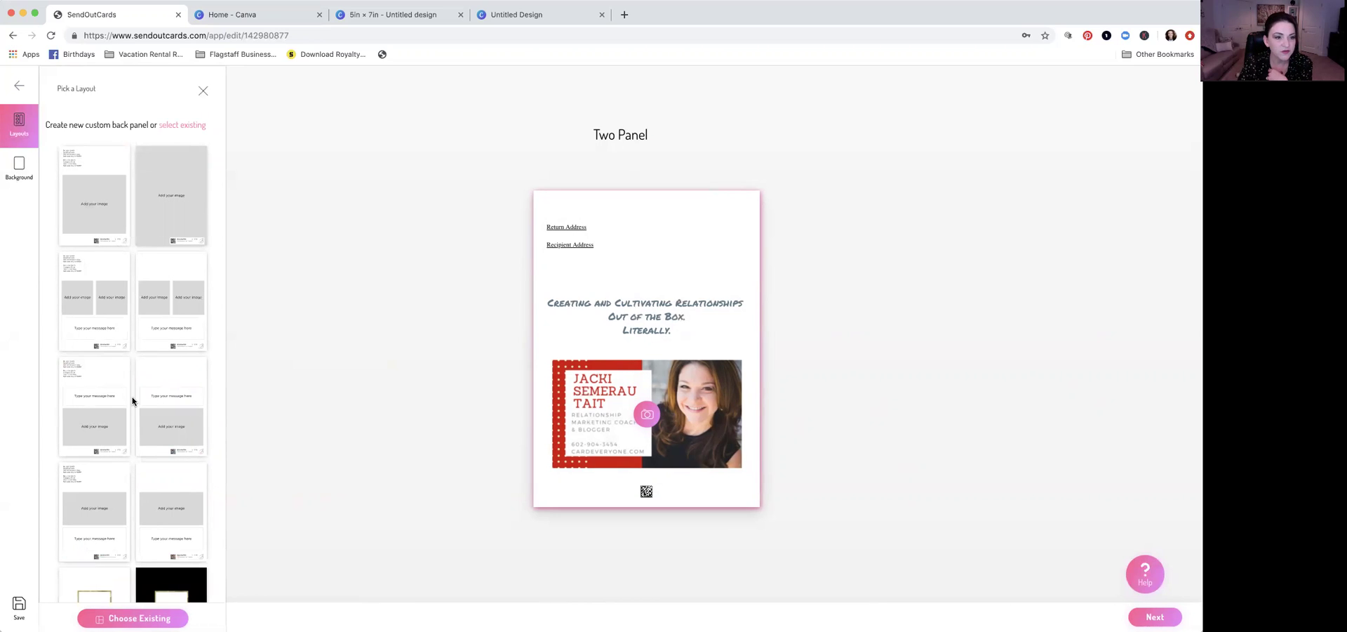
Step: Apply the full-page photo layout with the walking-woman photo from My Images
{"action": "left_click", "coordinate": [179, 190]}
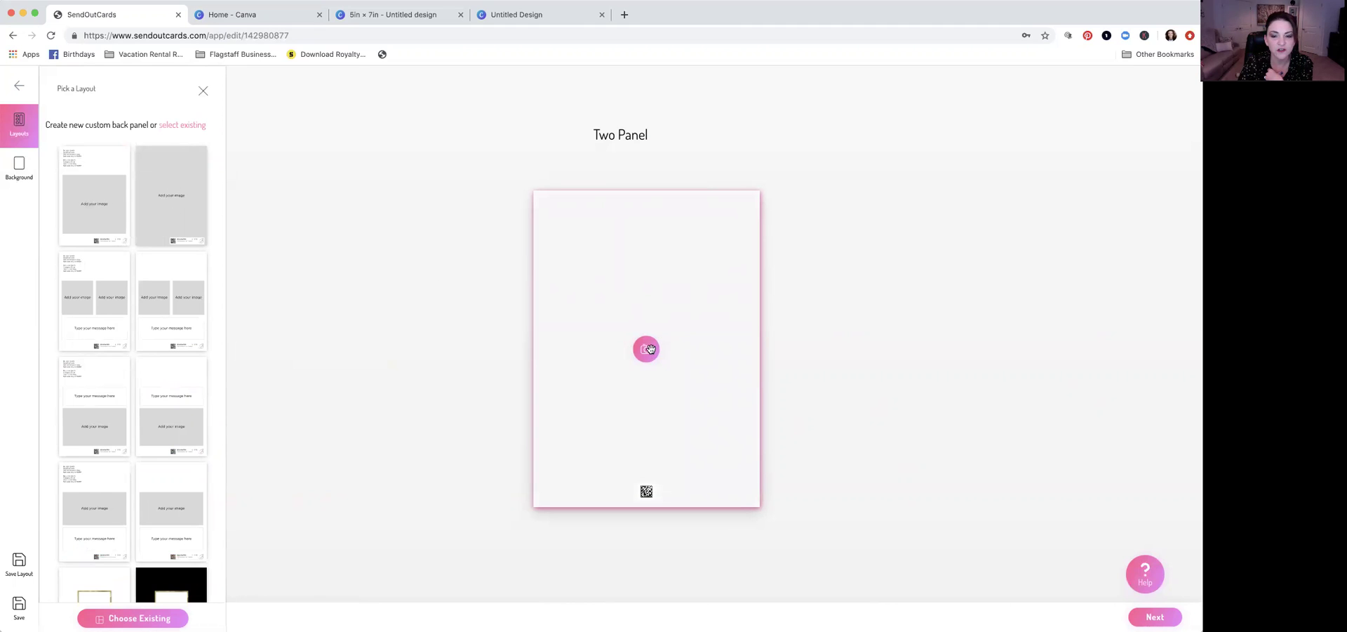
{"action": "left_click", "coordinate": [649, 350]}
{"action": "left_click", "coordinate": [163, 182]}
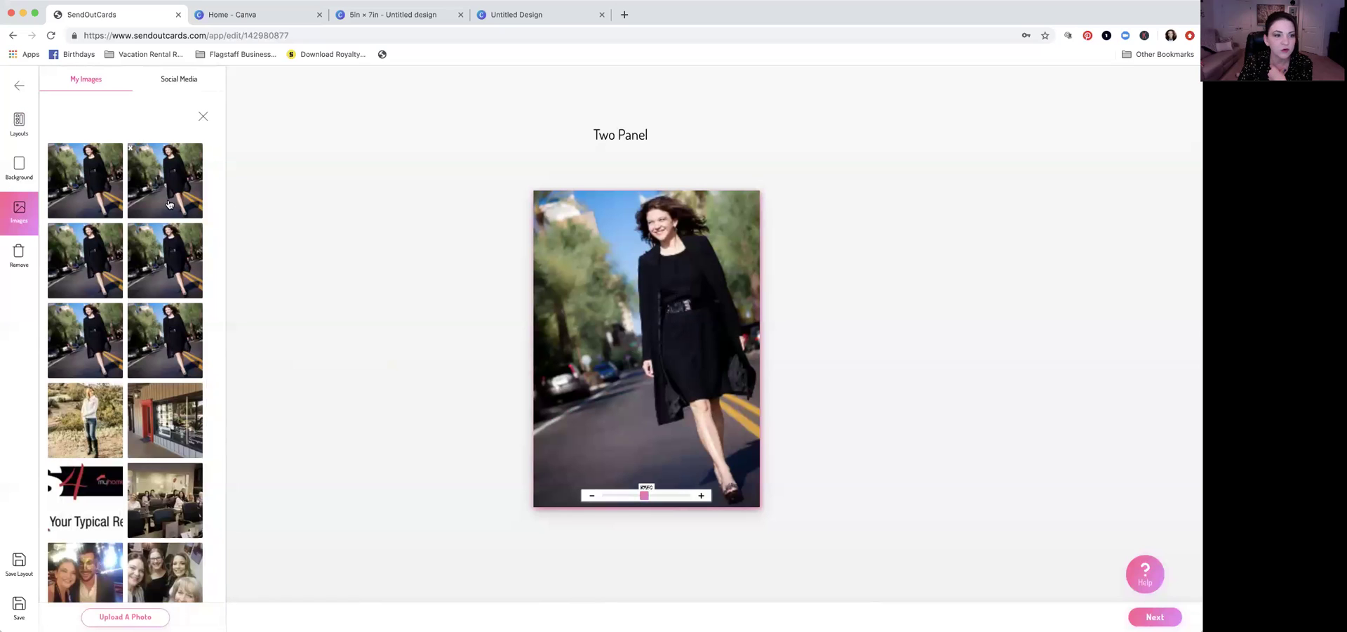
{"action": "left_click", "coordinate": [204, 116]}
Step: Switch the back panel to the layout with address lines and one image area
{"action": "left_click", "coordinate": [19, 210]}
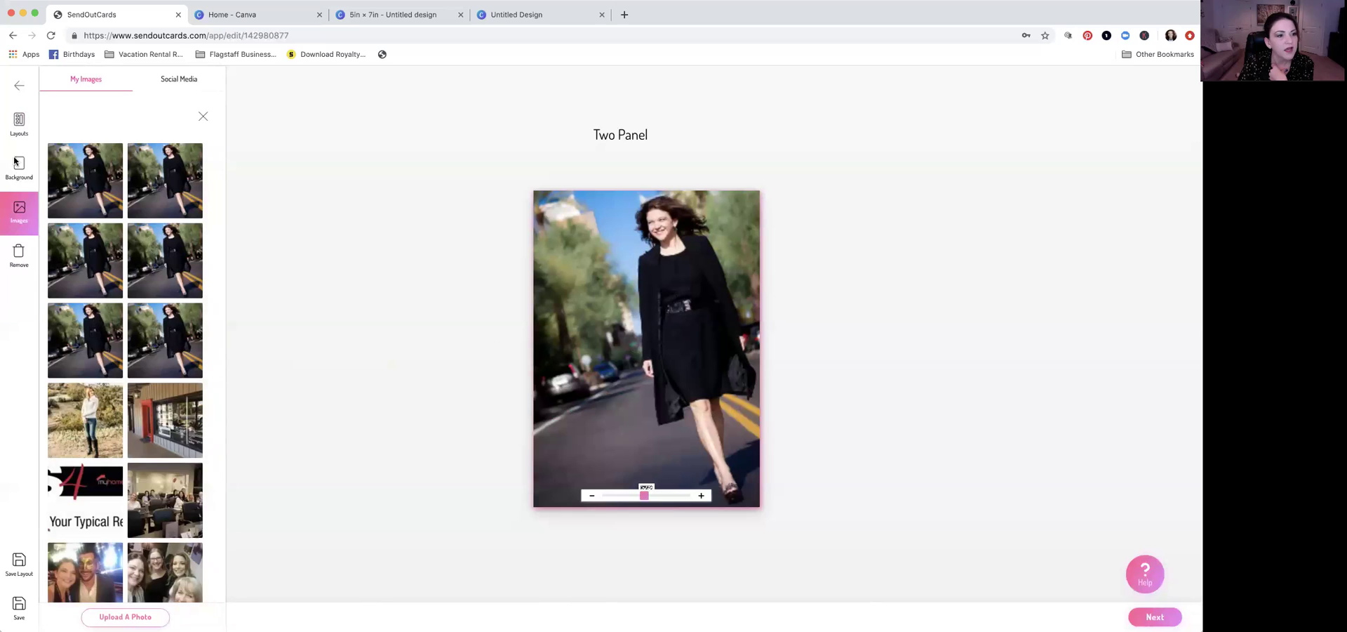
{"action": "left_click", "coordinate": [19, 123]}
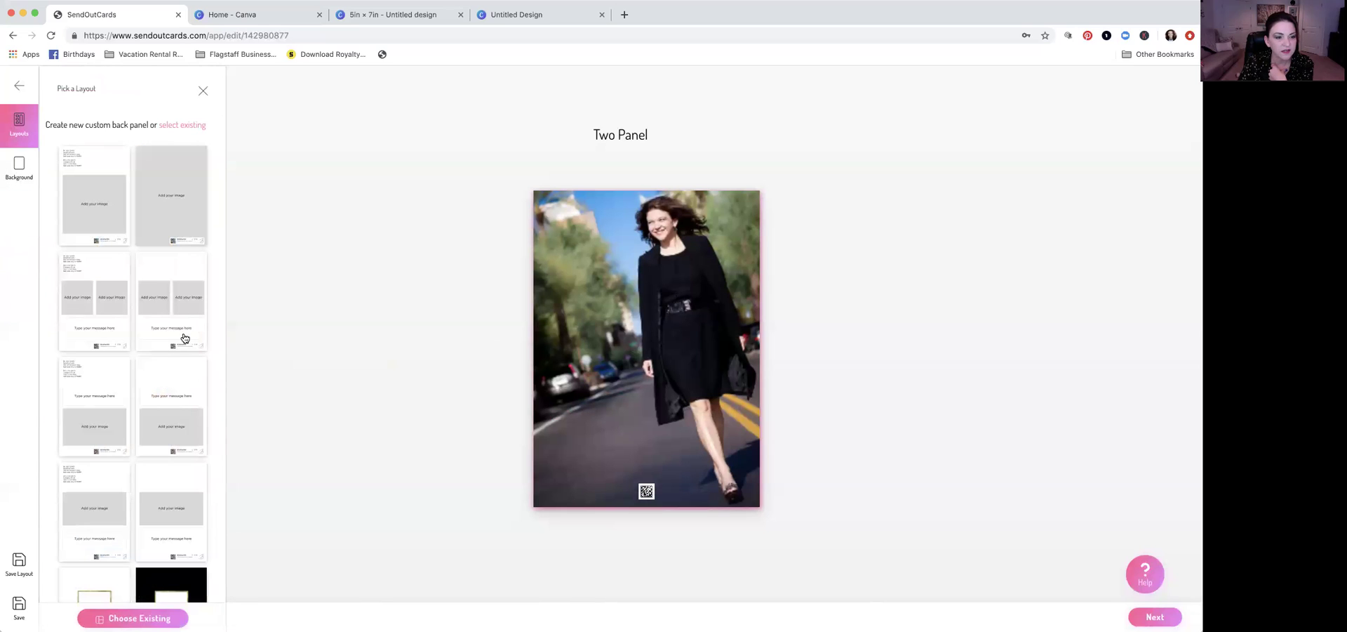
{"action": "left_click", "coordinate": [92, 210]}
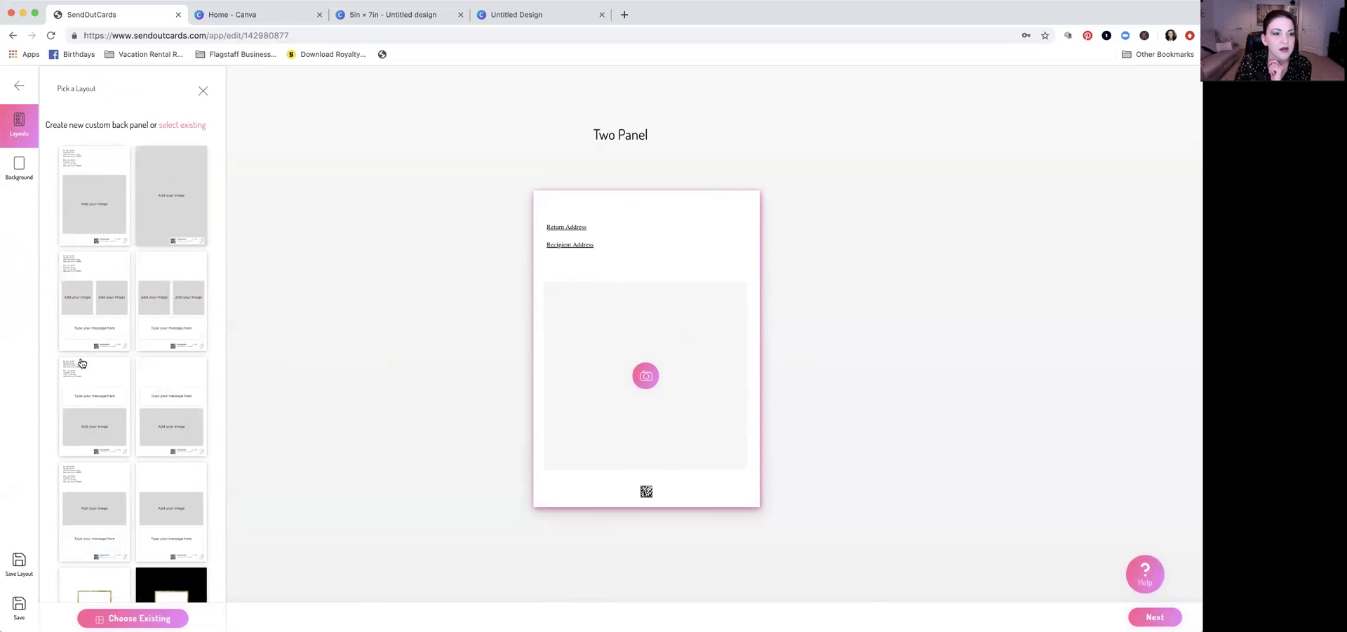
Step: Try the message-over-image template, then apply Layout #1032 with two image boxes above a message box
{"action": "left_click", "coordinate": [92, 432]}
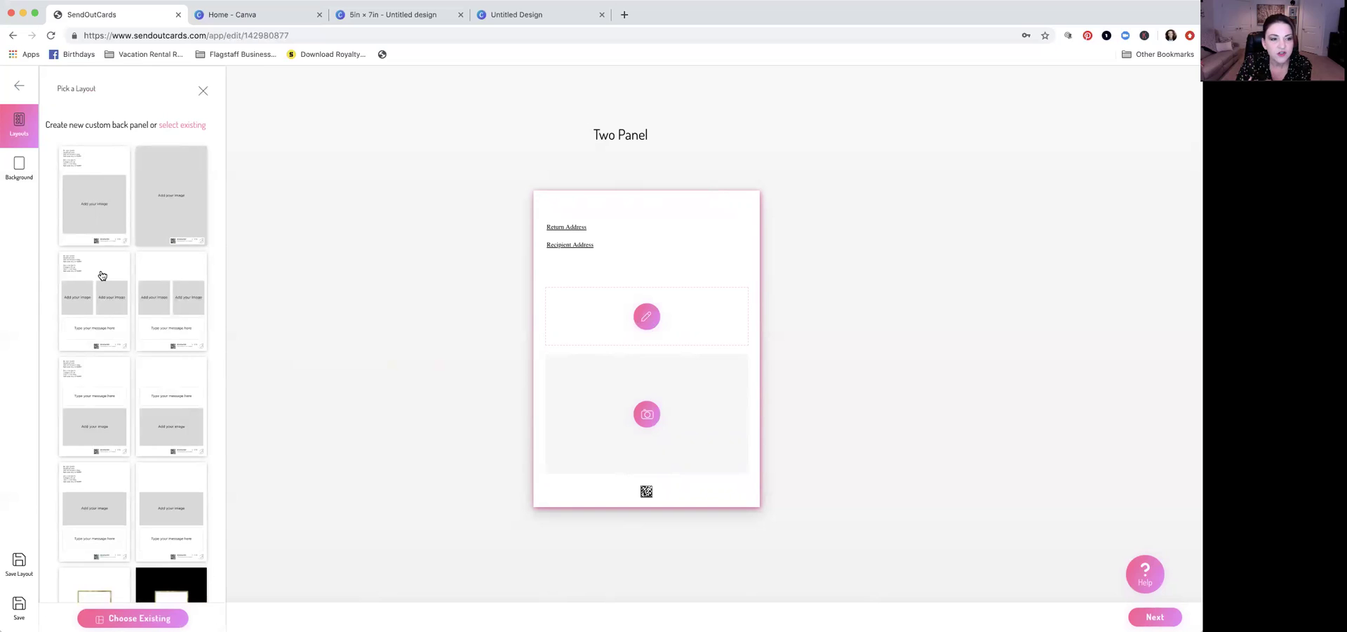
{"action": "left_click", "coordinate": [102, 275]}
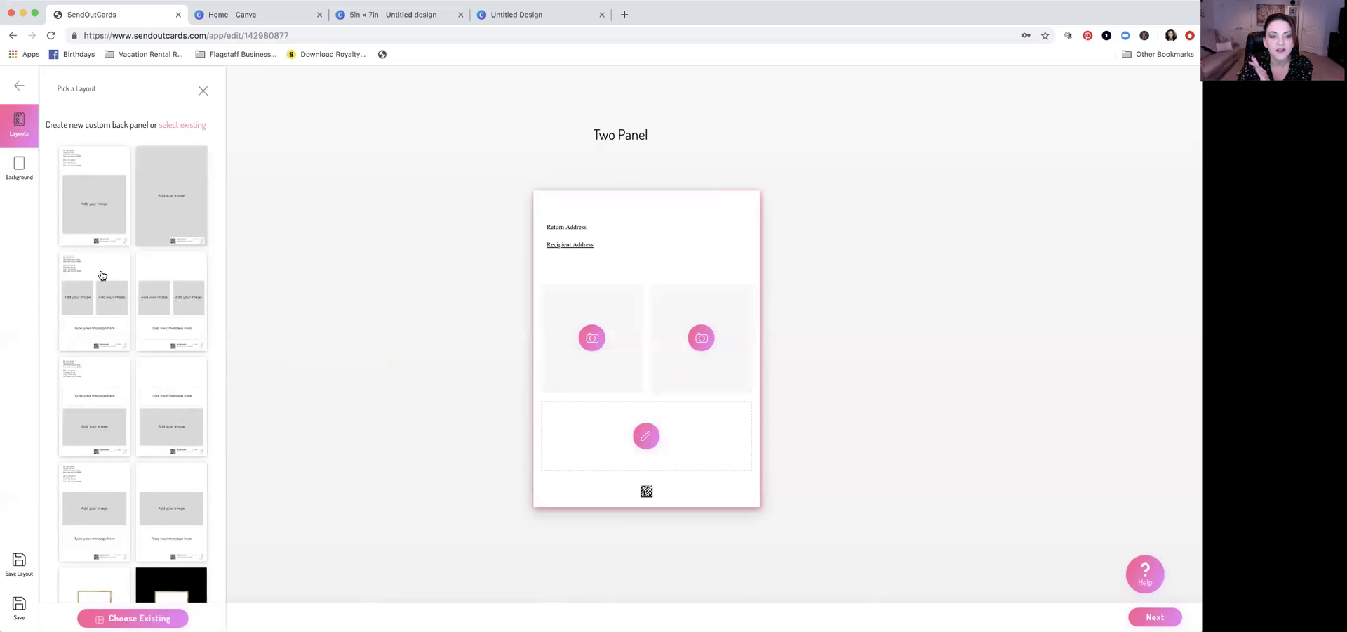
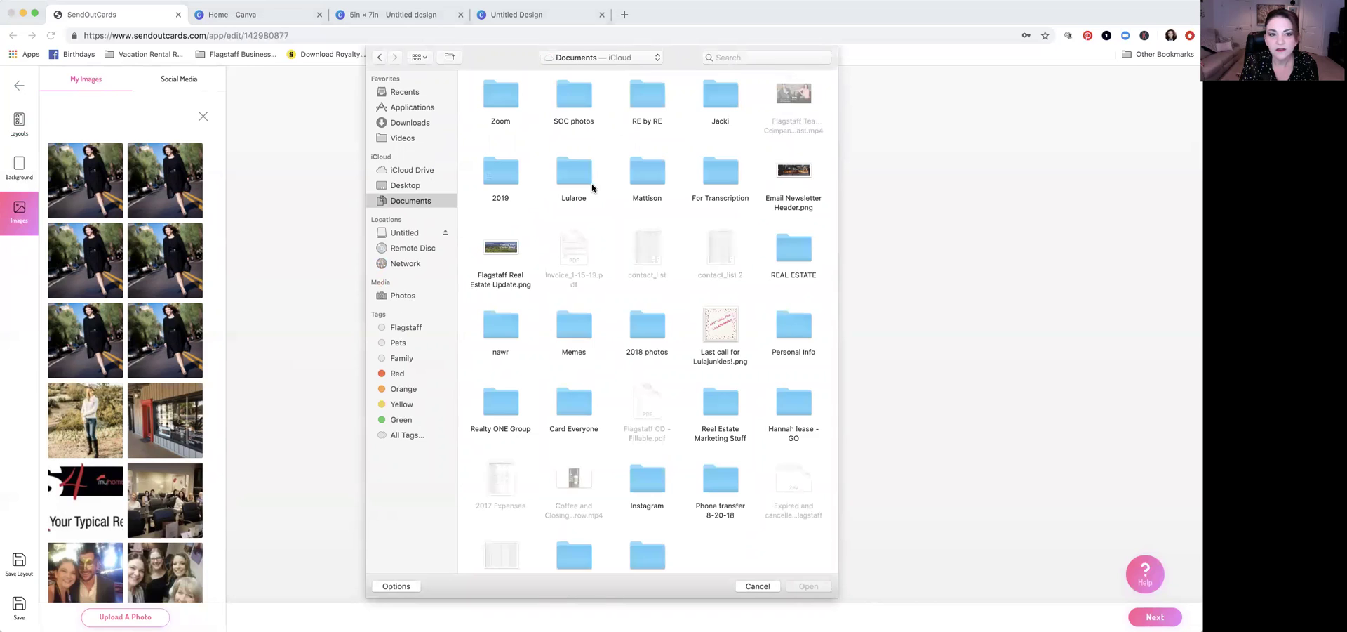
Step: In the upload file dialog, move from SOC Photos to the iCloud Documents folder
{"action": "double_click", "coordinate": [573, 96]}
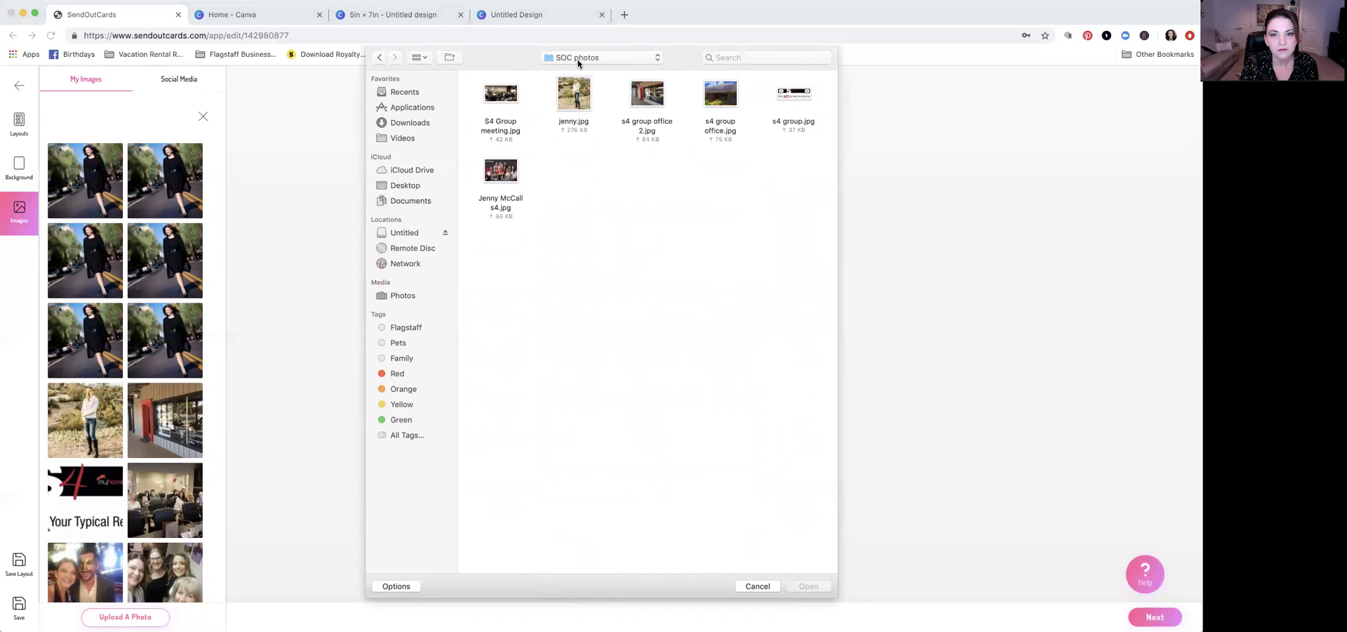
{"action": "left_click", "coordinate": [578, 57]}
{"action": "left_click", "coordinate": [587, 125]}
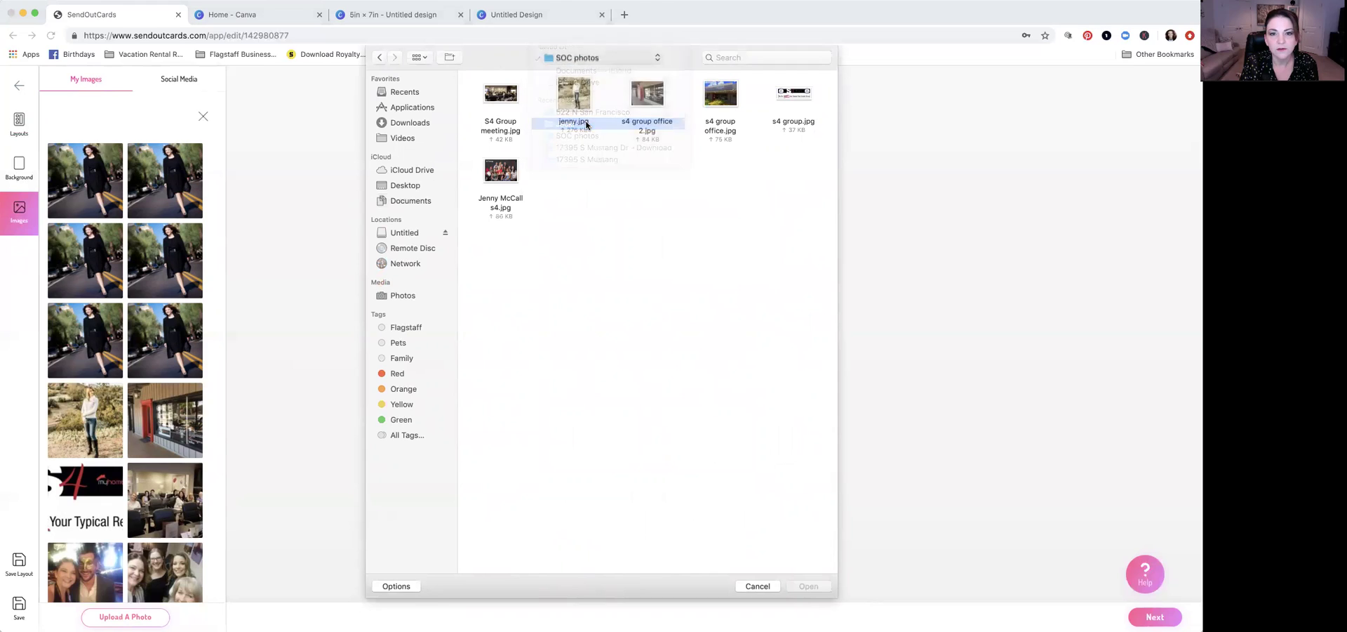
{"action": "left_click", "coordinate": [590, 56]}
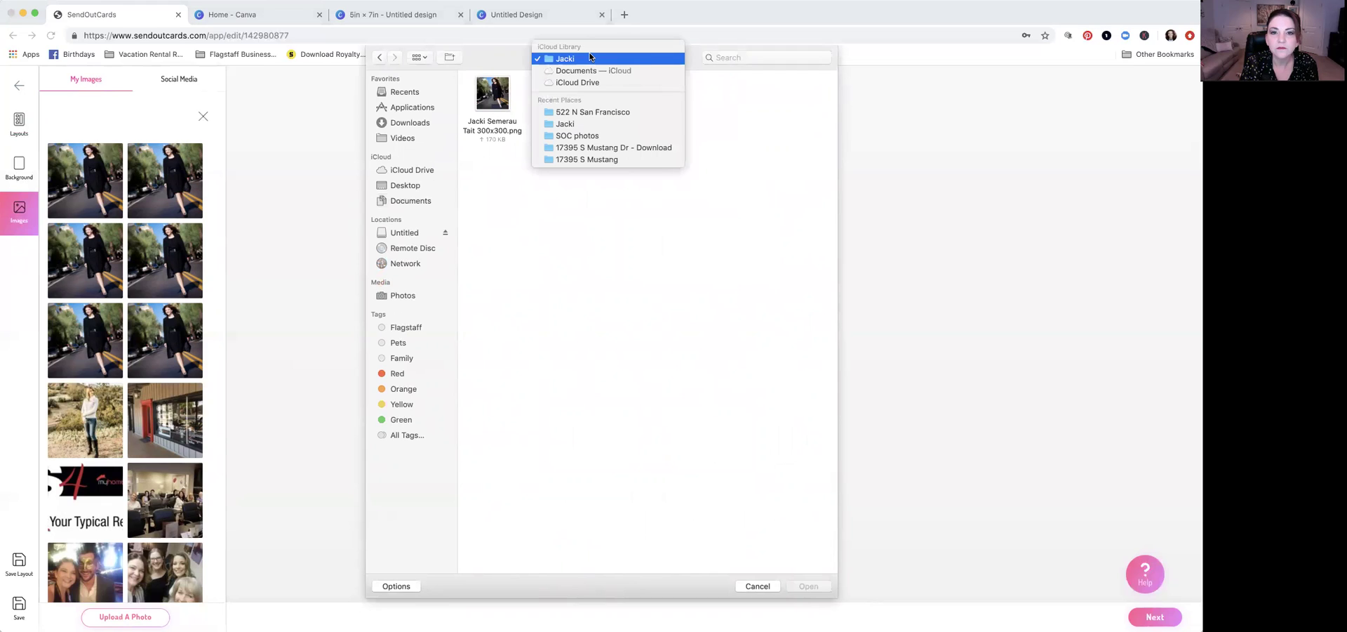
{"action": "left_click", "coordinate": [403, 196]}
{"action": "left_click", "coordinate": [404, 204]}
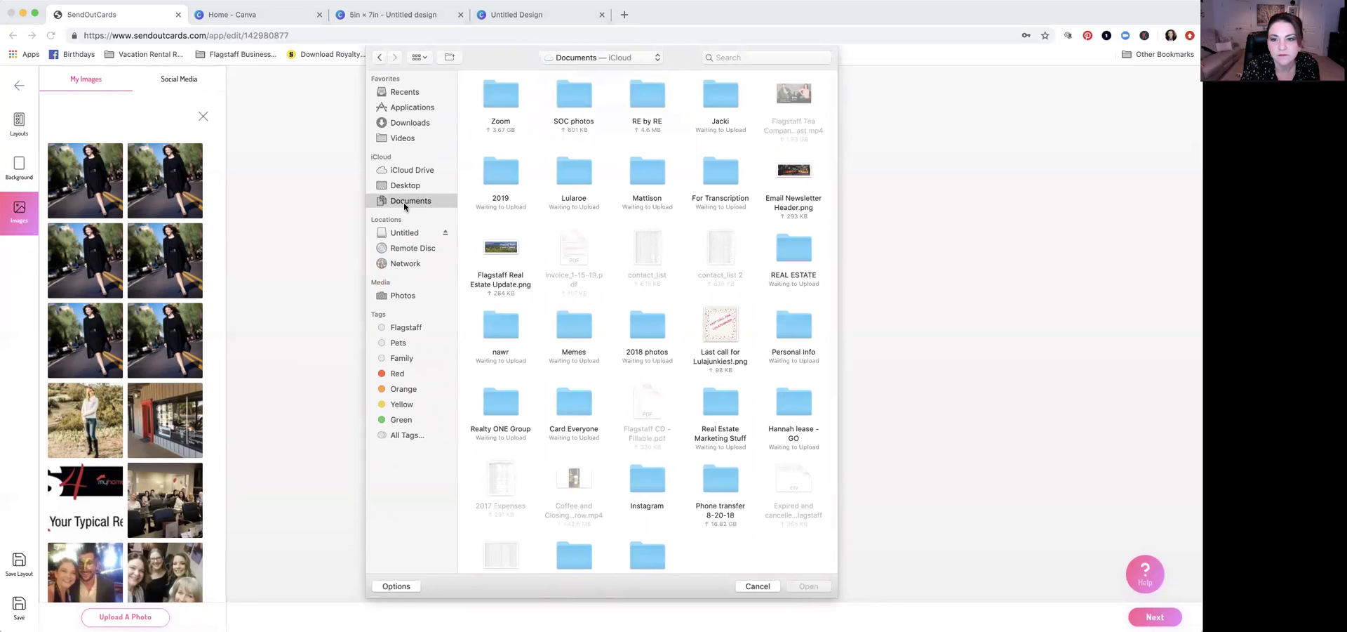
{"action": "scroll", "coordinate": [755, 288], "scroll_direction": "down", "scroll_amount": 2}
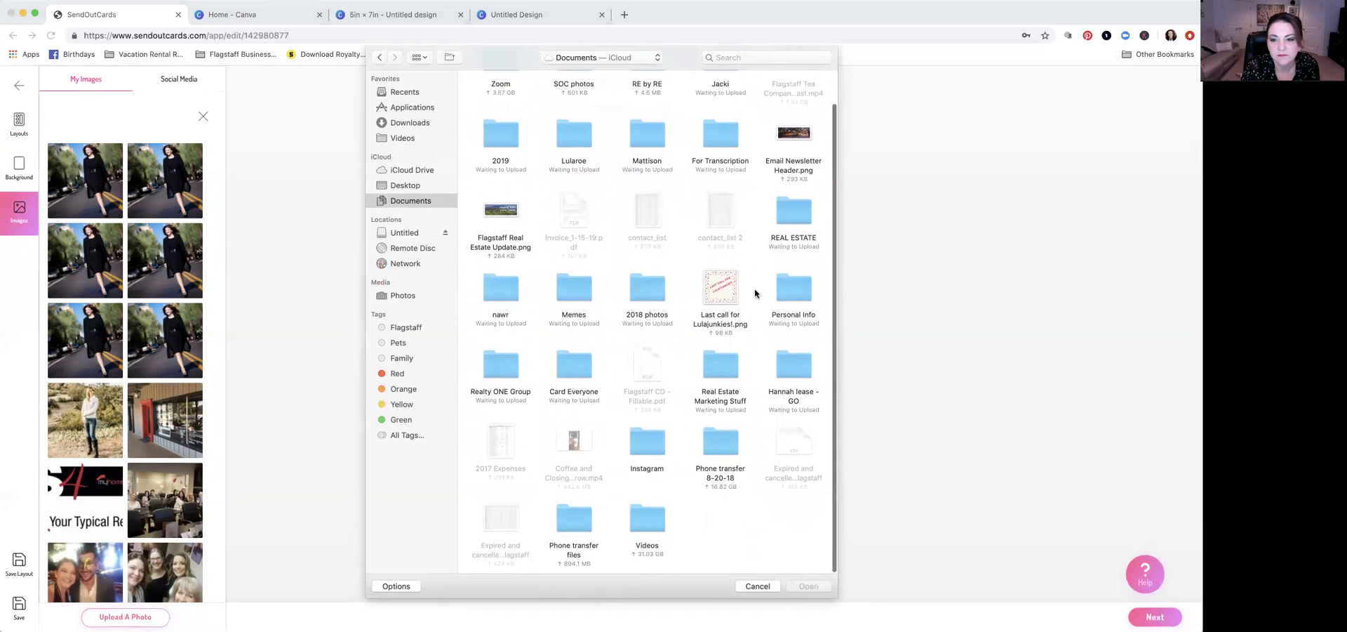
Step: Upload the red SendOutCards logo PNG from Card Everyone > SOC Photos > Images for Webinars
{"action": "left_click", "coordinate": [574, 366]}
{"action": "double_click", "coordinate": [574, 366]}
{"action": "double_click", "coordinate": [507, 86]}
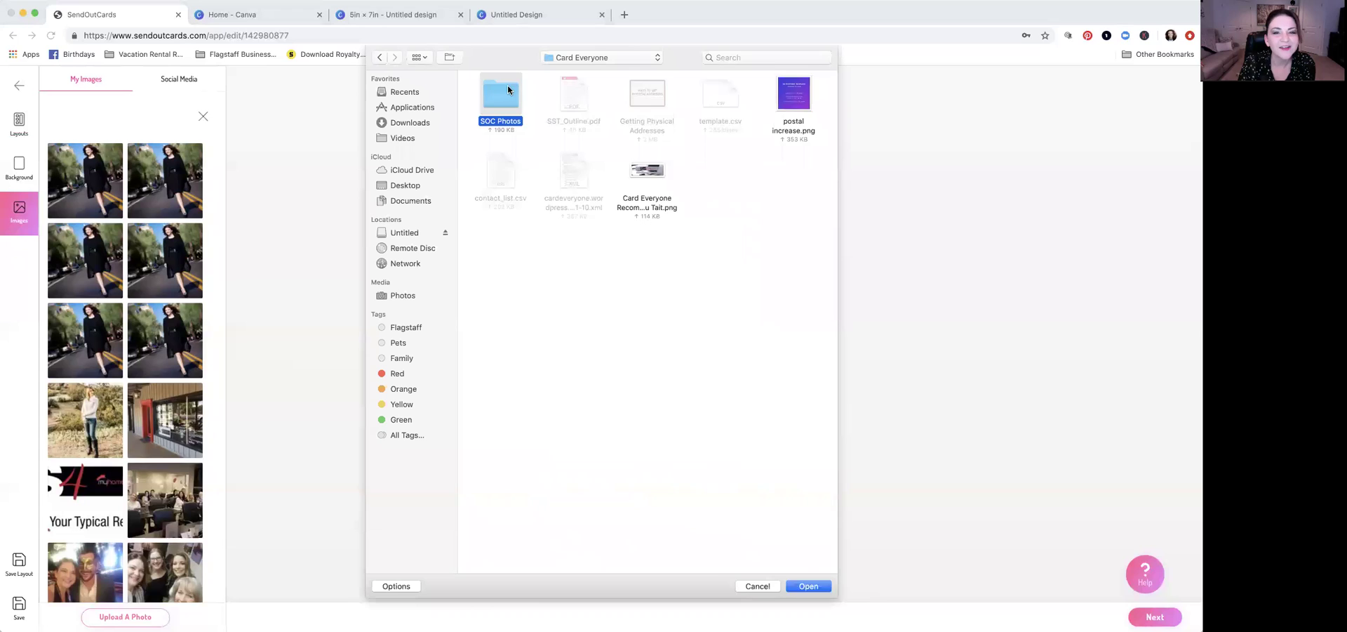
{"action": "double_click", "coordinate": [500, 91]}
{"action": "left_click", "coordinate": [556, 101]}
{"action": "double_click", "coordinate": [555, 100]}
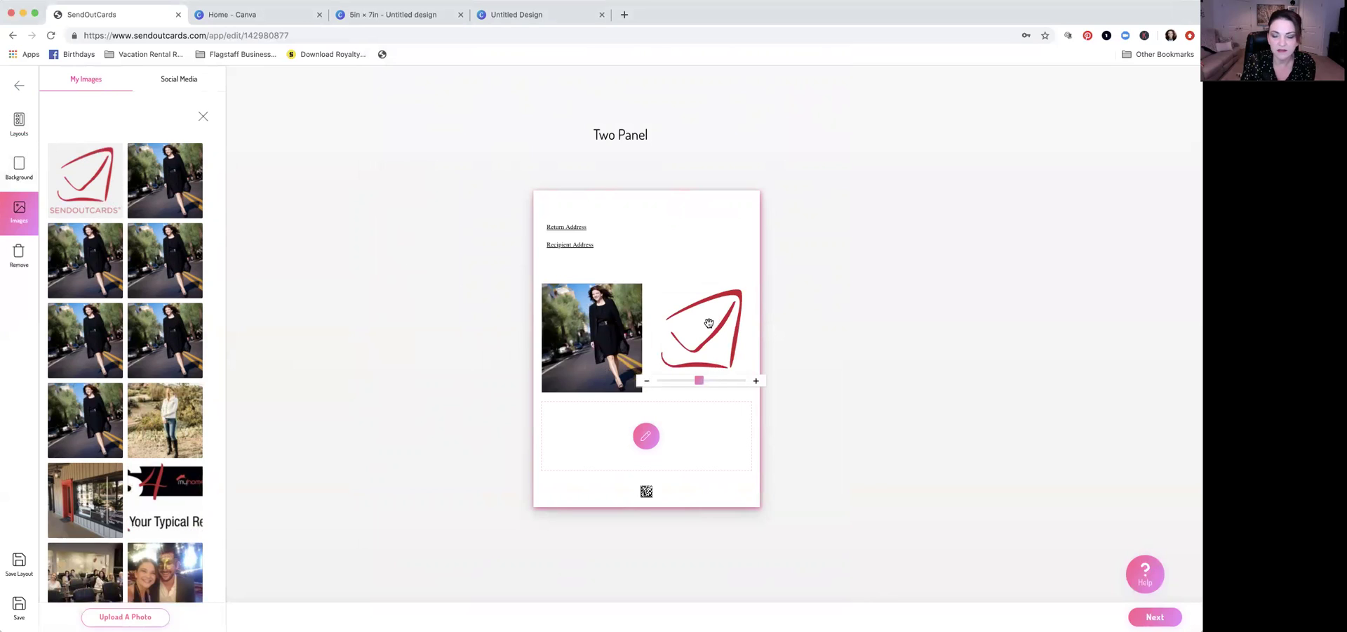
{"action": "left_click", "coordinate": [709, 427]}
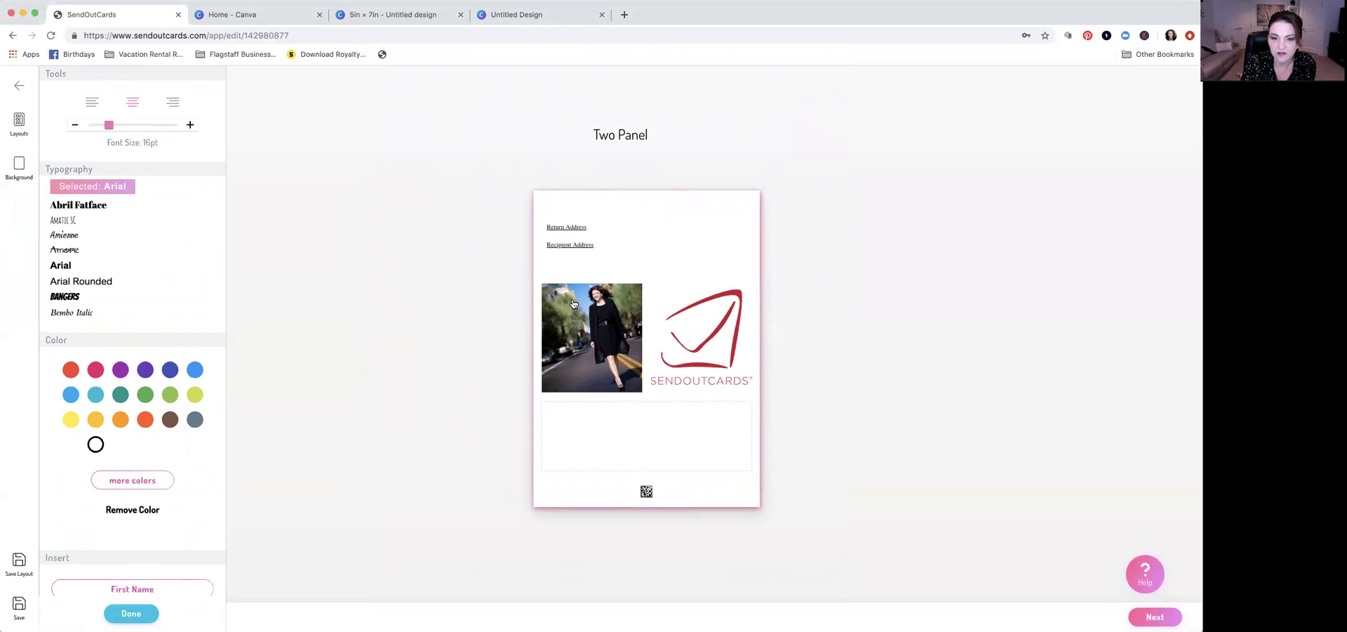
{"action": "left_click", "coordinate": [671, 438]}
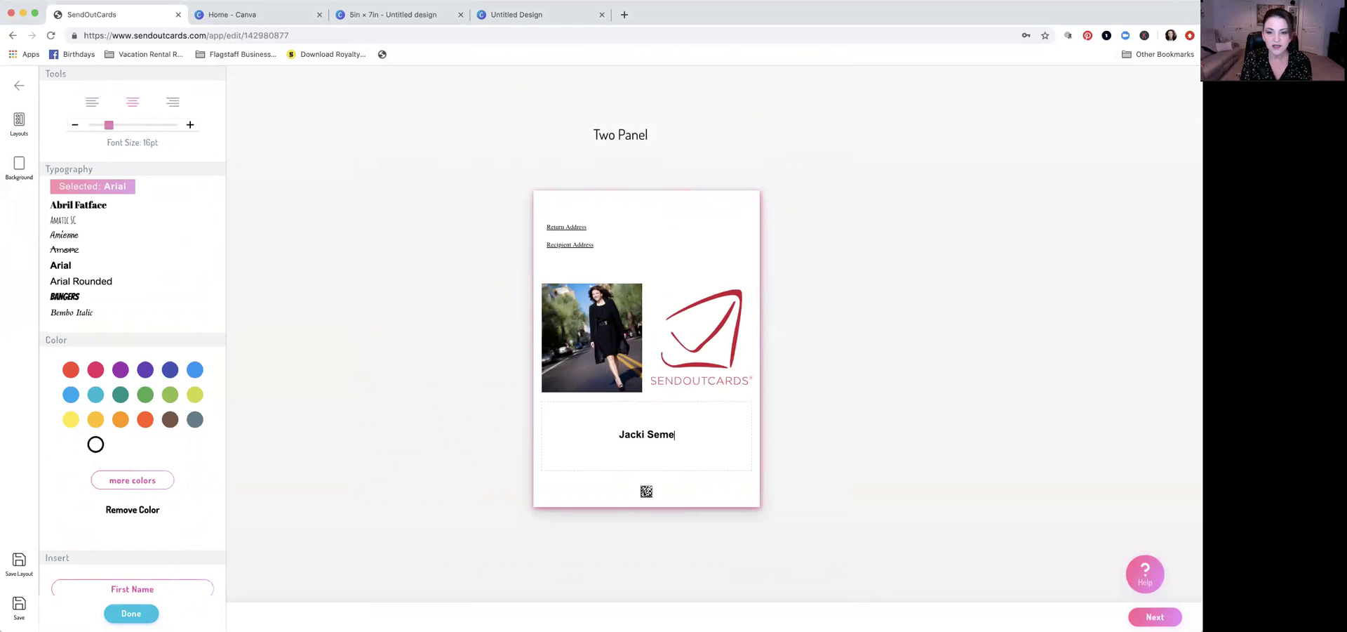
{"action": "key", "text": "Return"}
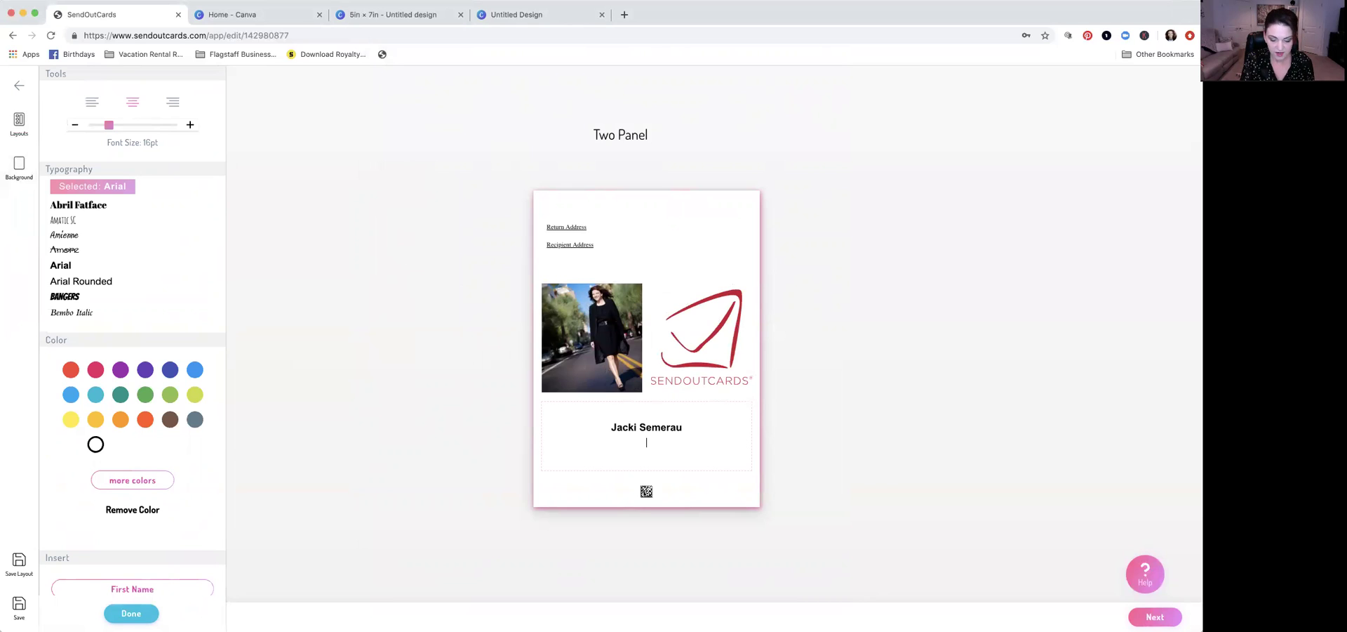
{"action": "key", "text": "Return"}
{"action": "type", "text": "w"}
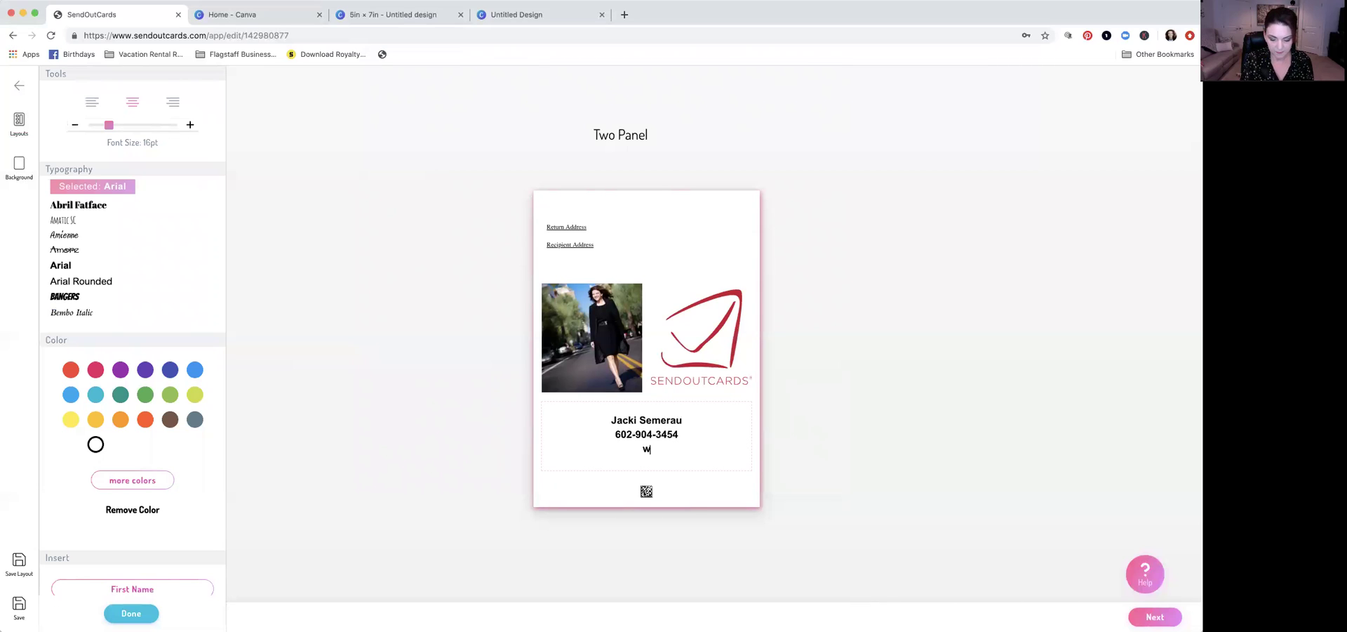
{"action": "type", "text": "ww.CardE"}
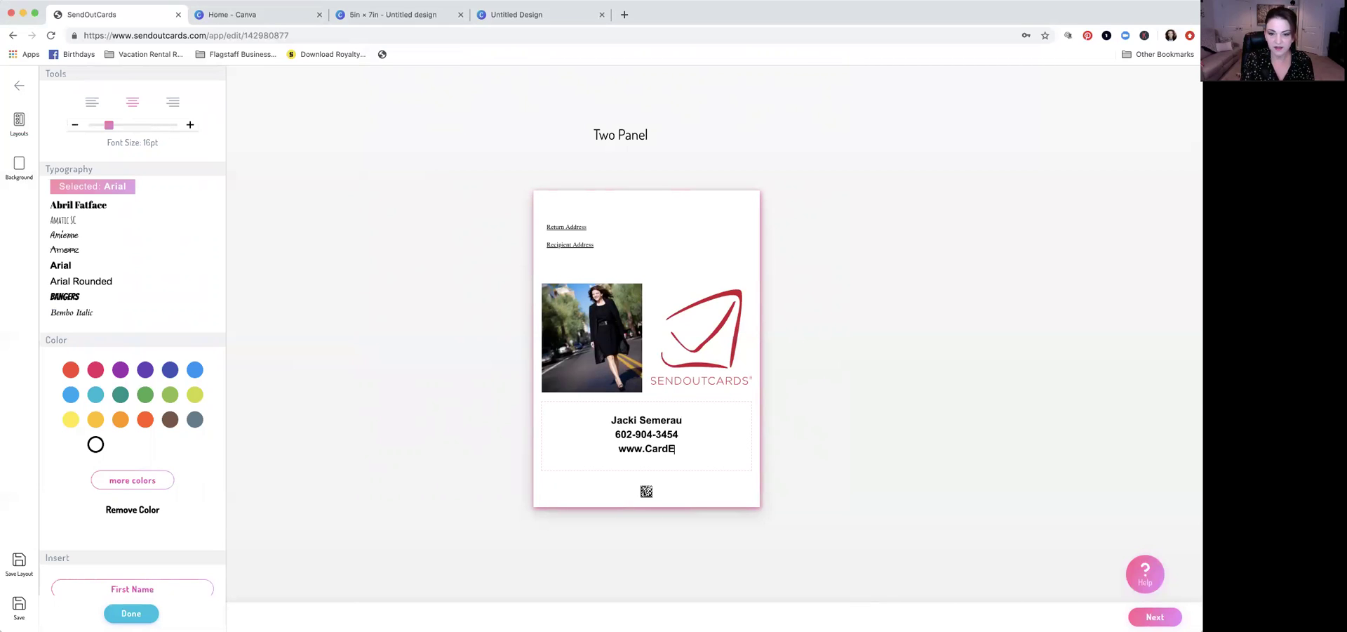
{"action": "type", "text": "veryone.com"}
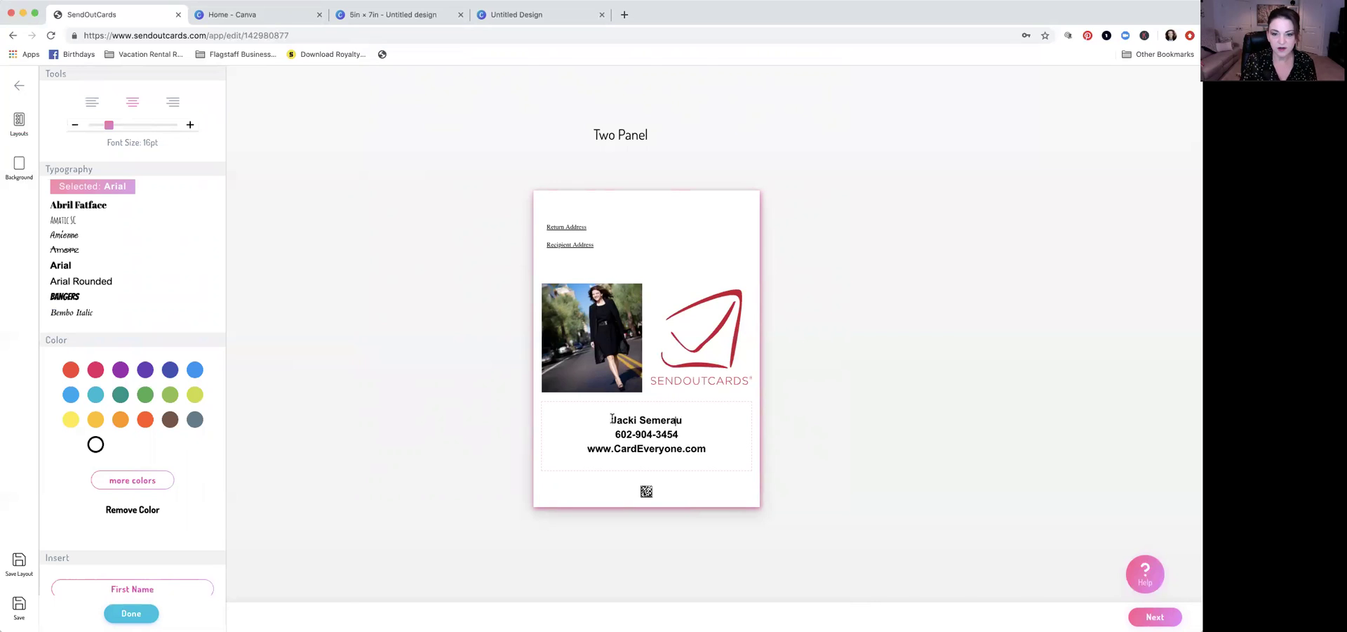
Step: Set the three contact lines in Gill Sans and enlarge them to 23pt
{"action": "left_click_drag", "start_coordinate": [603, 419], "coordinate": [736, 463]}
{"action": "left_click", "coordinate": [70, 247]}
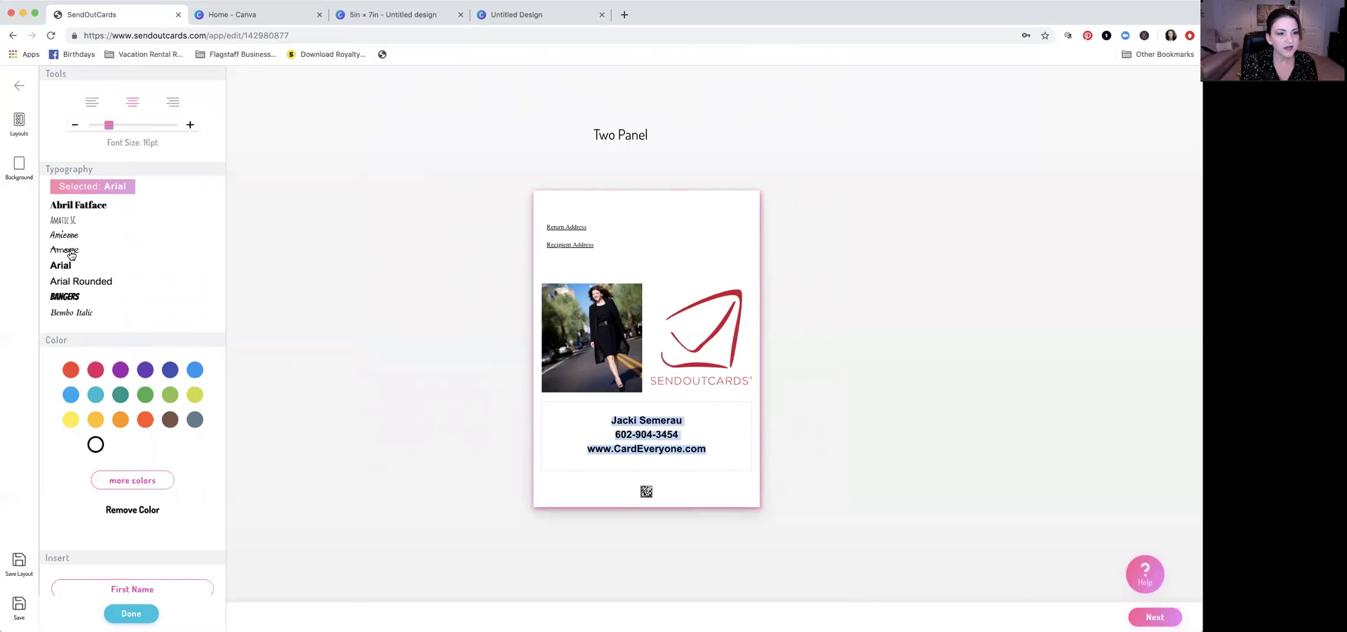
{"action": "scroll", "coordinate": [83, 275], "scroll_direction": "down", "scroll_amount": 1}
{"action": "scroll", "coordinate": [84, 275], "scroll_direction": "down", "scroll_amount": 3}
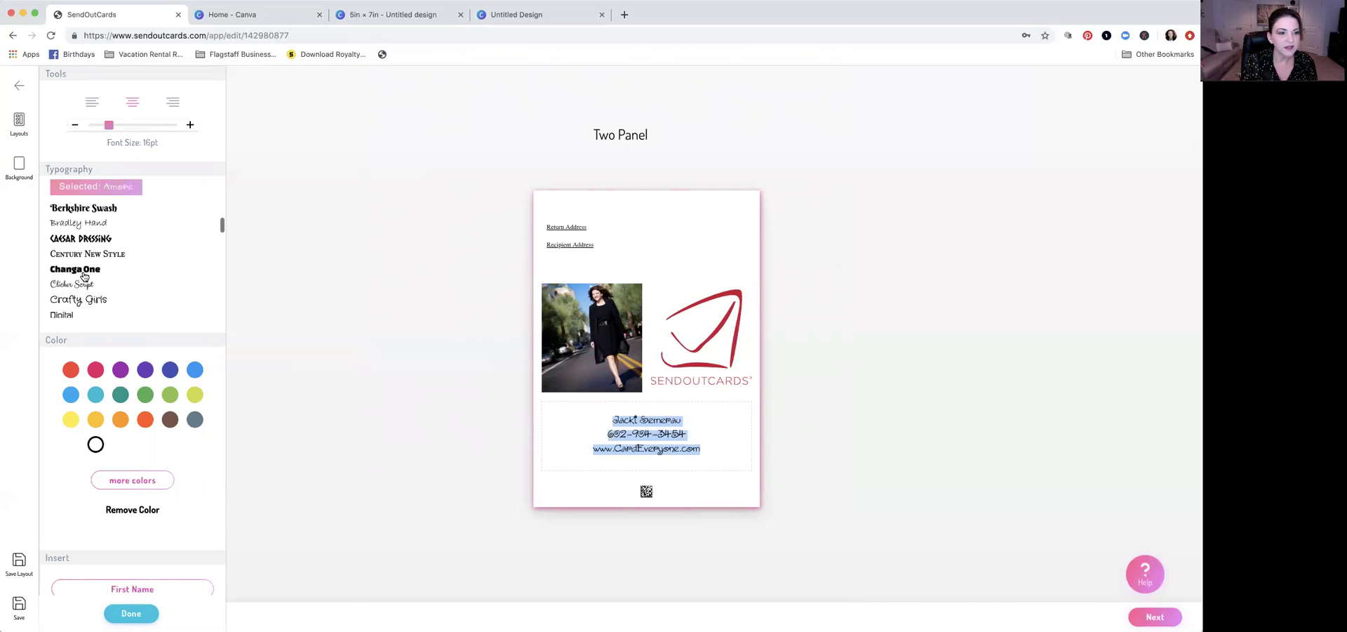
{"action": "left_click", "coordinate": [84, 274]}
{"action": "scroll", "coordinate": [77, 266], "scroll_direction": "down", "scroll_amount": 5}
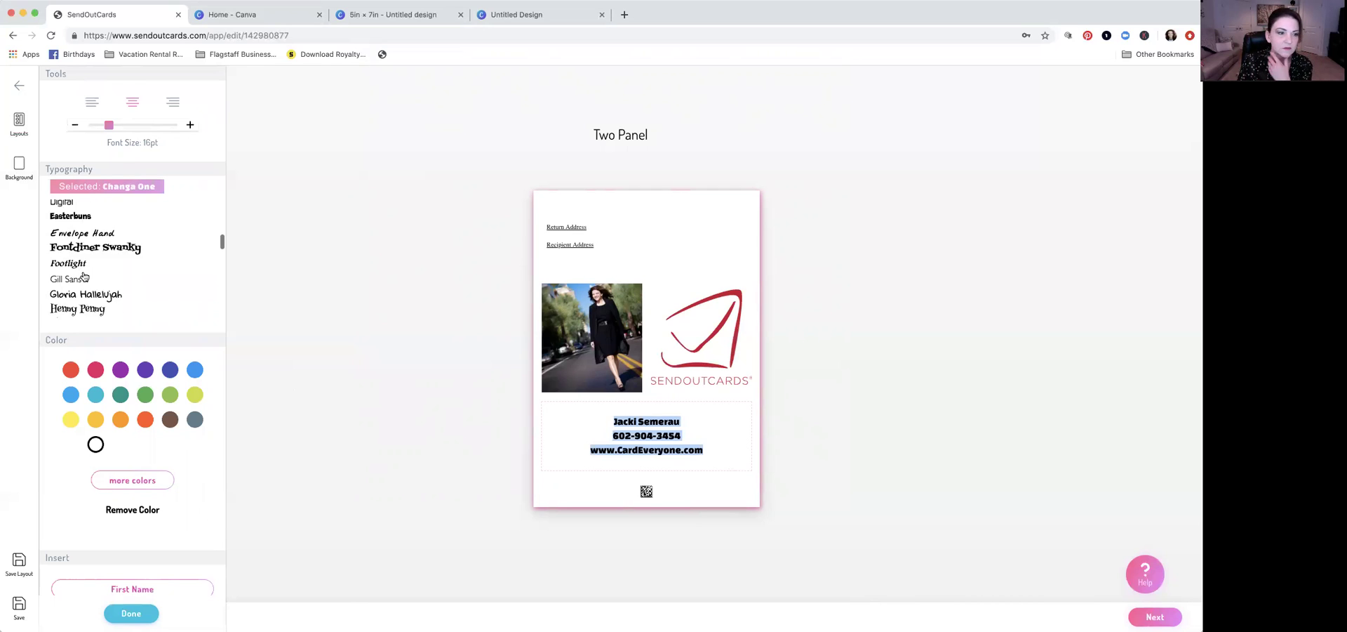
{"action": "left_click", "coordinate": [65, 239]}
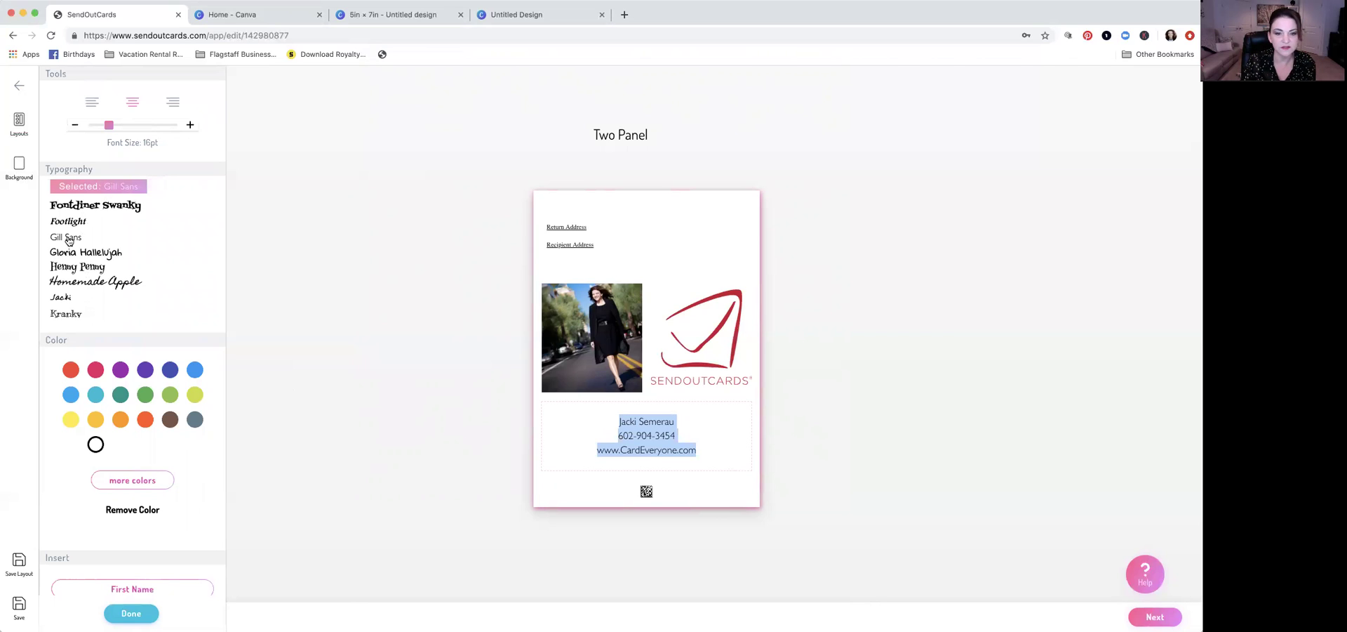
{"action": "left_click", "coordinate": [191, 126]}
{"action": "left_click", "coordinate": [190, 126]}
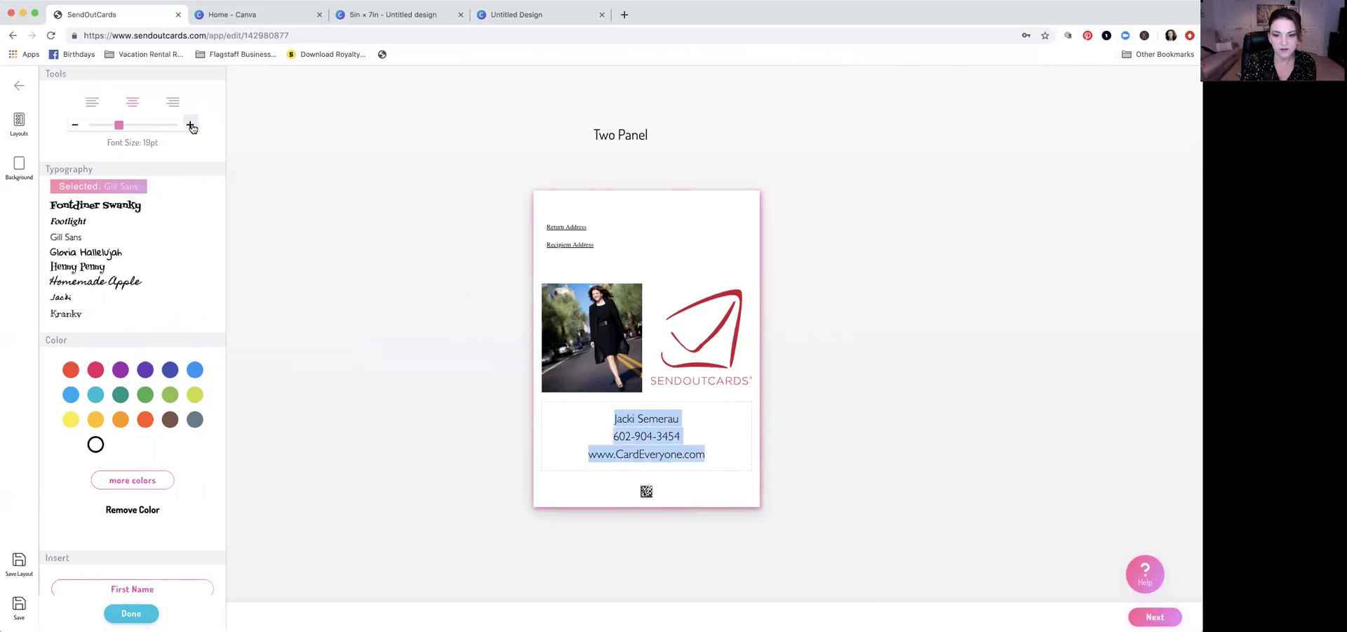
Step: Colour the contact text dark red #9F0500
{"action": "left_click", "coordinate": [124, 482]}
{"action": "left_click", "coordinate": [103, 393]}
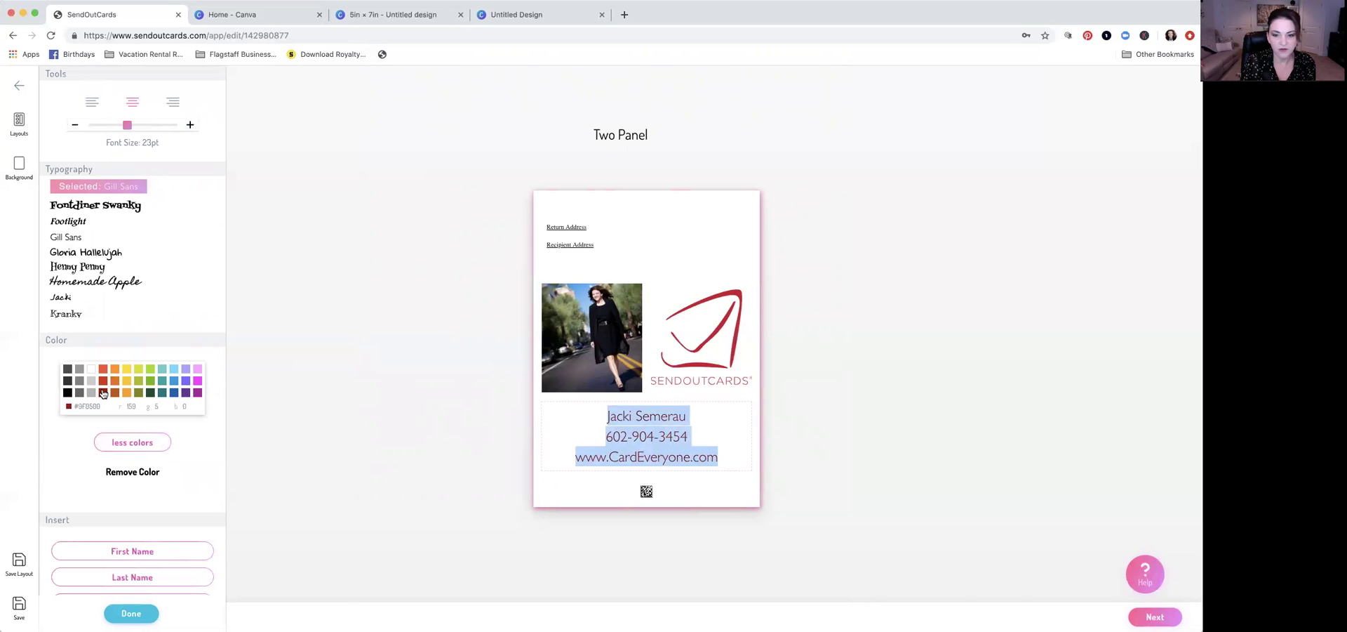
{"action": "left_click", "coordinate": [766, 372]}
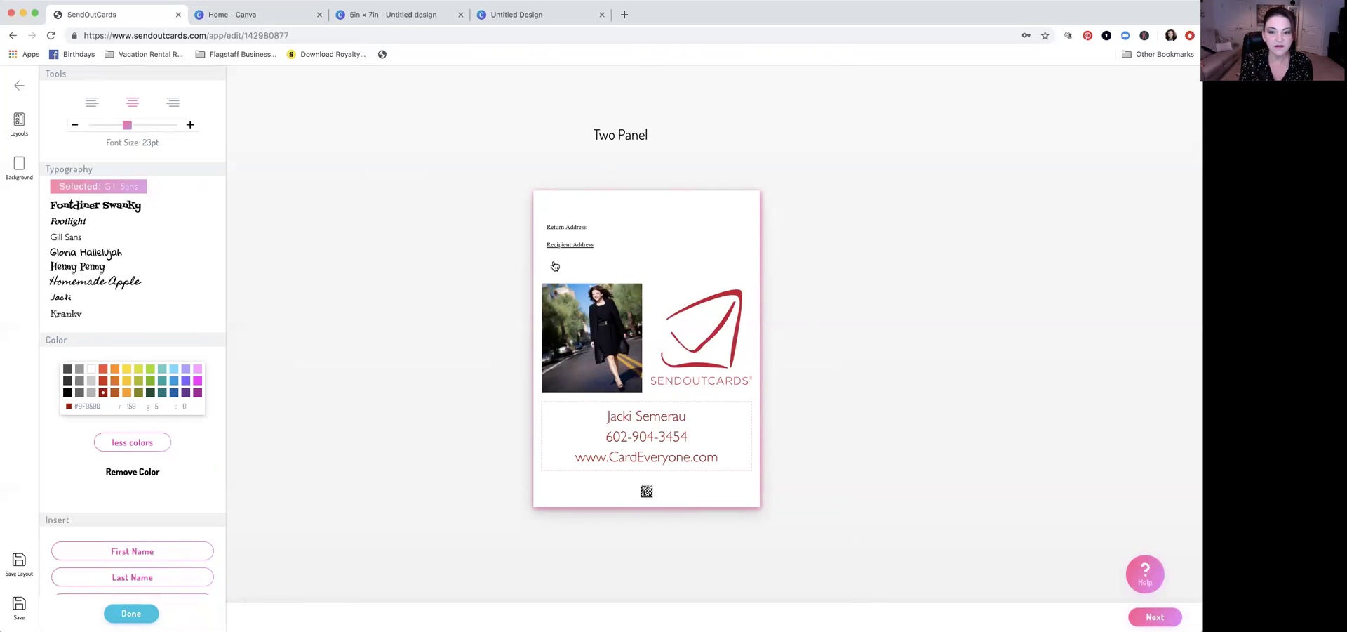
Step: Save the finished back panel as a layout and set it as the default layout
{"action": "left_click", "coordinate": [20, 570]}
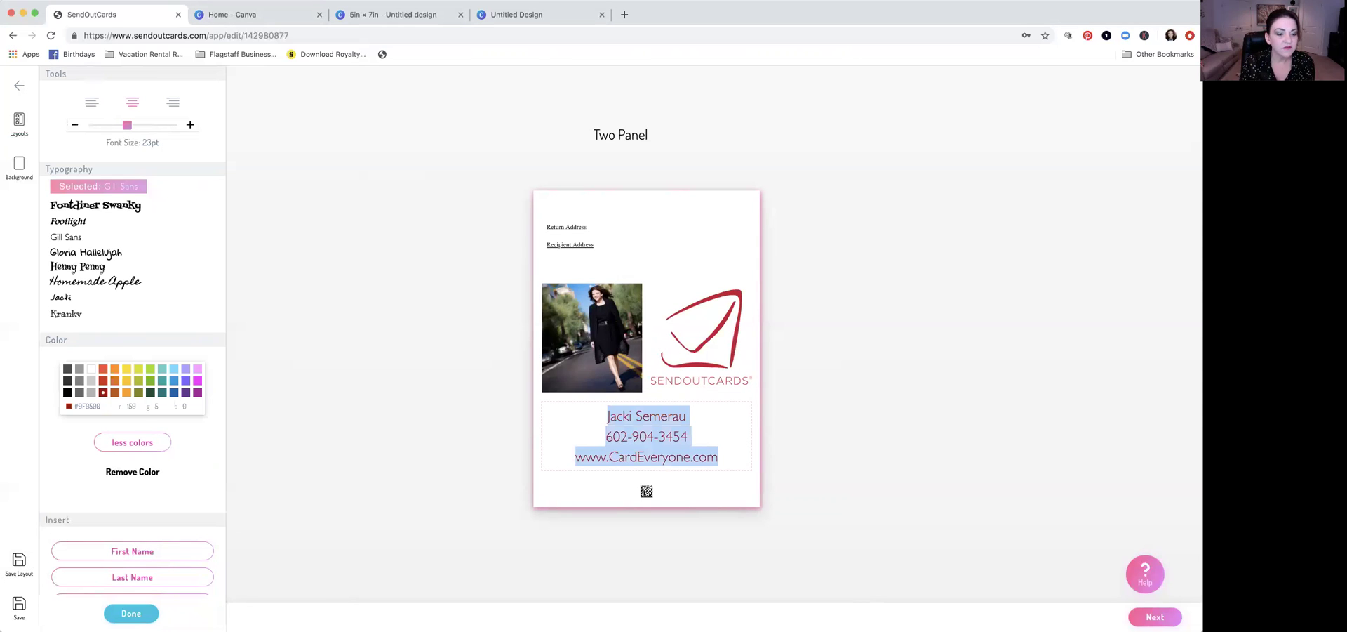
{"action": "left_click", "coordinate": [131, 613]}
{"action": "left_click", "coordinate": [25, 123]}
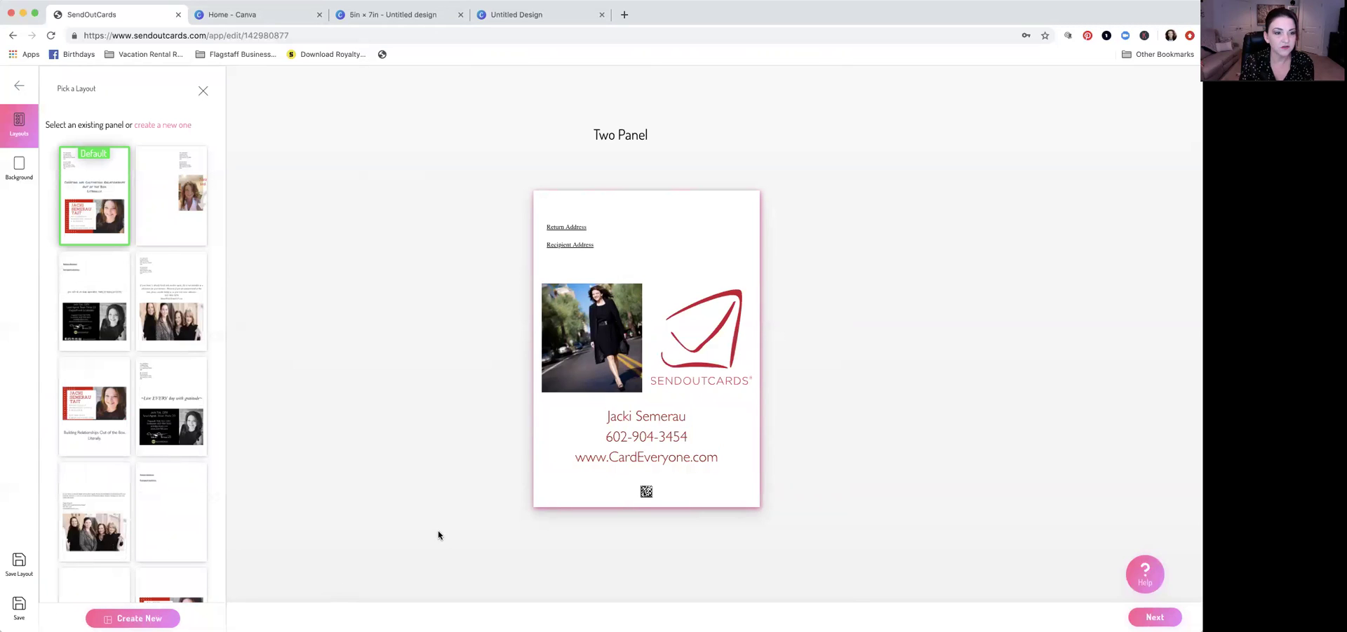
{"action": "scroll", "coordinate": [180, 259], "scroll_direction": "down", "scroll_amount": 1}
{"action": "scroll", "coordinate": [180, 259], "scroll_direction": "down", "scroll_amount": 10}
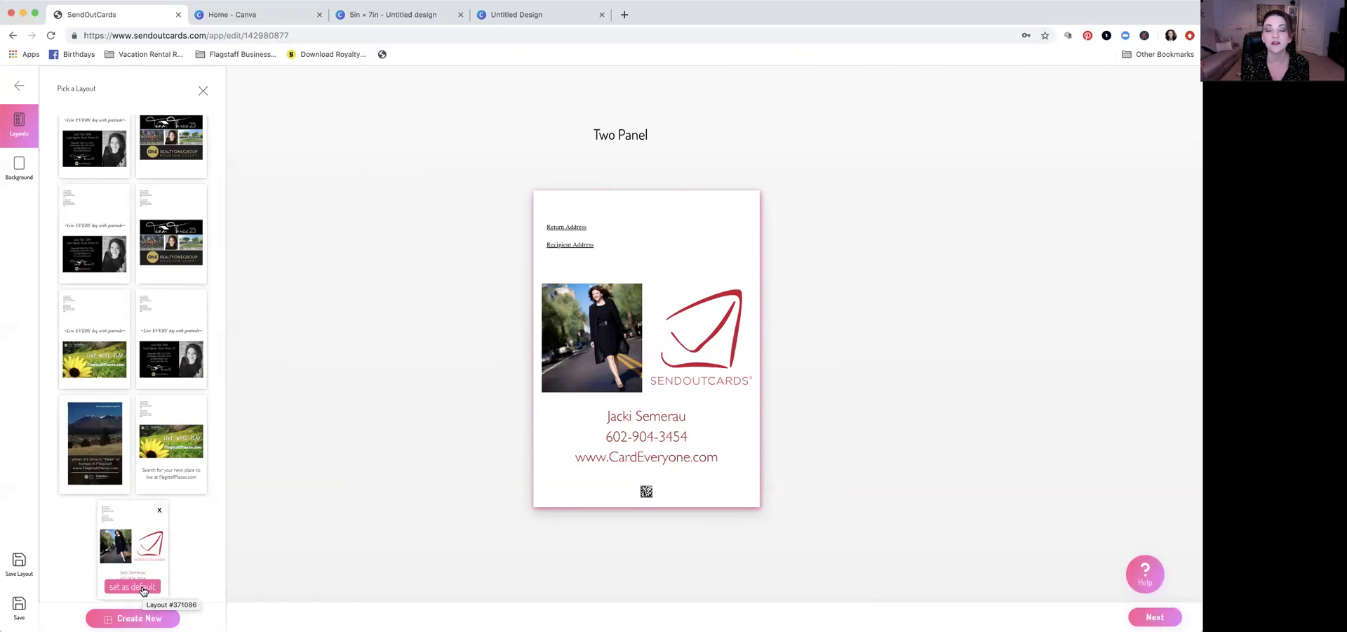
{"action": "left_click", "coordinate": [144, 588]}
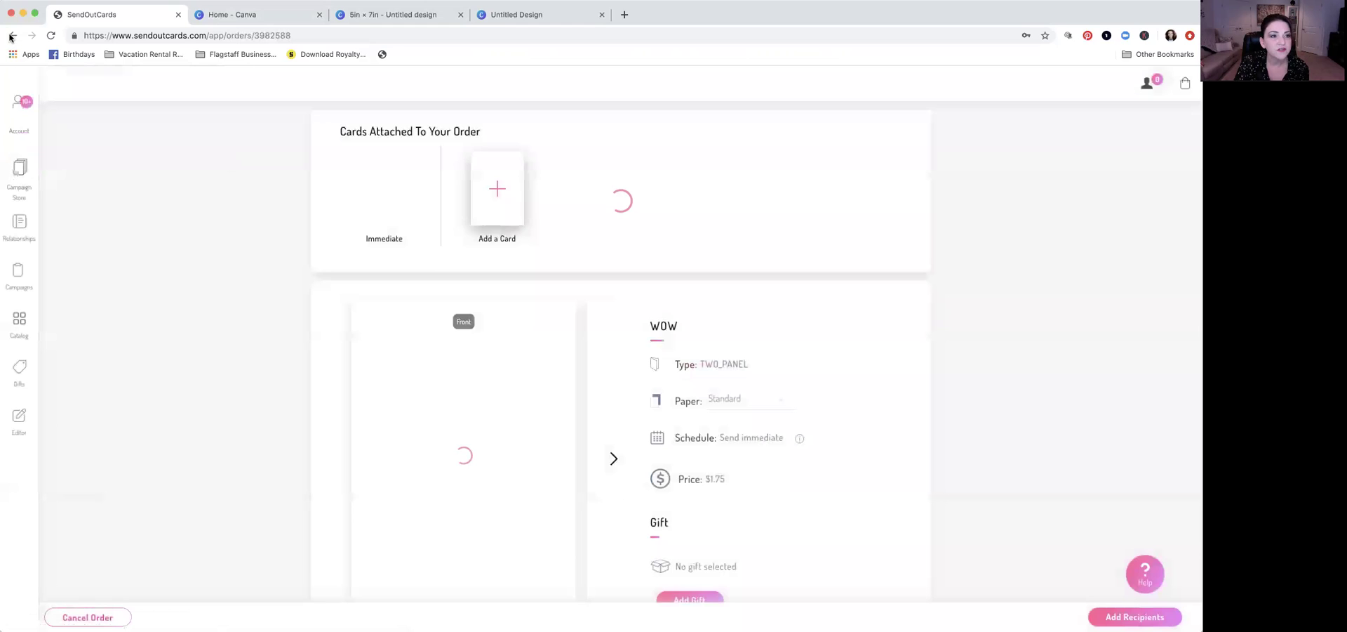
Step: Go back to the card's back panel and apply the saved slogan and business-card layout
{"action": "left_click", "coordinate": [10, 36]}
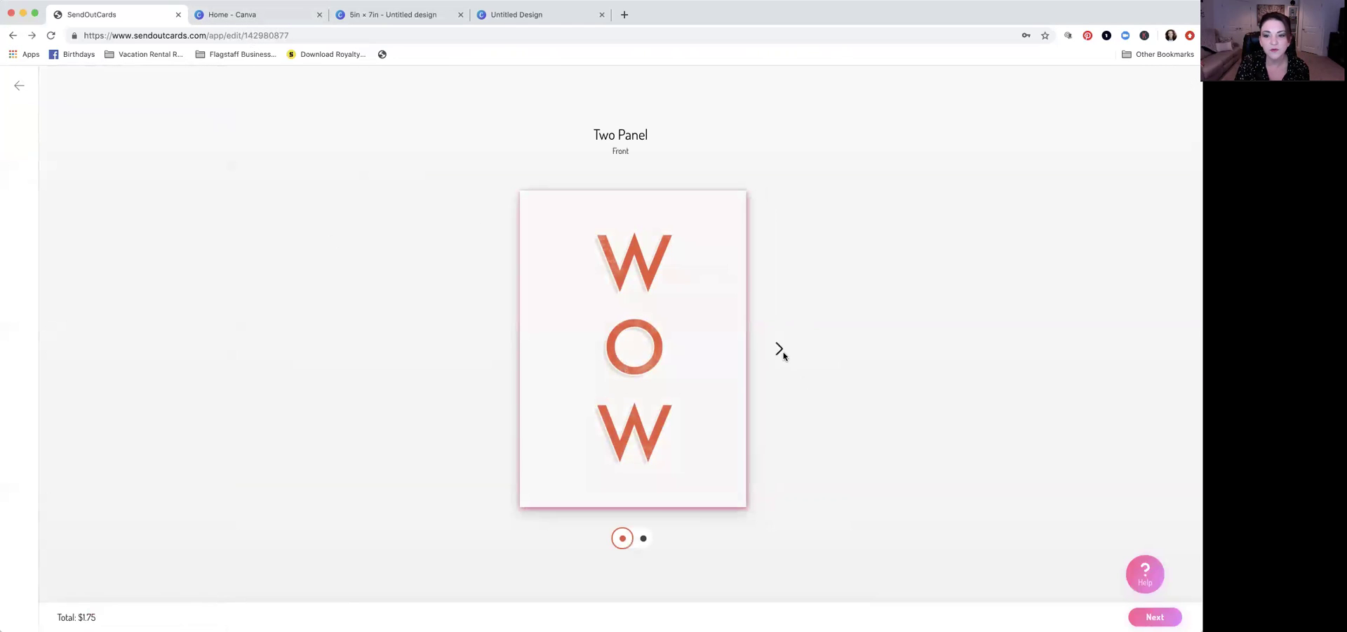
{"action": "left_click", "coordinate": [781, 350]}
{"action": "left_click", "coordinate": [899, 347]}
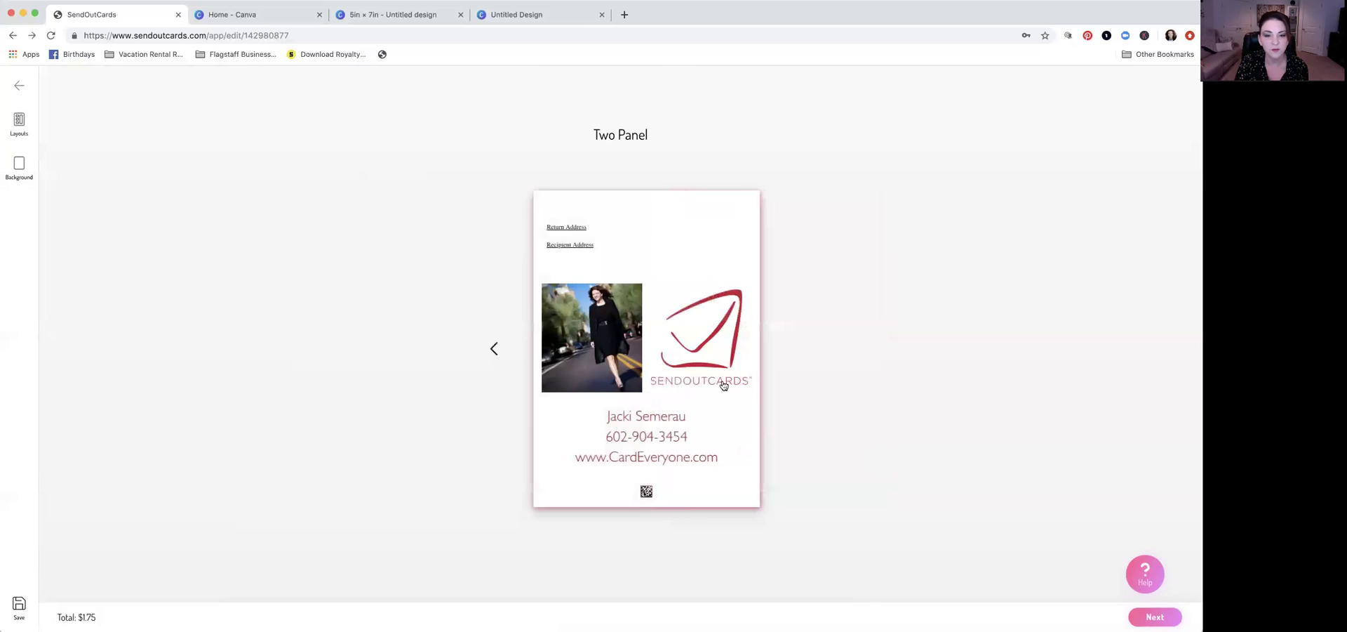
{"action": "left_click", "coordinate": [19, 122]}
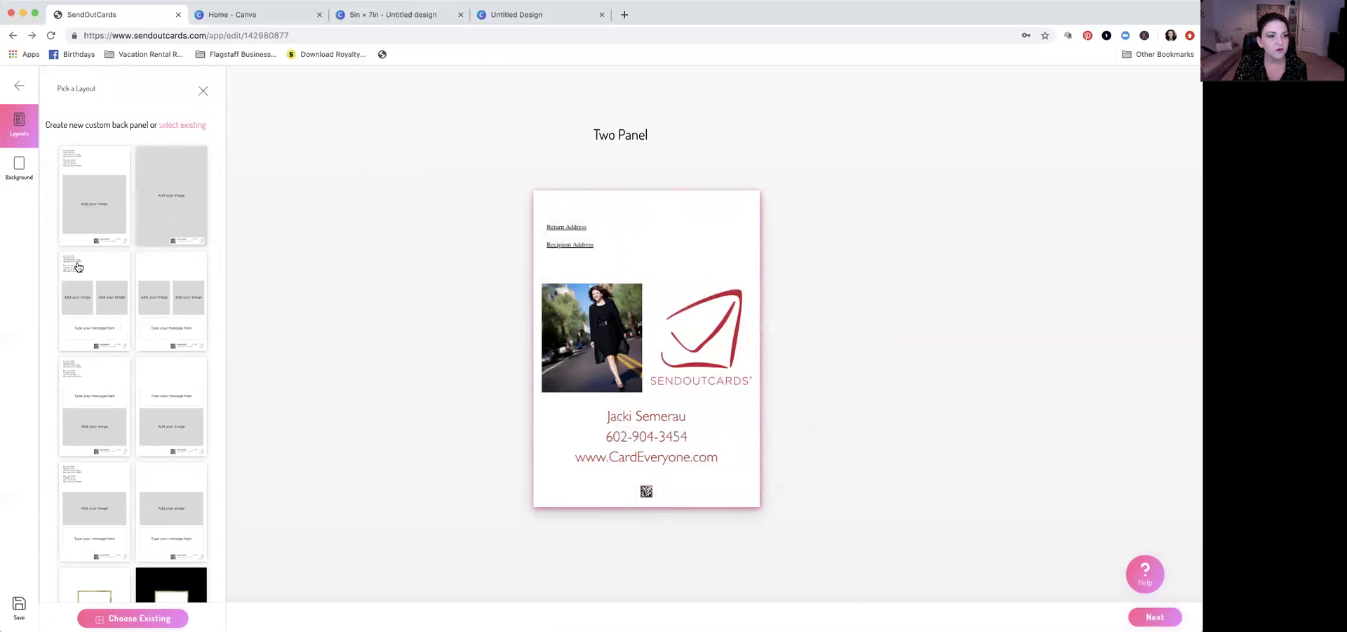
{"action": "left_click", "coordinate": [182, 616]}
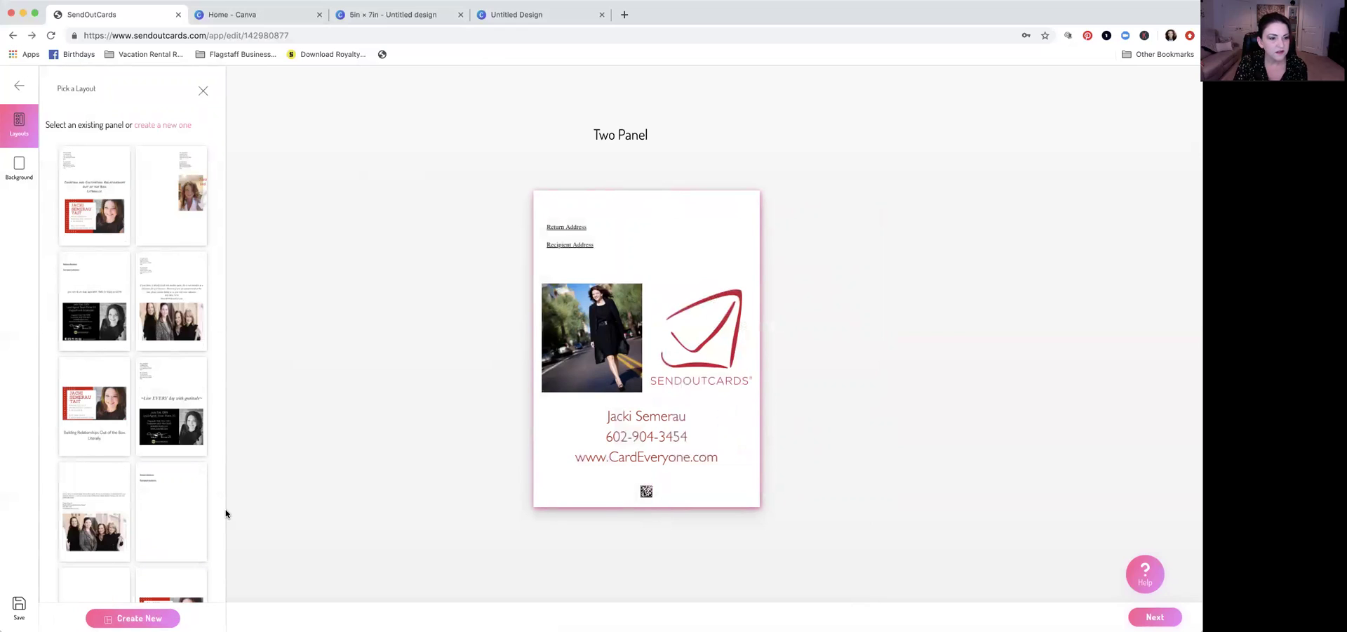
{"action": "left_click", "coordinate": [80, 208]}
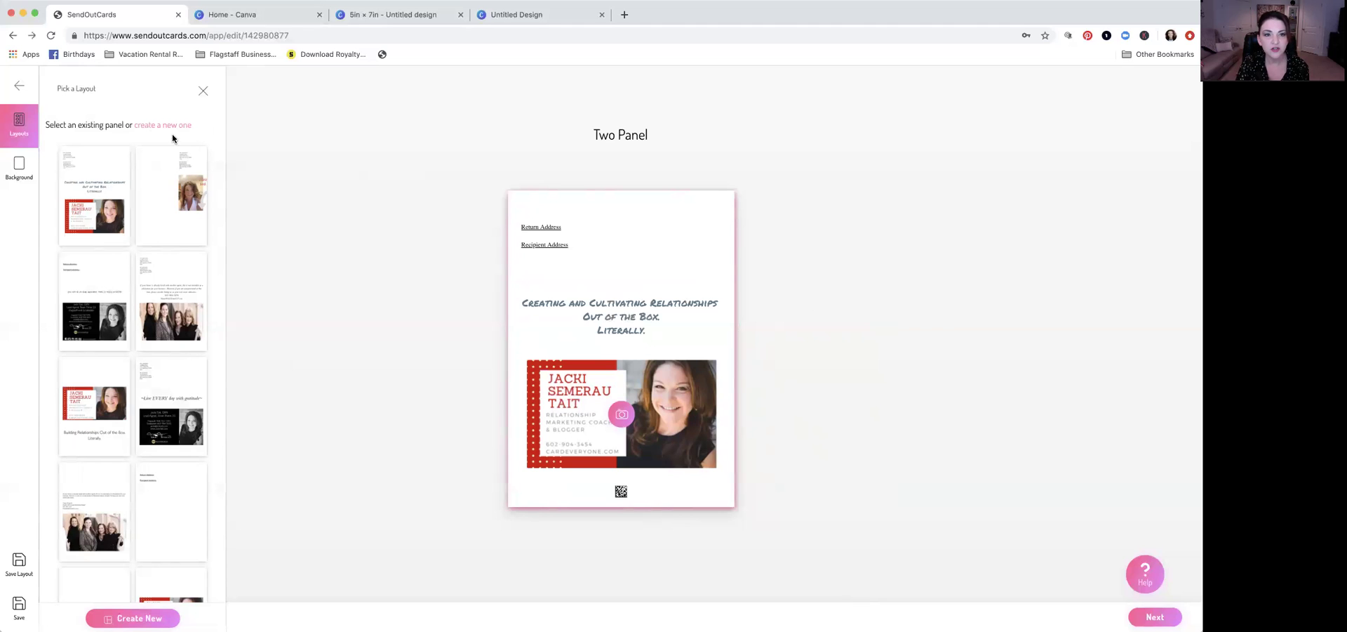
Step: On the Canva home page, search 'card' and start a blank Business Card (US) design
{"action": "left_click", "coordinate": [250, 18]}
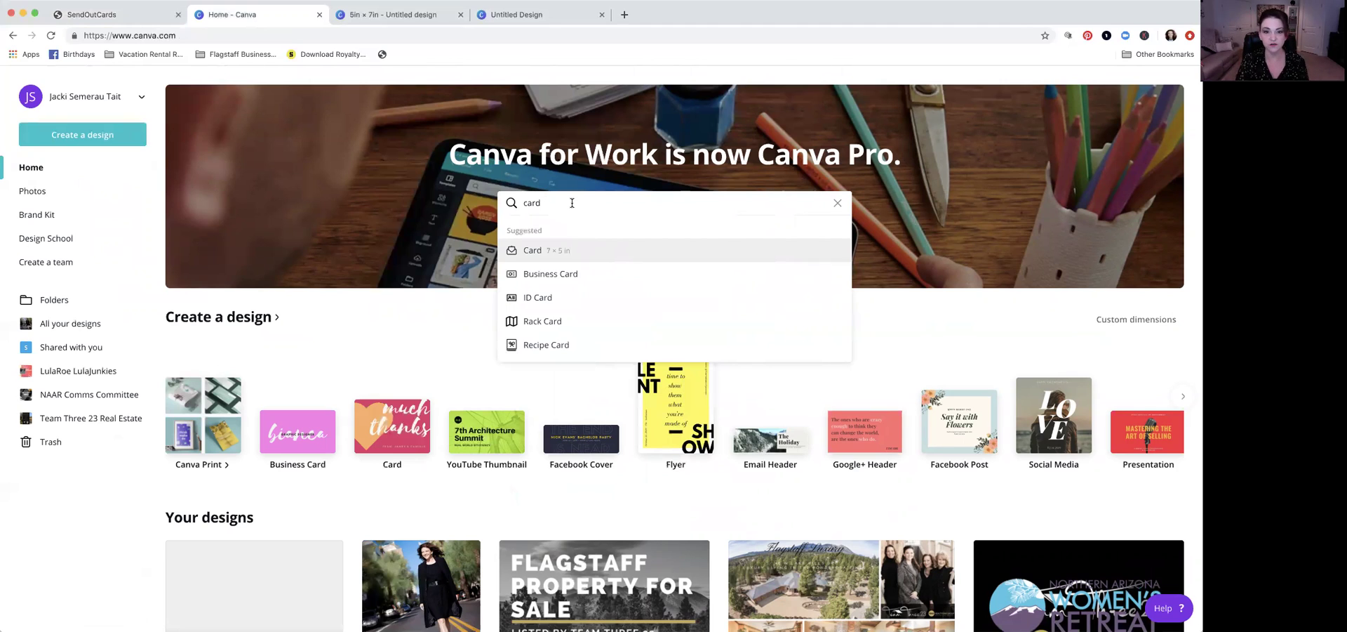
{"action": "key", "text": "super+a"}
{"action": "key", "text": "BackSpace"}
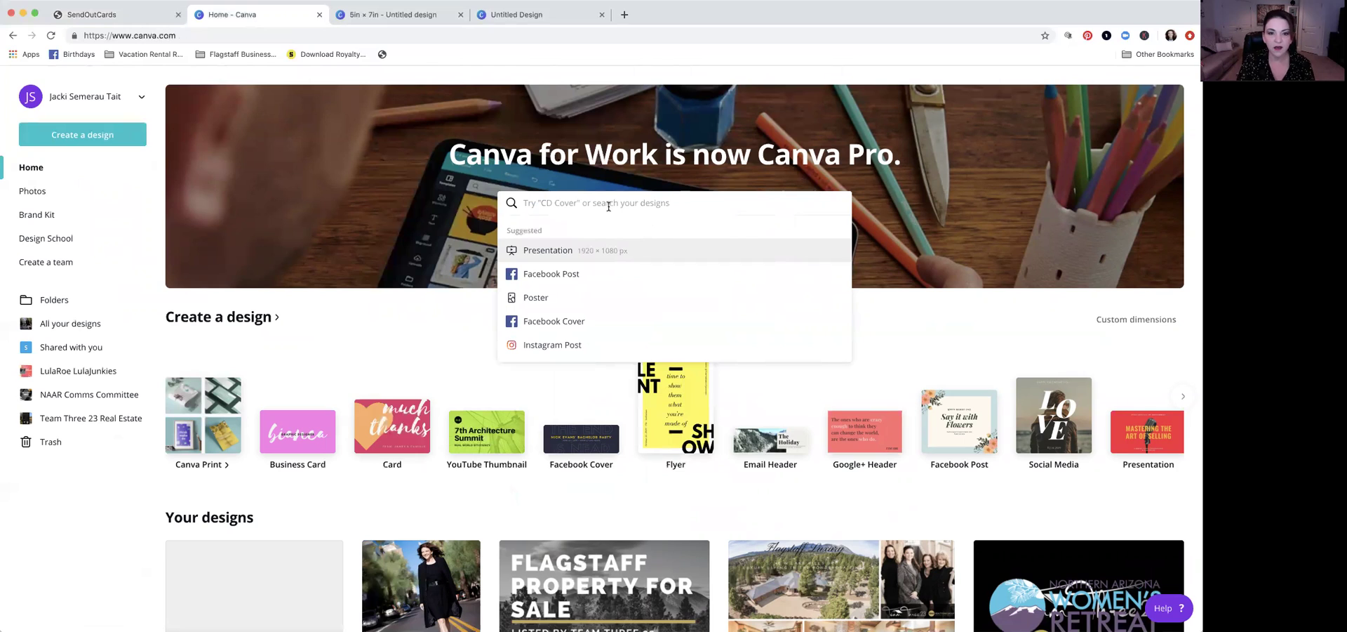
{"action": "type", "text": "card"}
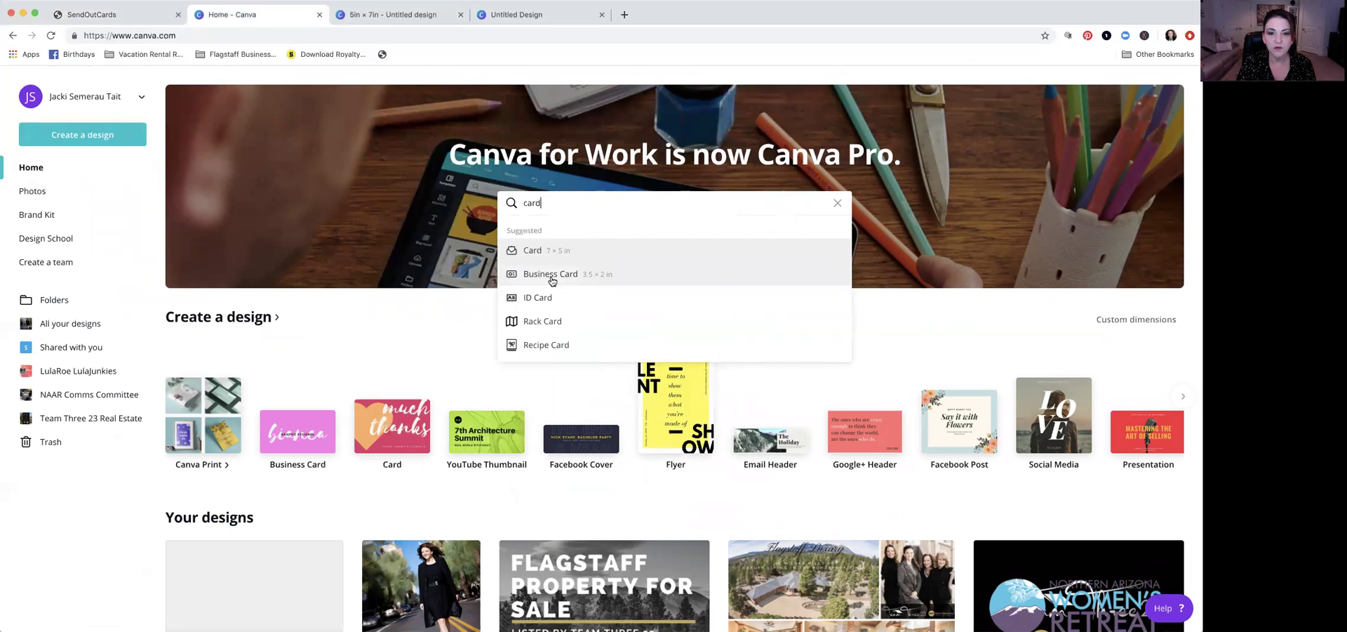
{"action": "left_click", "coordinate": [569, 280]}
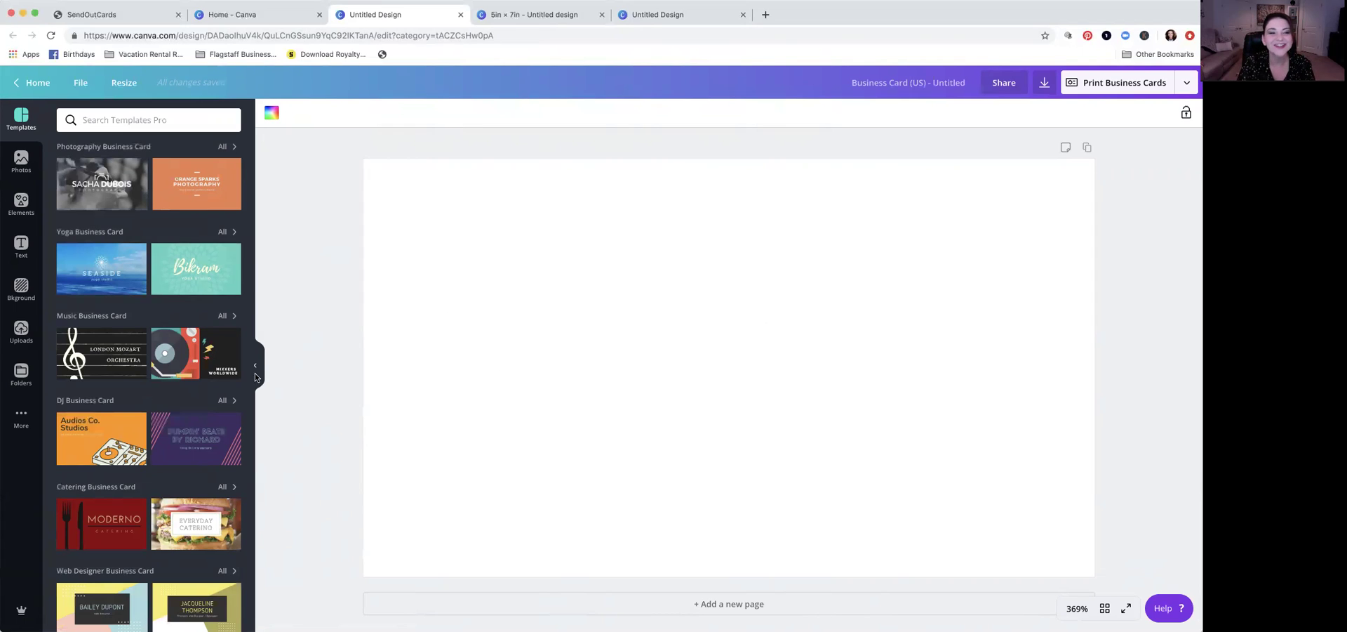
Step: Apply the Cinnamon Bakery Cake Business Card template and select its pastry background photo
{"action": "scroll", "coordinate": [139, 372], "scroll_direction": "down", "scroll_amount": 5}
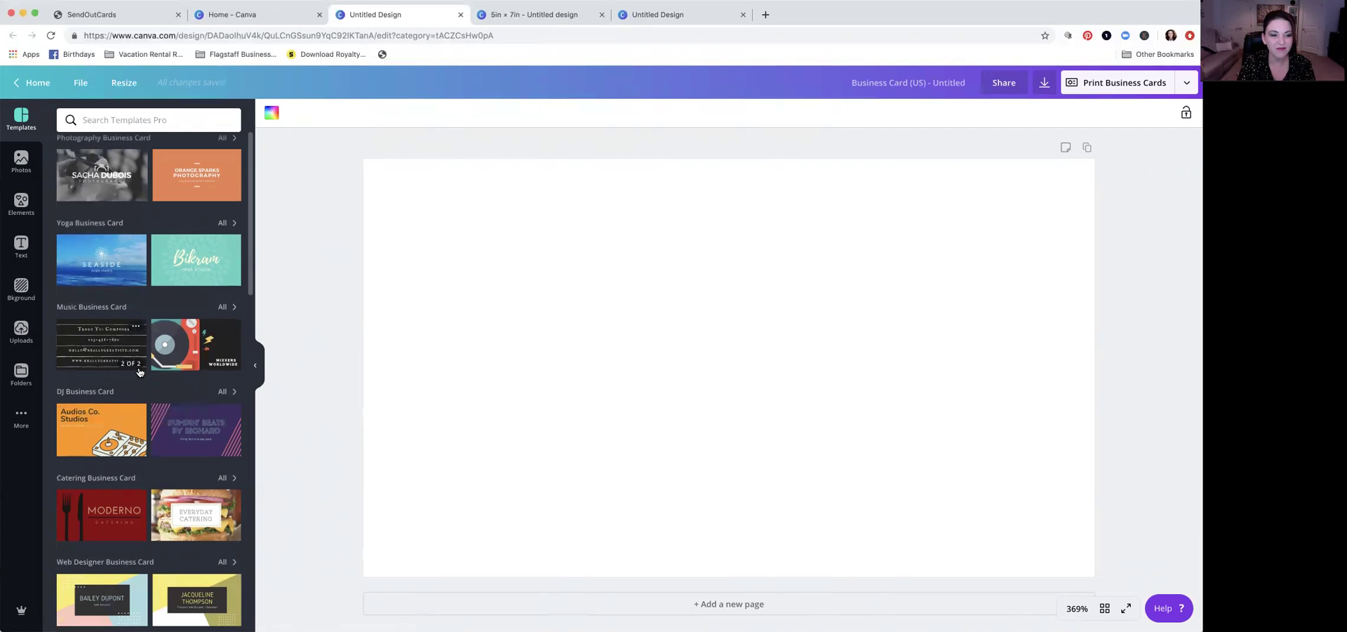
{"action": "scroll", "coordinate": [139, 372], "scroll_direction": "down", "scroll_amount": 15}
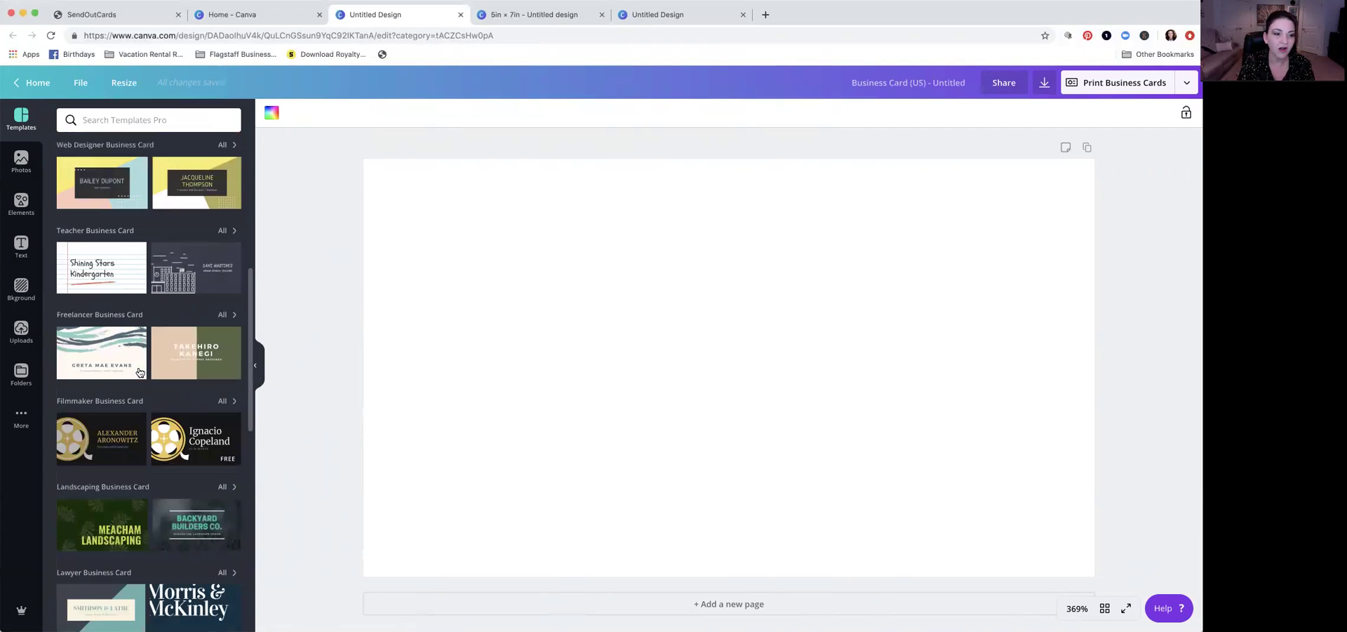
{"action": "scroll", "coordinate": [139, 372], "scroll_direction": "down", "scroll_amount": 7}
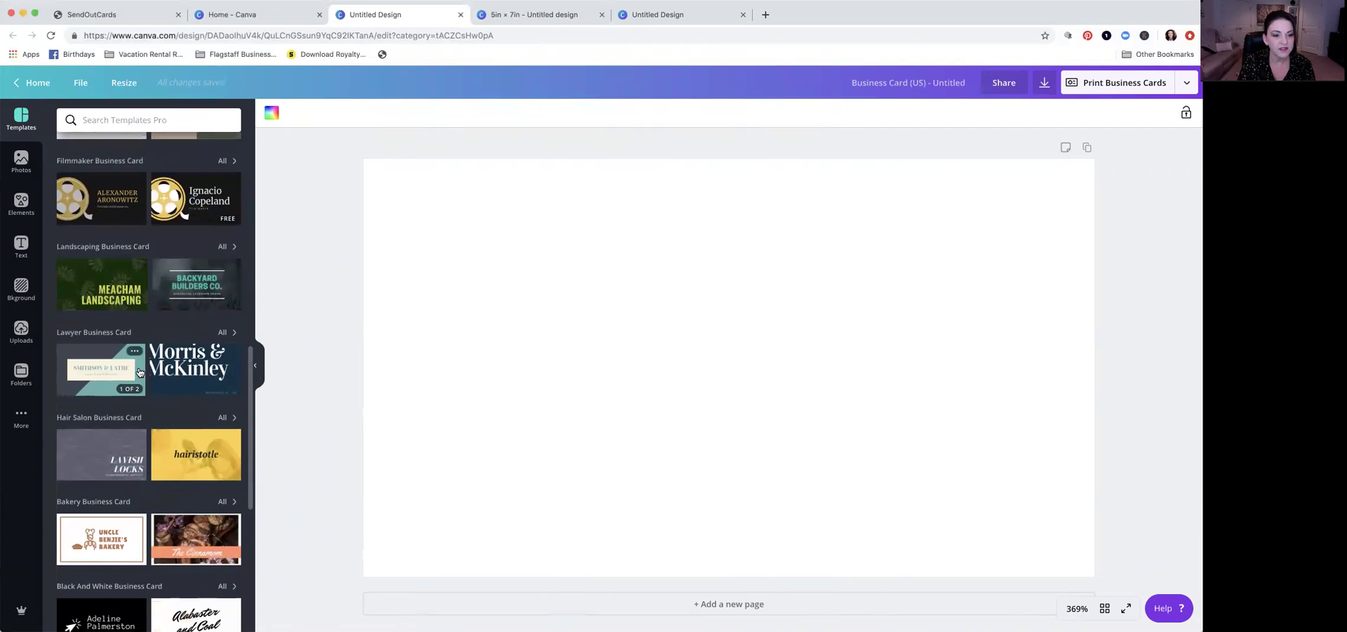
{"action": "left_click", "coordinate": [181, 425]}
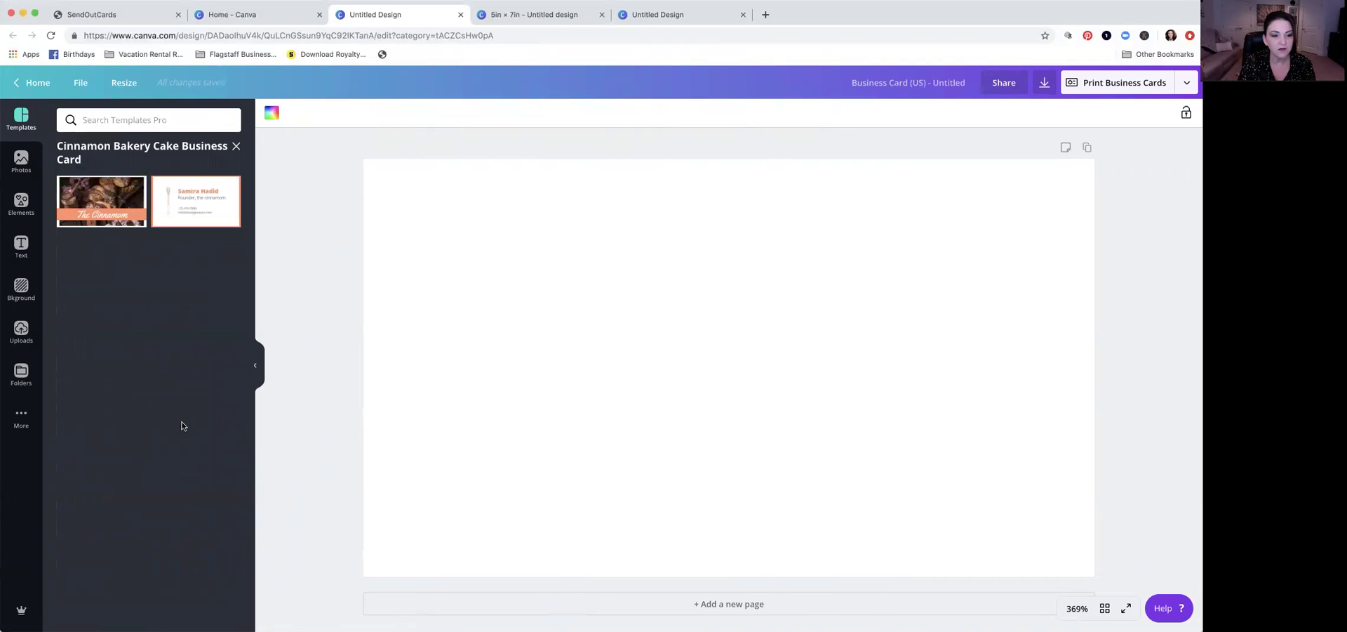
{"action": "left_click", "coordinate": [106, 191]}
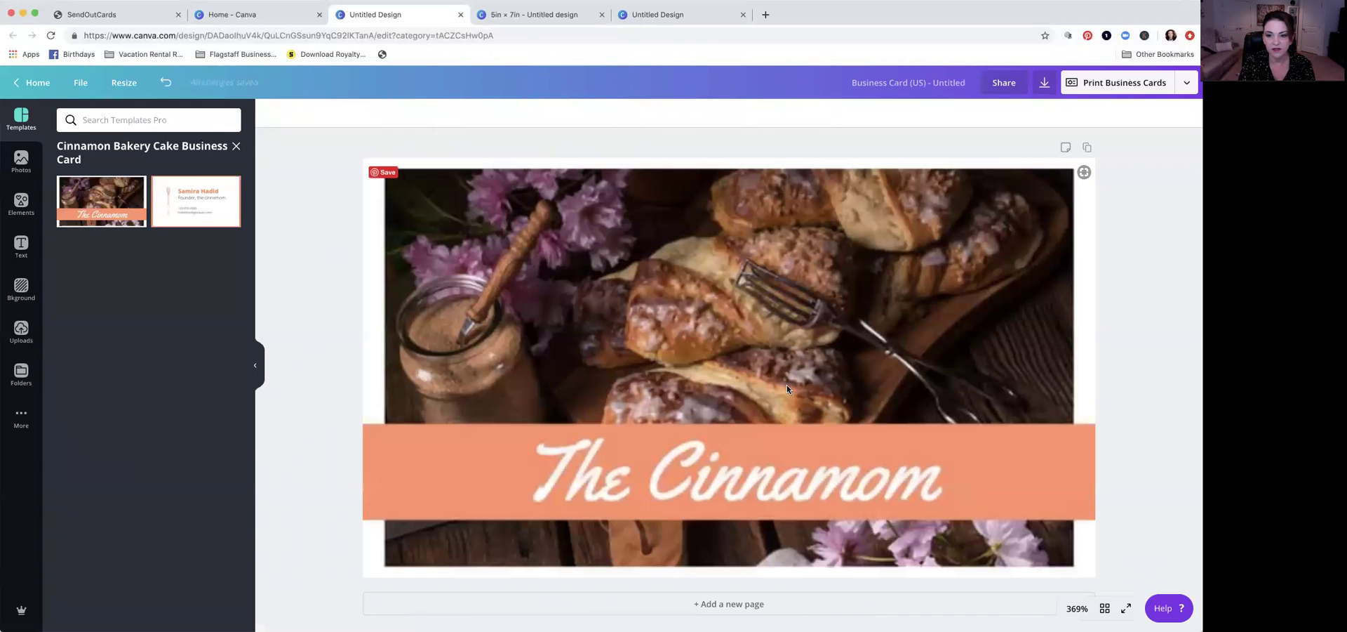
{"action": "left_click", "coordinate": [600, 254]}
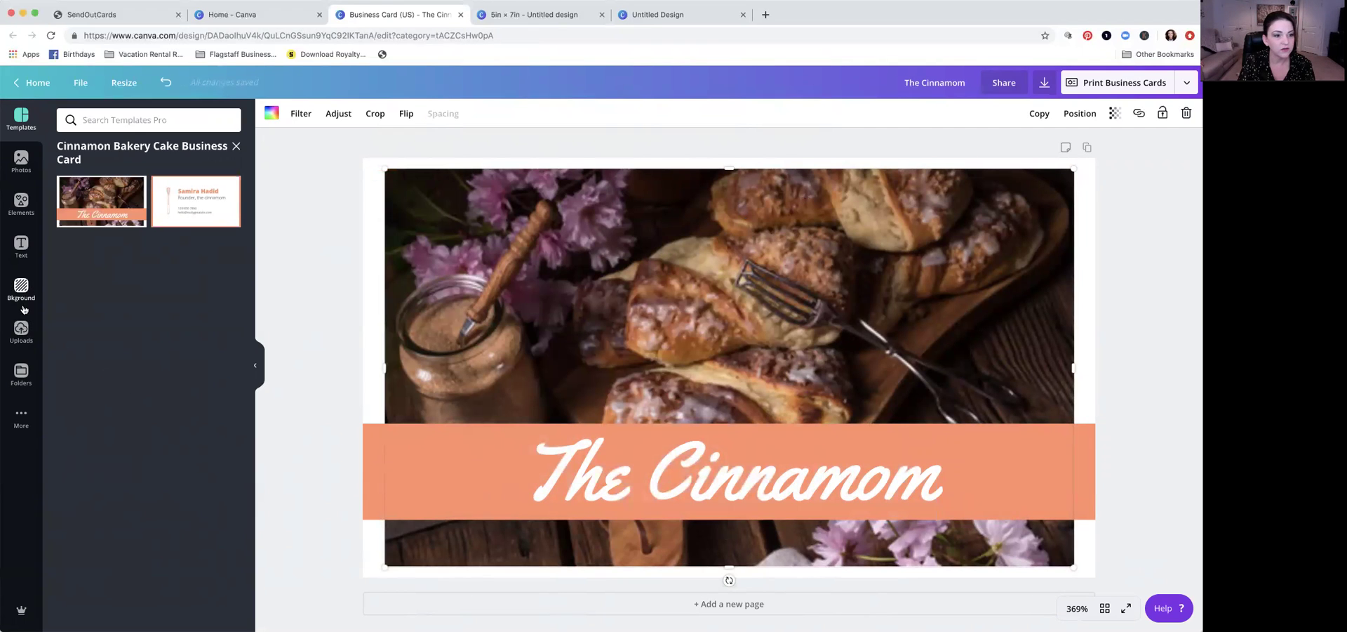
{"action": "left_click", "coordinate": [21, 329]}
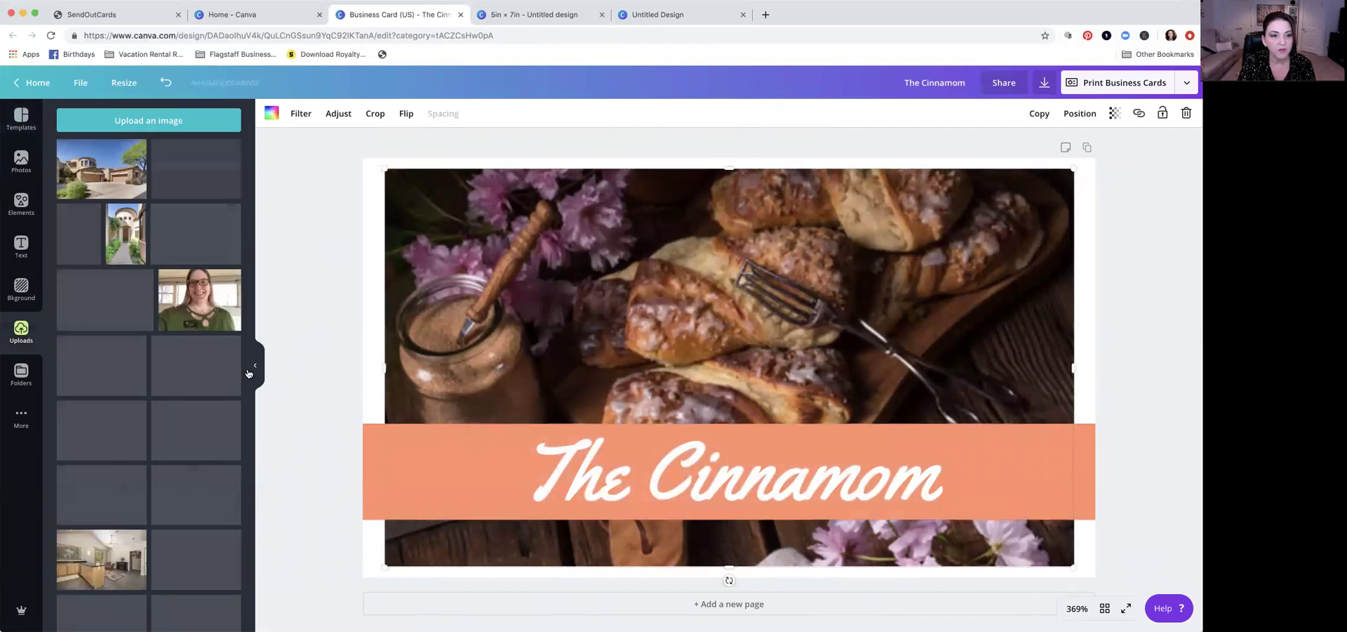
Step: Replace the pastry background with the uploaded four-person group photo
{"action": "scroll", "coordinate": [126, 260], "scroll_direction": "down", "scroll_amount": 1}
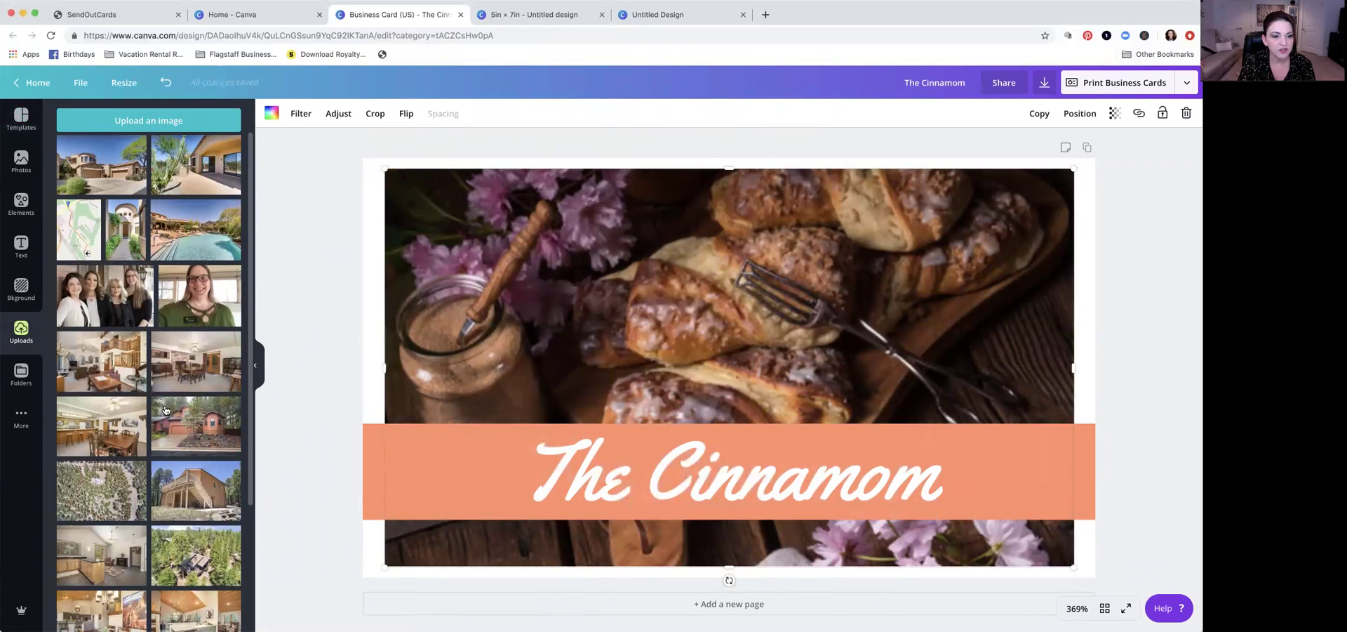
{"action": "left_click_drag", "start_coordinate": [103, 302], "coordinate": [244, 361]}
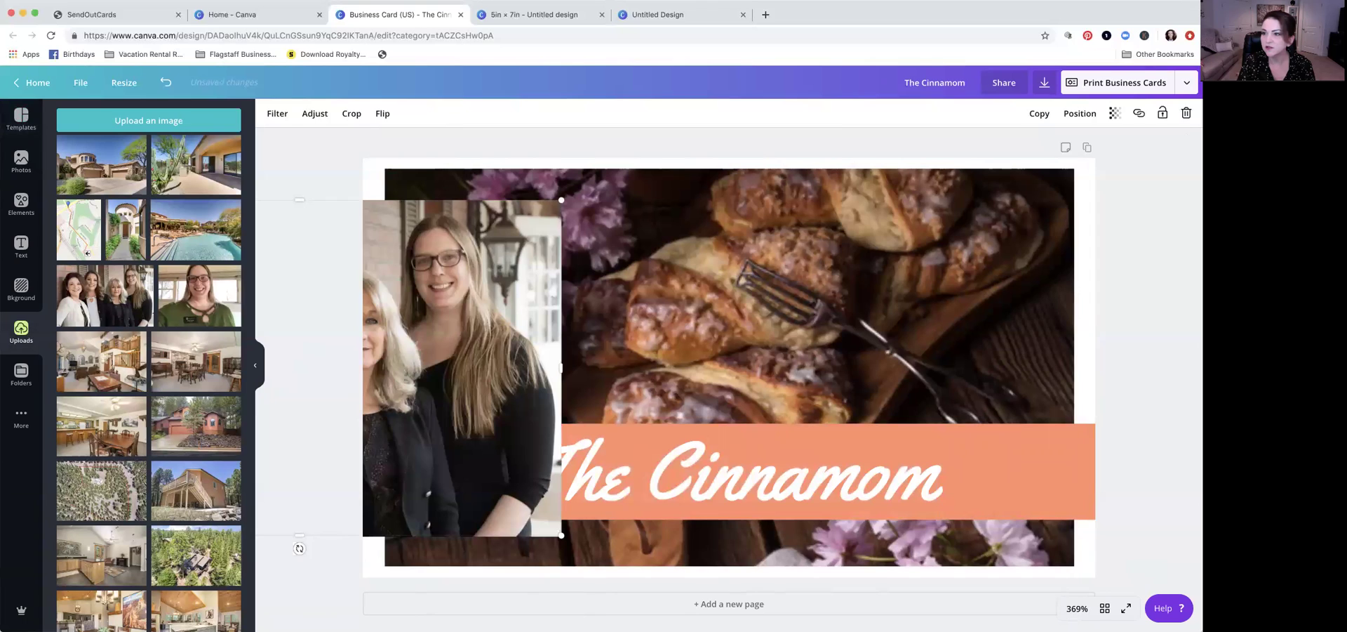
{"action": "key", "text": "Delete"}
{"action": "left_click_drag", "start_coordinate": [104, 296], "coordinate": [396, 330]}
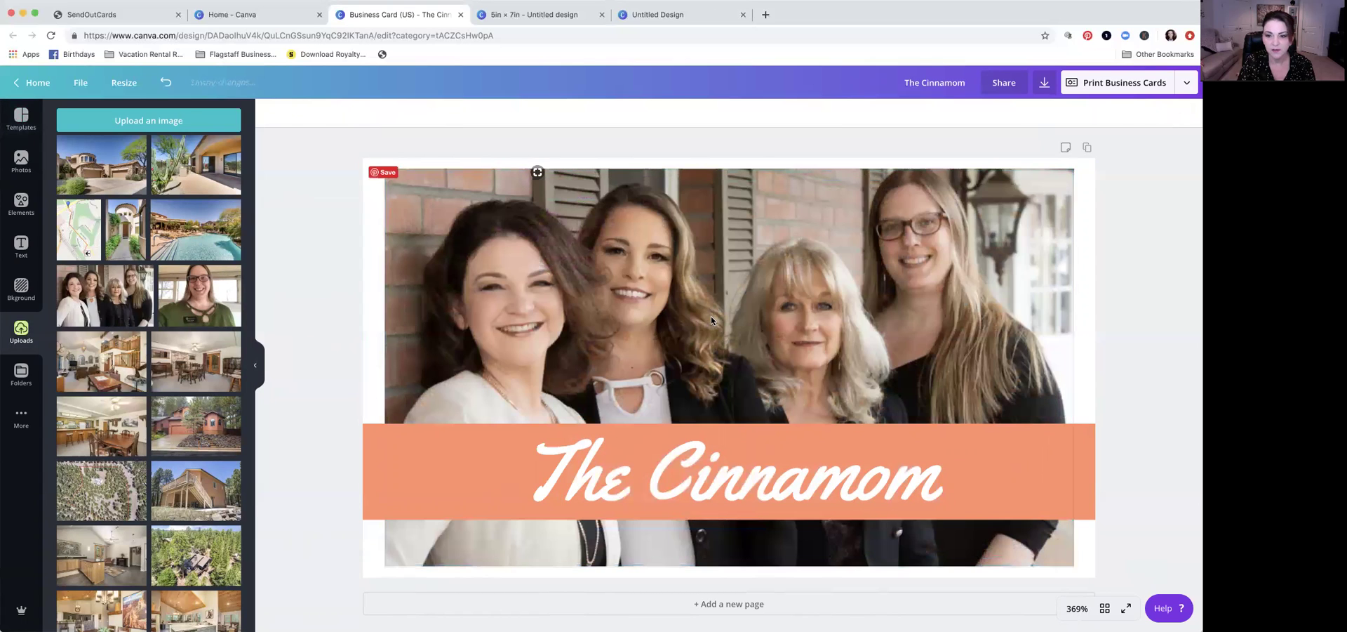
Step: Retype the banner title as 'Team Three 23'
{"action": "left_click", "coordinate": [786, 468]}
{"action": "double_click", "coordinate": [545, 466]}
{"action": "key", "text": "super+a"}
{"action": "type", "text": "Te"}
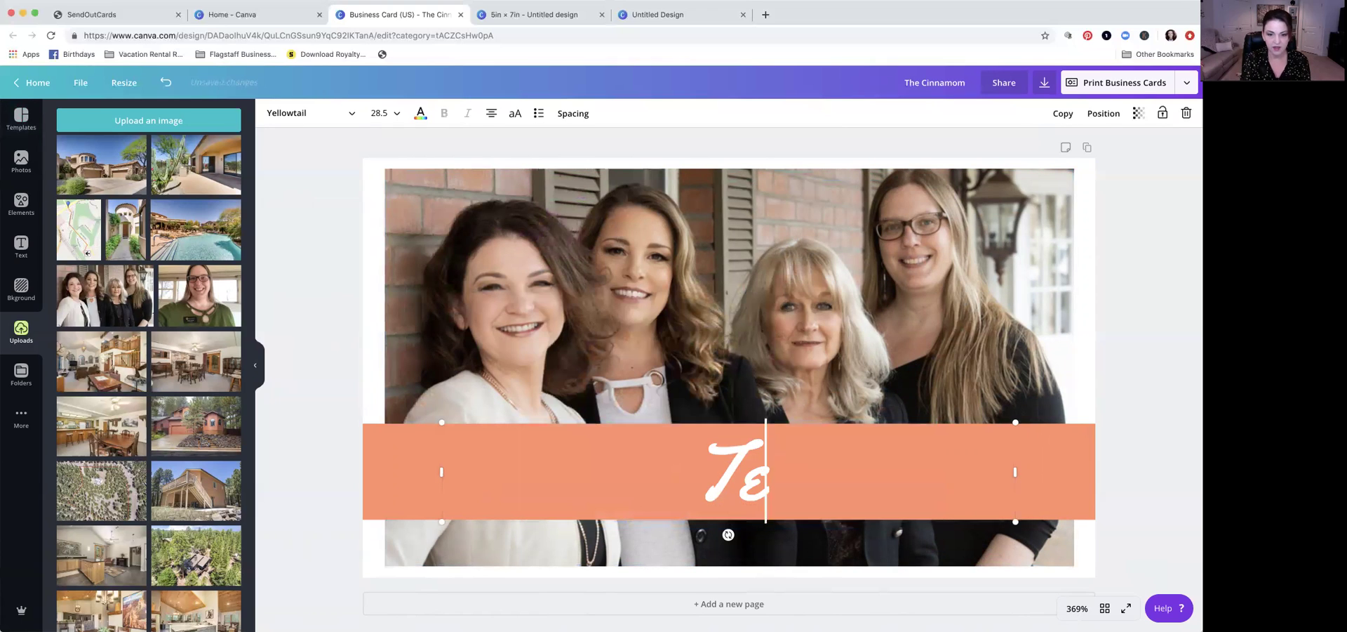
{"action": "type", "text": "am Three 23"}
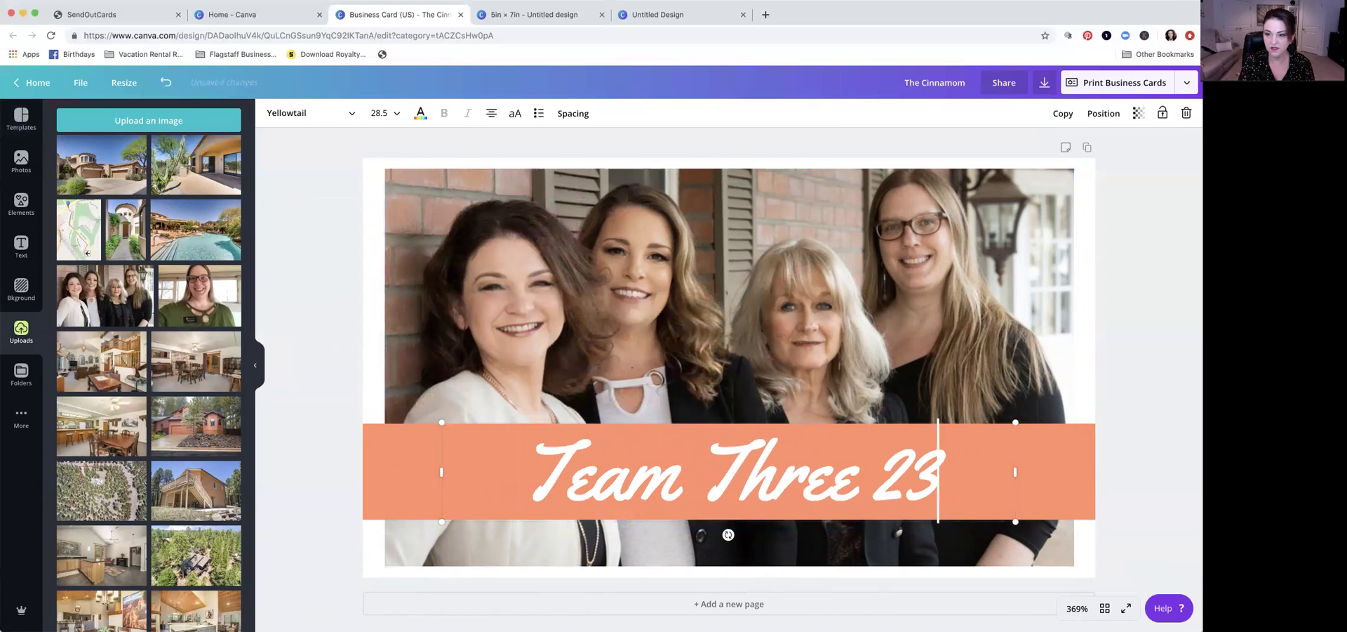
Step: Change the orange banner band to the gold brand colour
{"action": "left_click", "coordinate": [392, 470]}
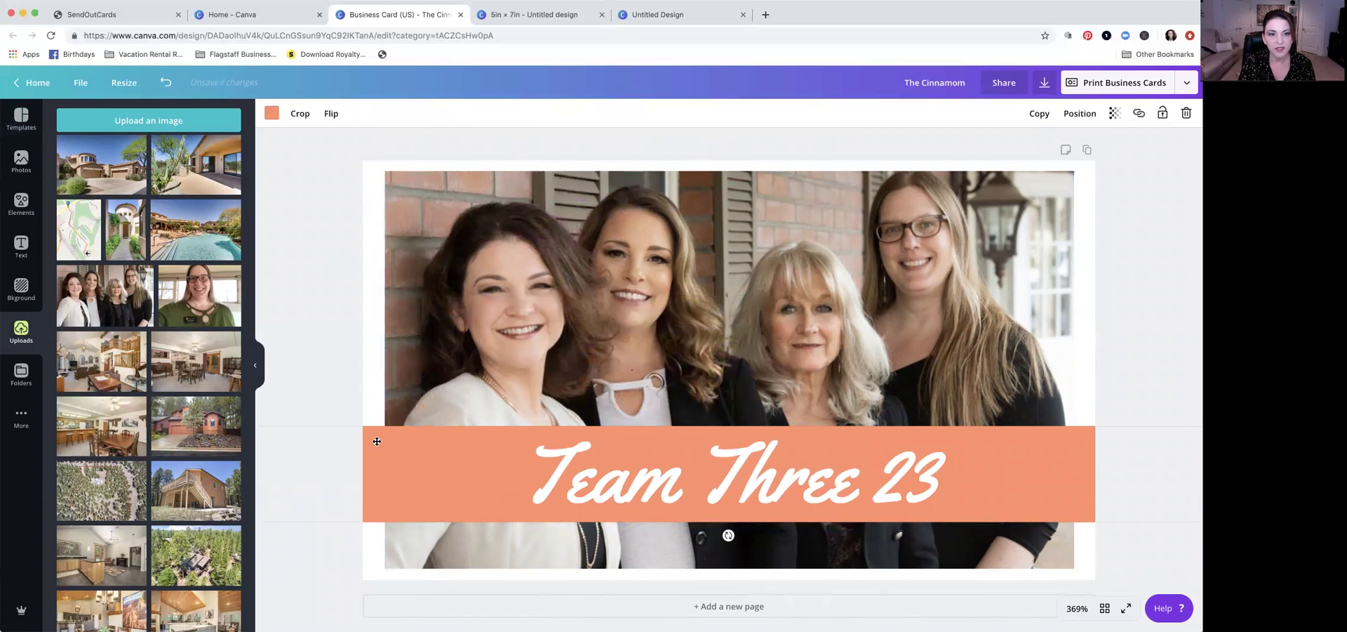
{"action": "left_click", "coordinate": [271, 113]}
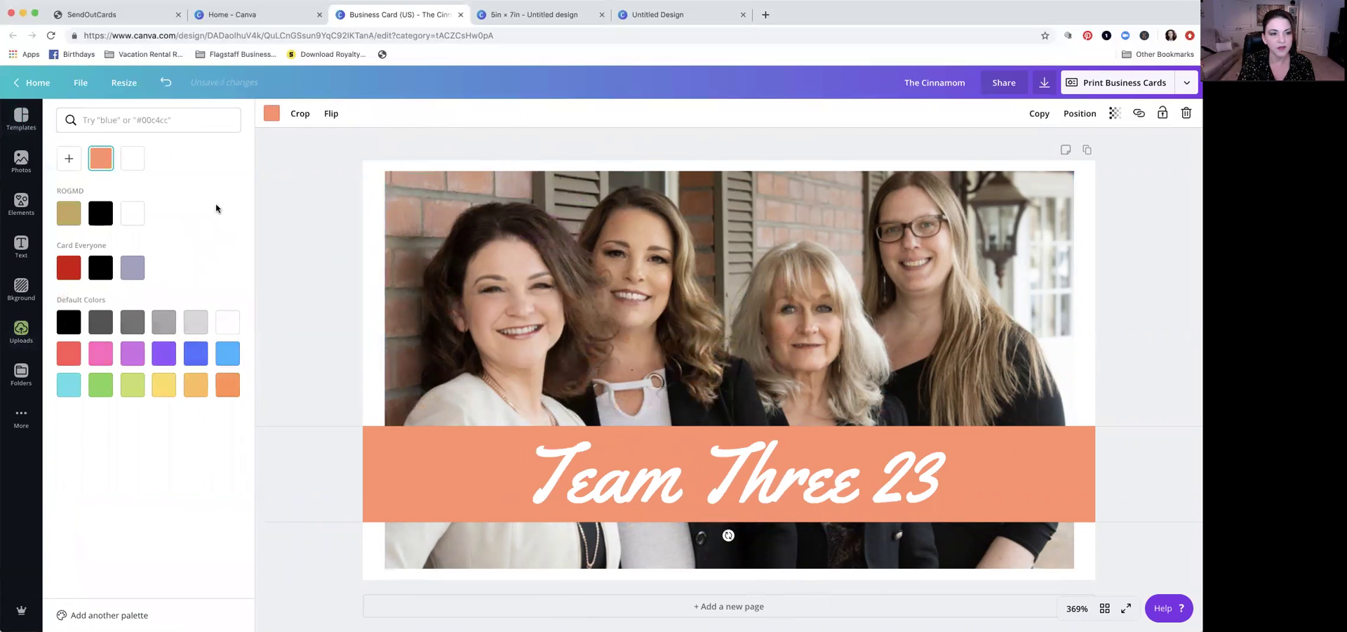
{"action": "left_click", "coordinate": [68, 212]}
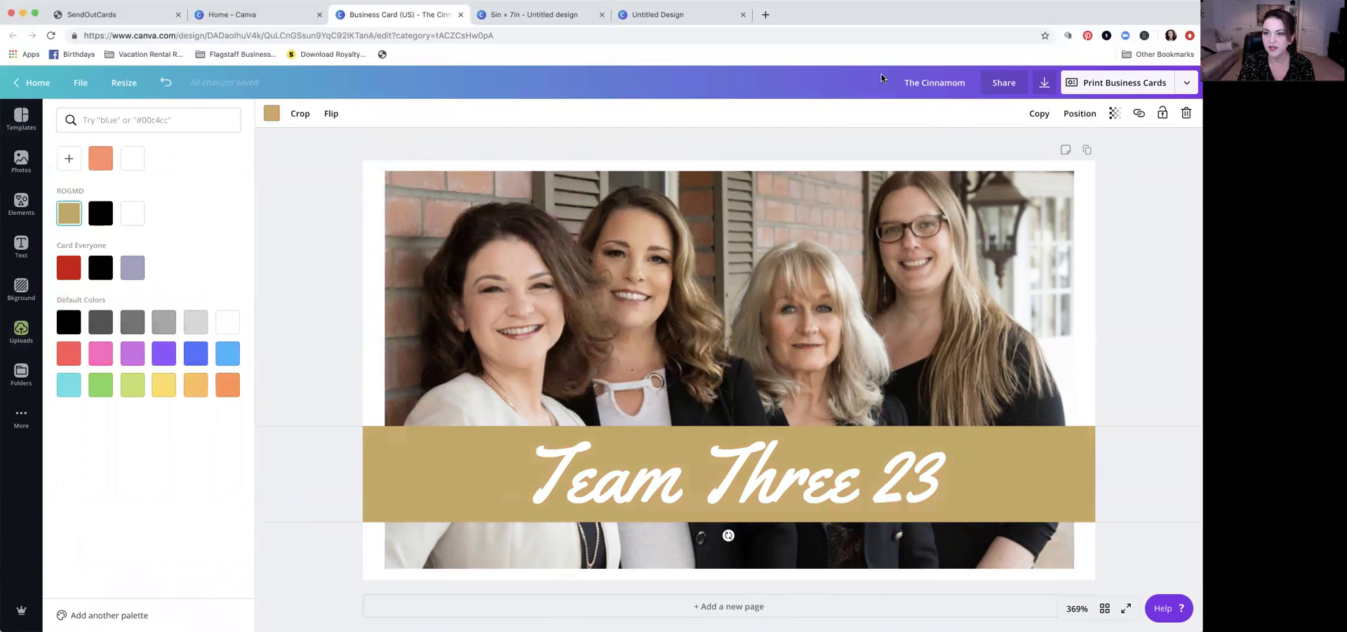
Step: Rename the design 'Team Three 23 background'
{"action": "left_click", "coordinate": [965, 79]}
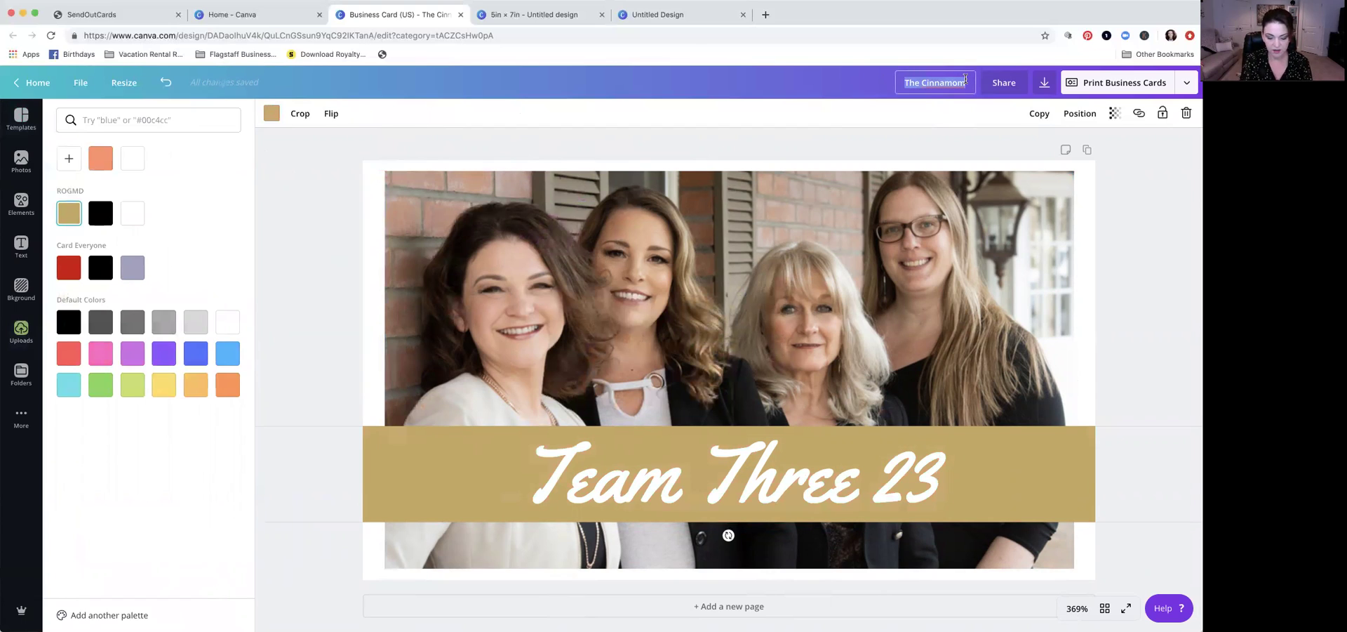
{"action": "type", "text": "Team Three "}
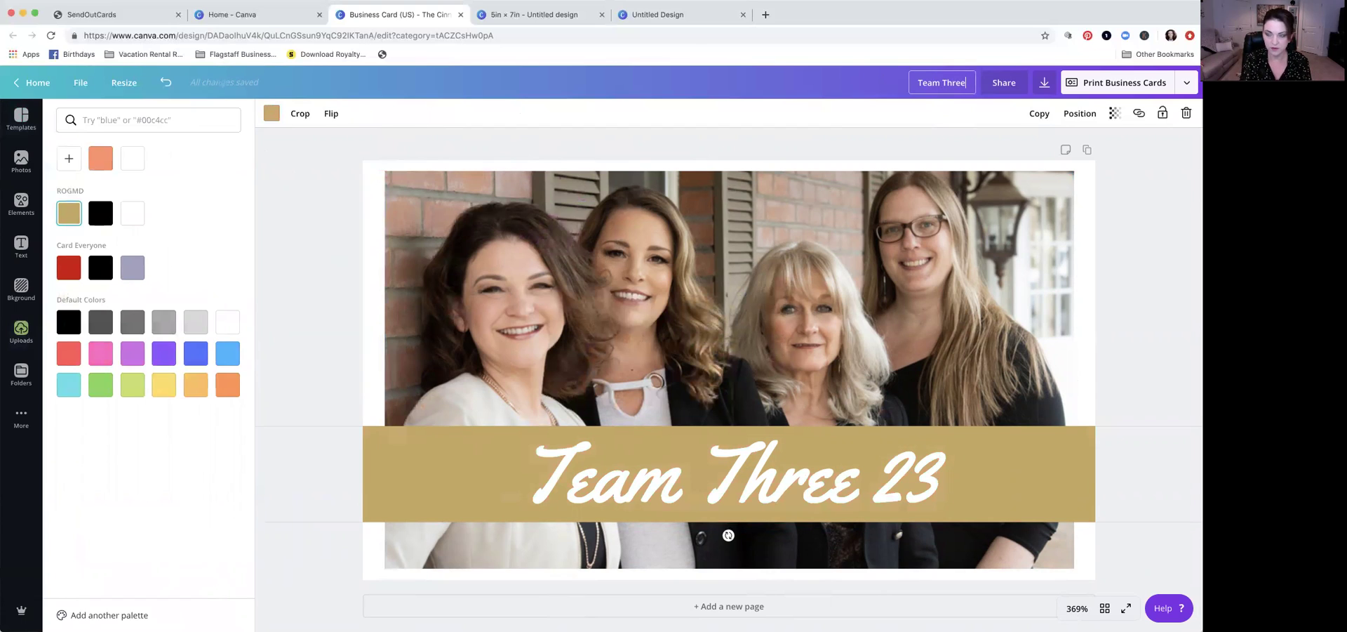
{"action": "type", "text": "23 backgr"}
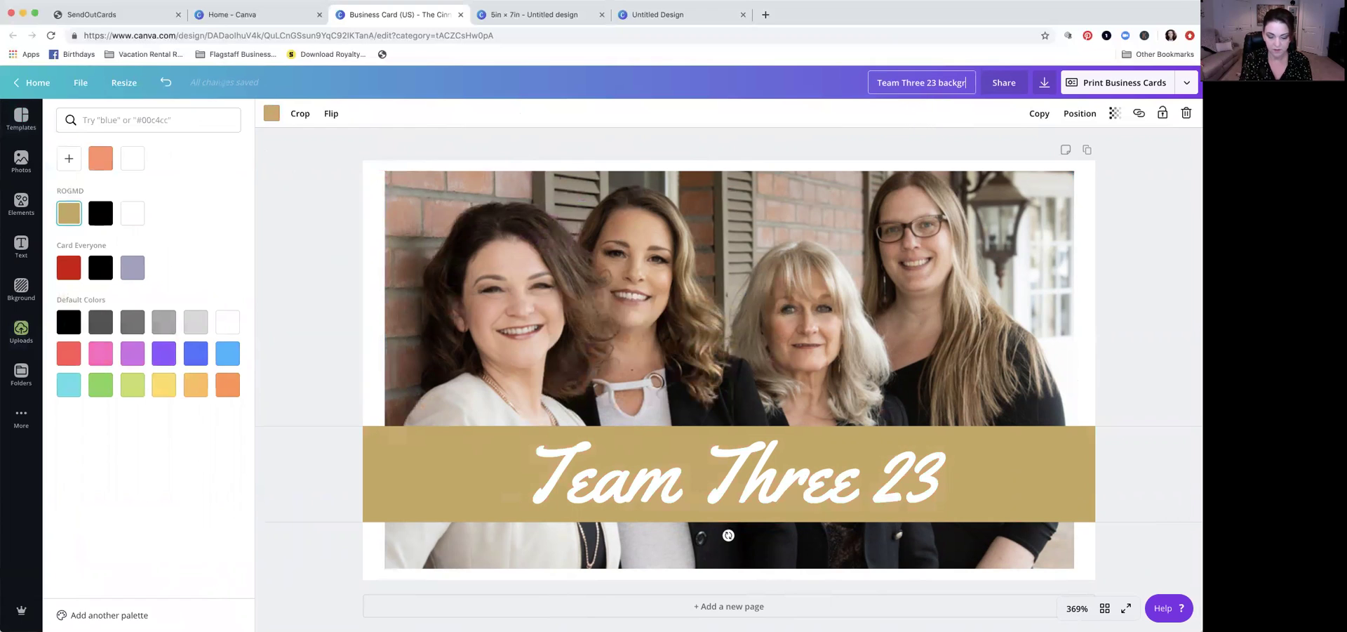
{"action": "type", "text": "ound"}
{"action": "key", "text": "Return"}
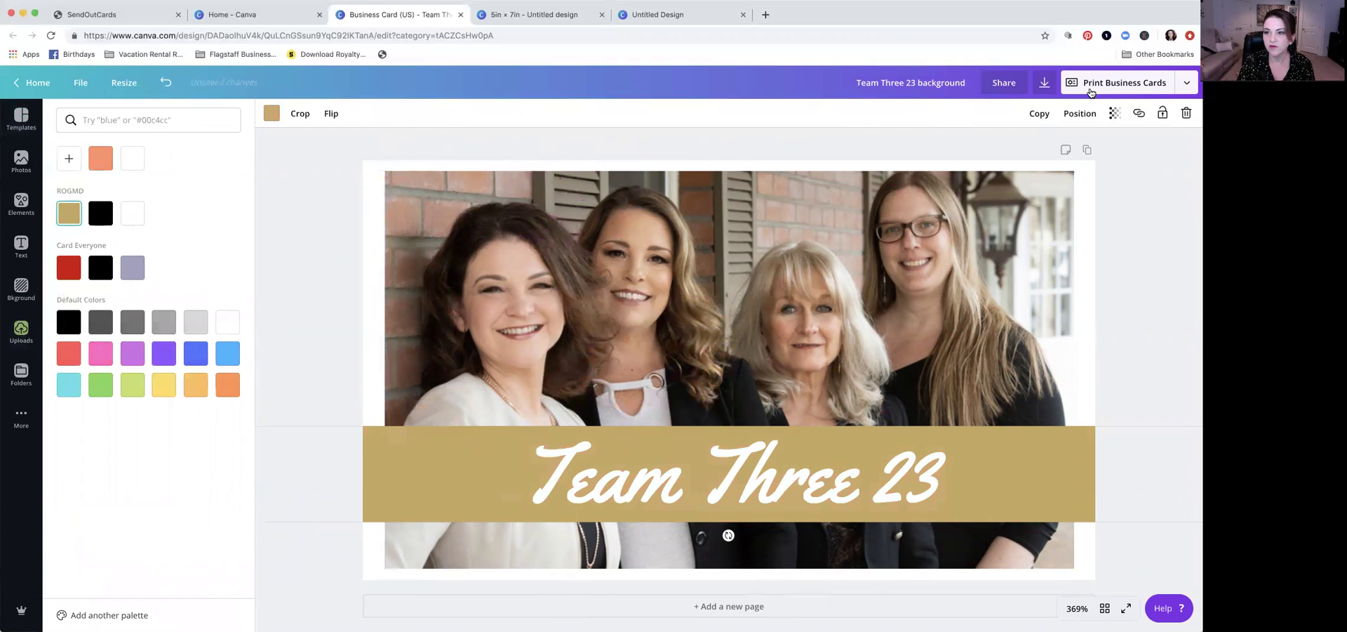
Step: Download the design with JPG as the file type
{"action": "left_click", "coordinate": [1044, 83]}
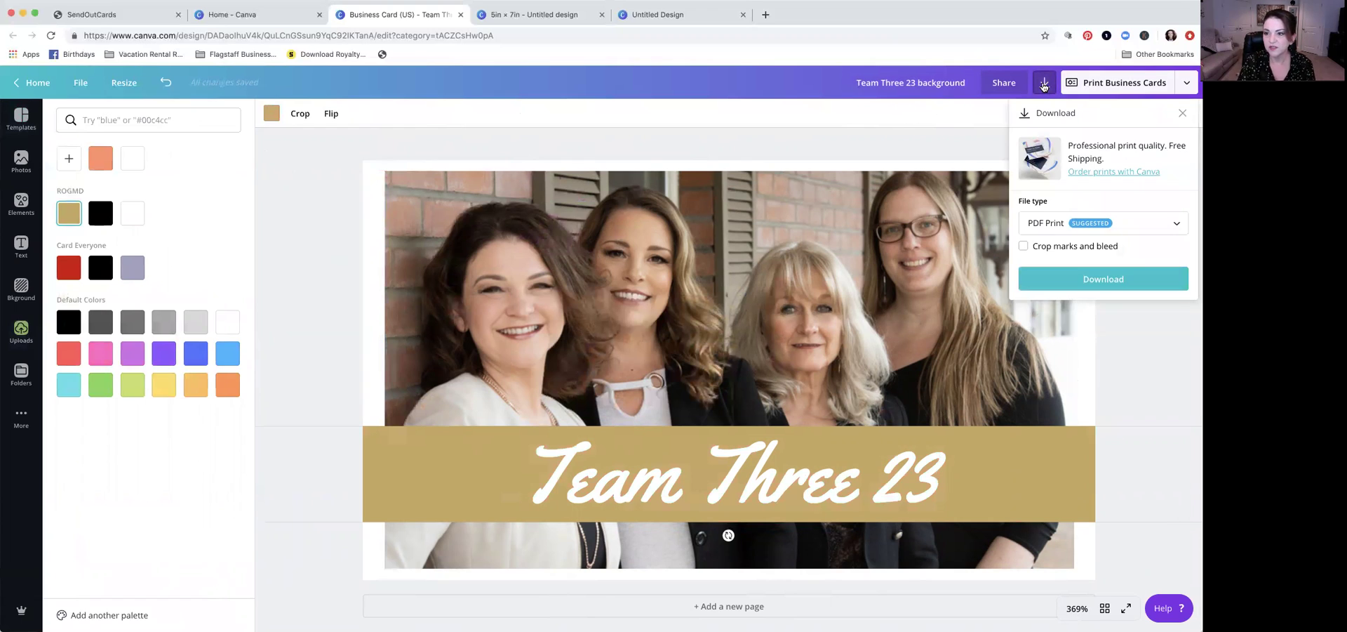
{"action": "left_click", "coordinate": [1125, 226]}
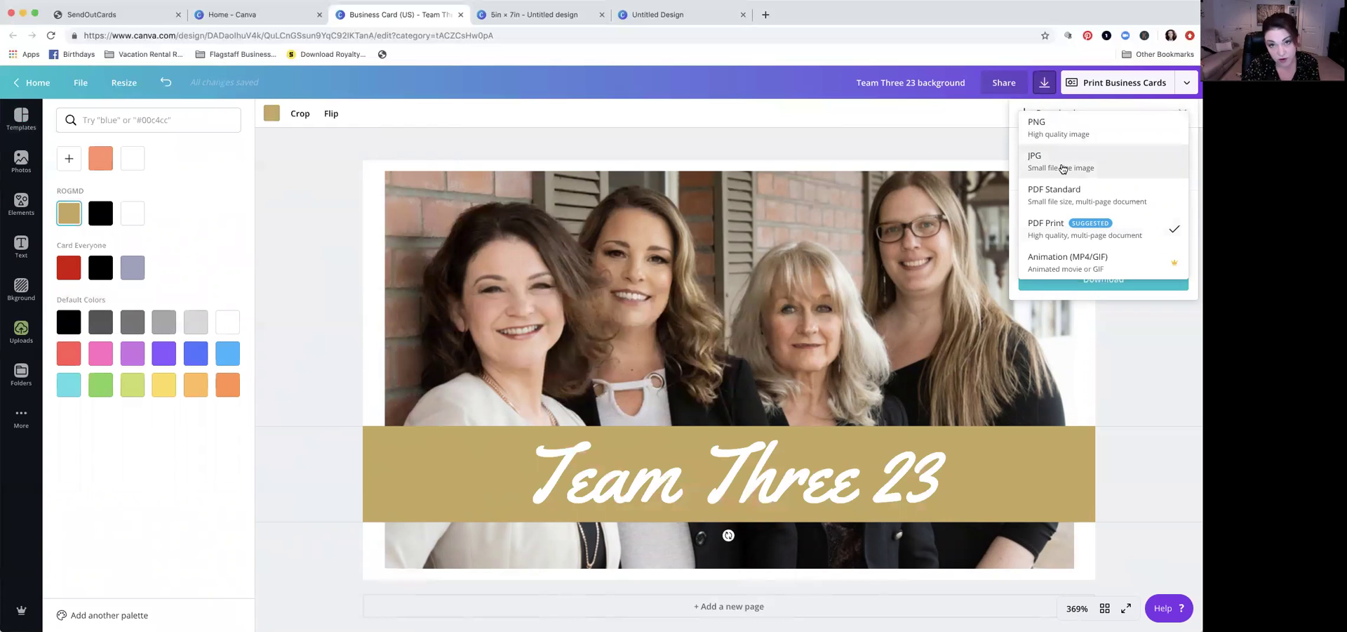
{"action": "left_click", "coordinate": [1064, 168]}
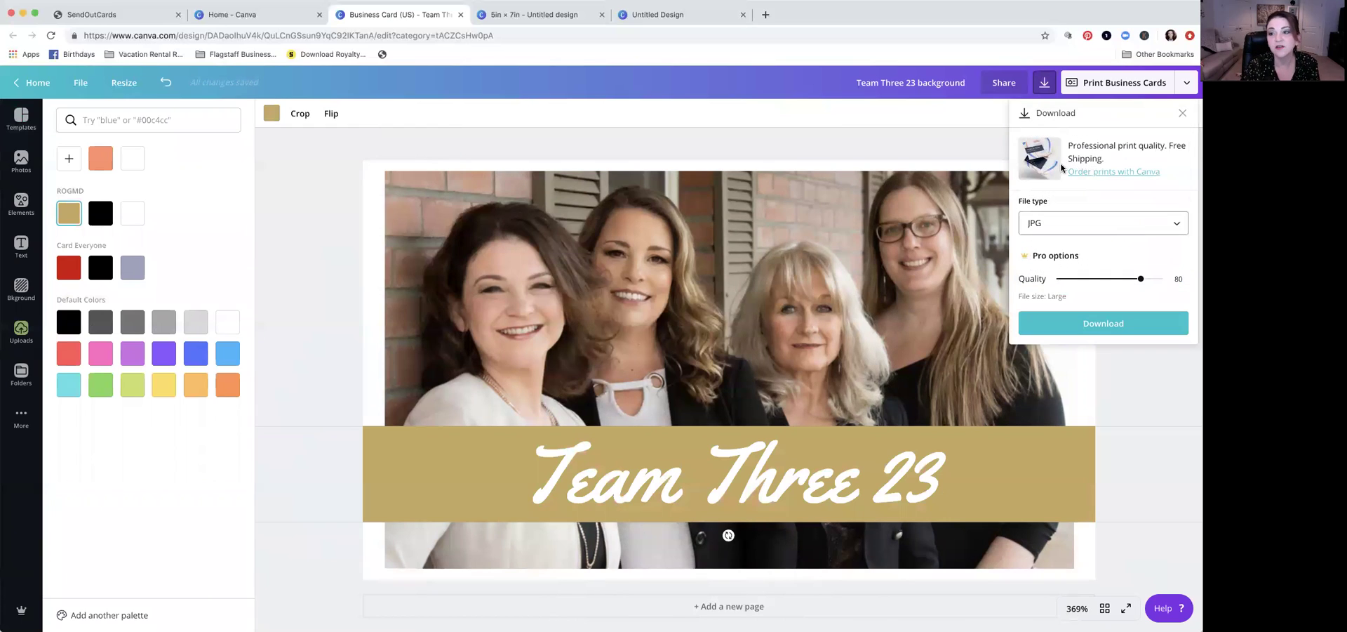
{"action": "left_click", "coordinate": [1113, 325]}
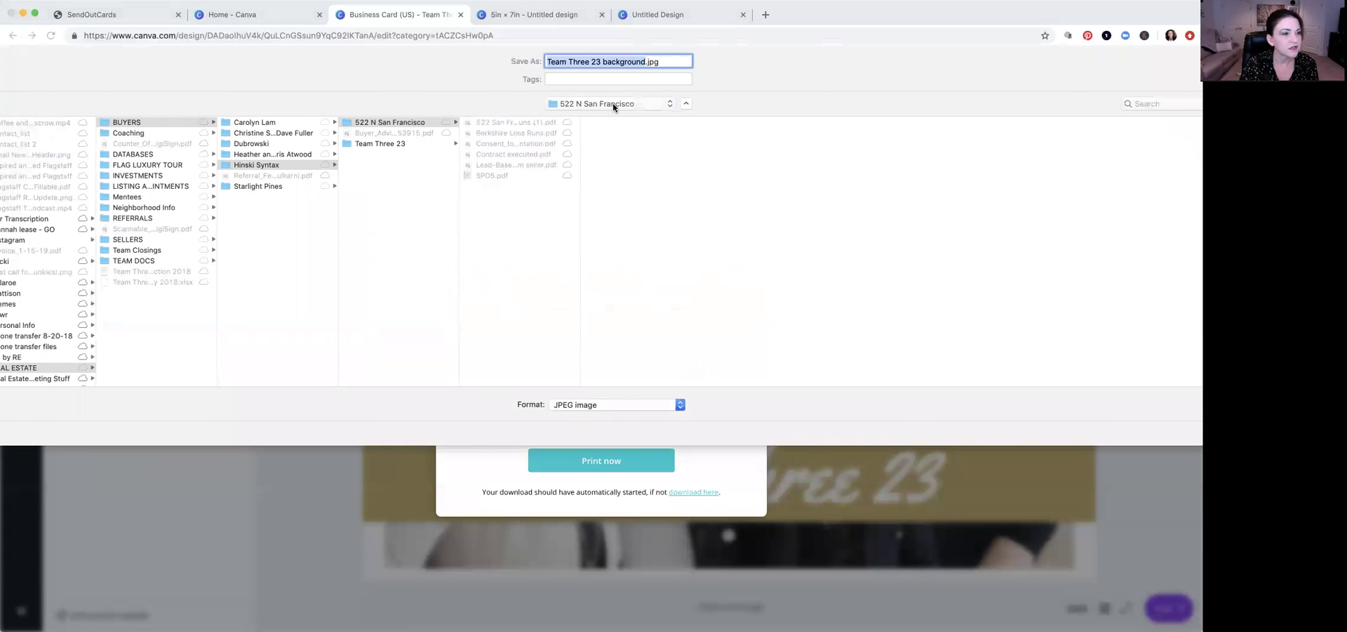
Step: Save the JPG into SOC Photos > Images for Webinars, then return to SendOutCards
{"action": "scroll", "coordinate": [12, 306], "scroll_direction": "up", "scroll_amount": 3}
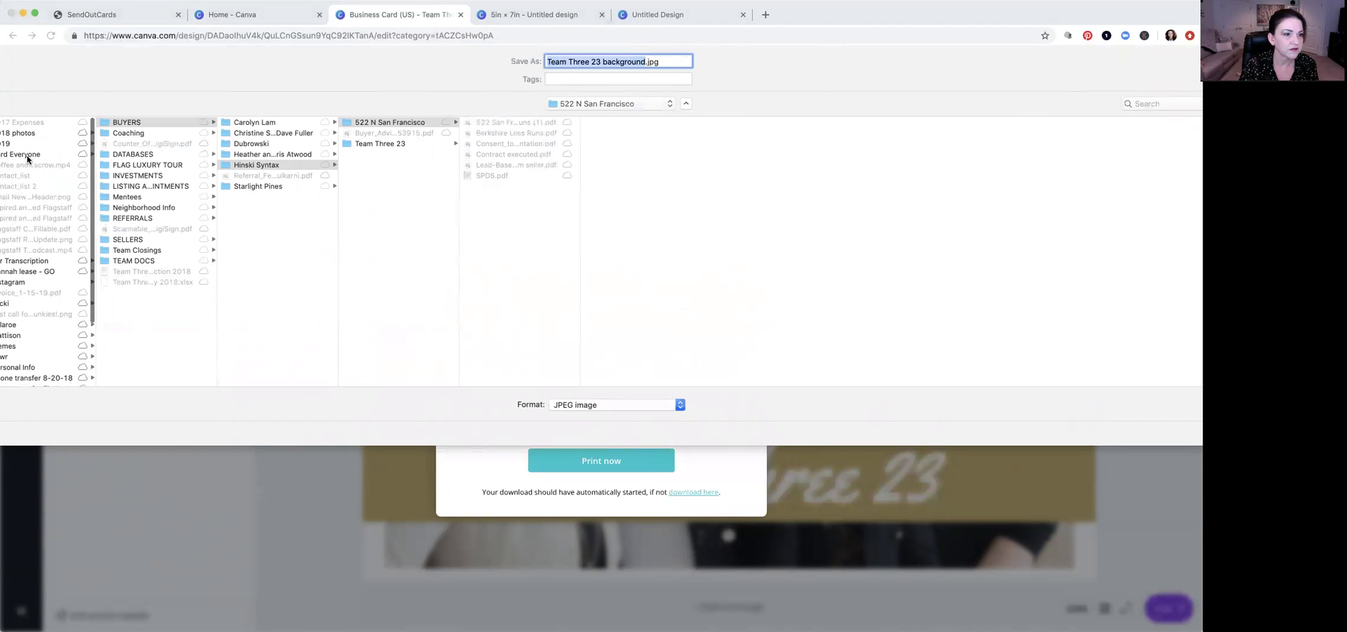
{"action": "left_click", "coordinate": [27, 156]}
{"action": "left_click", "coordinate": [135, 175]}
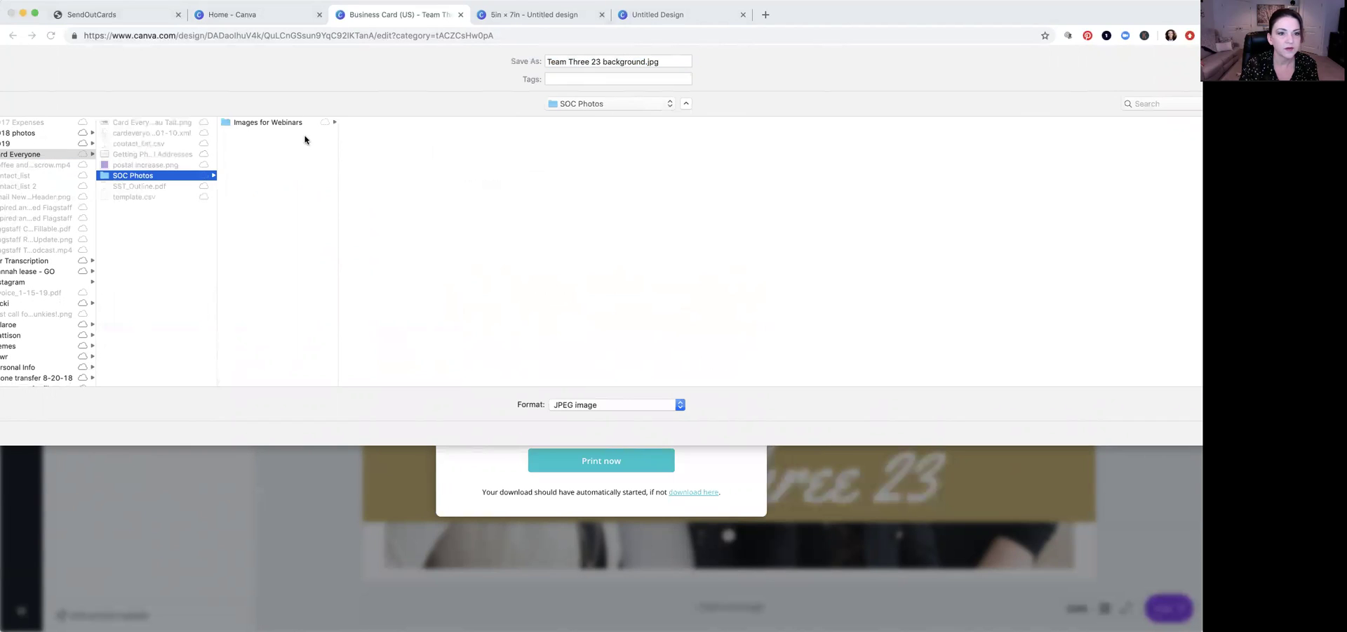
{"action": "left_click", "coordinate": [282, 125]}
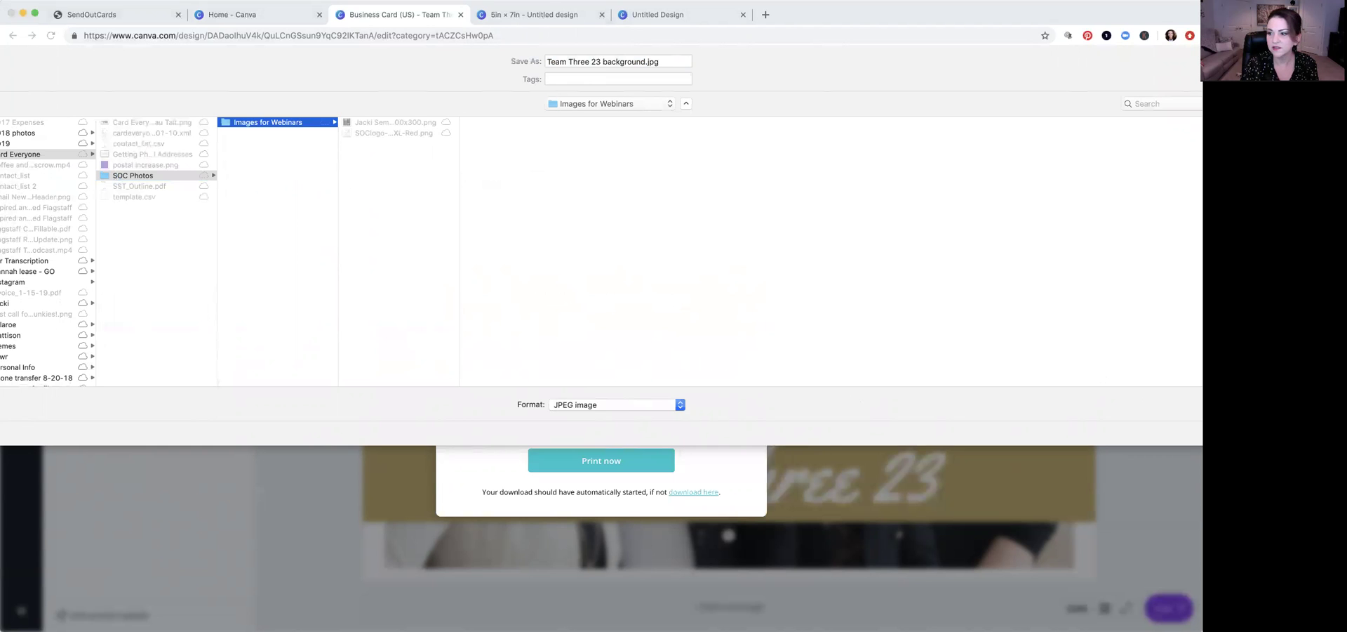
{"action": "key", "text": "Return"}
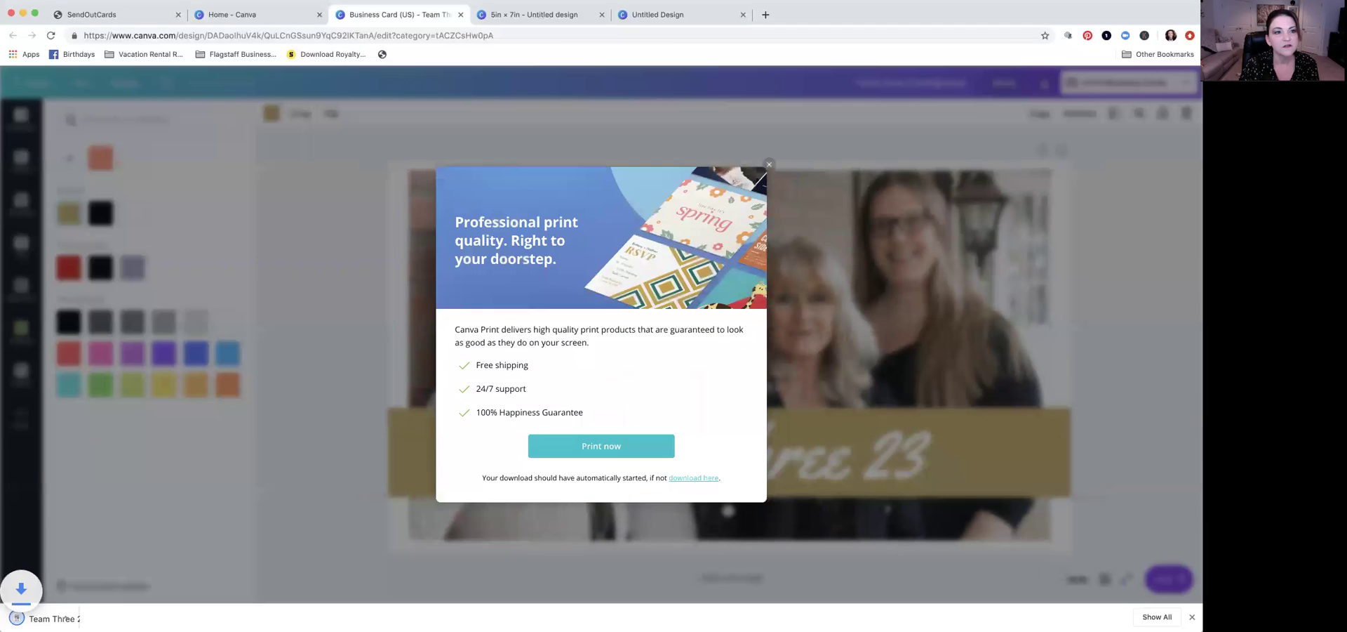
{"action": "left_click", "coordinate": [89, 16]}
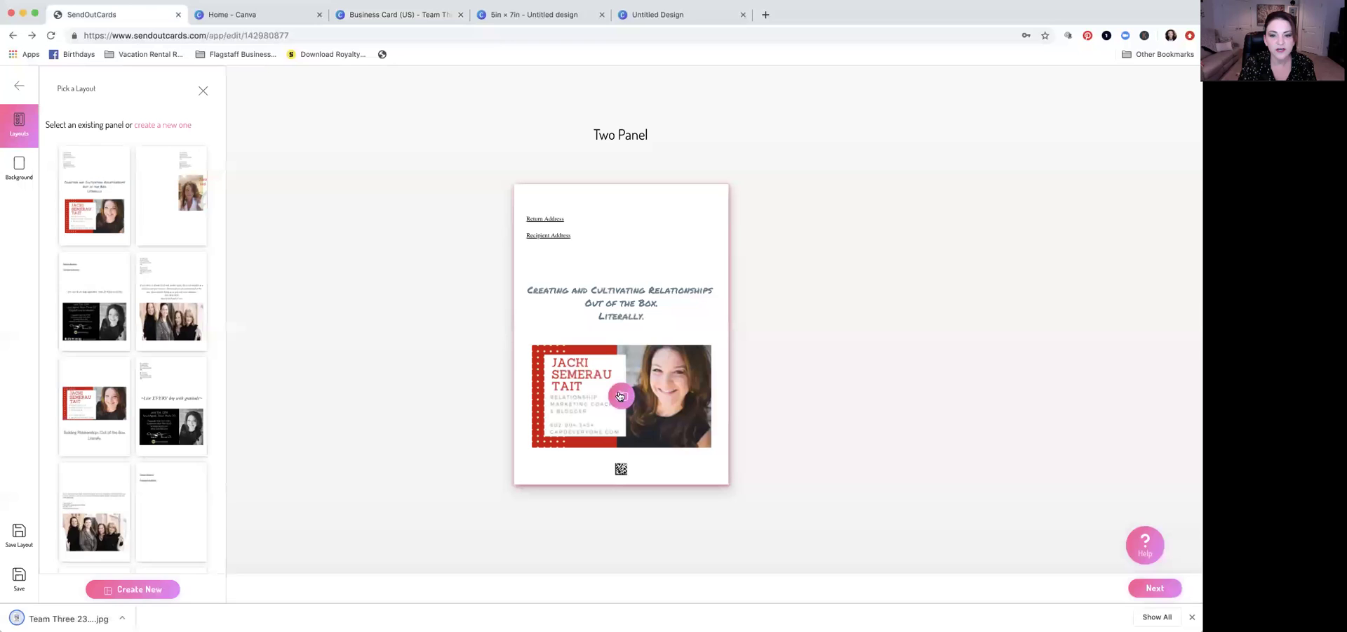
Step: Upload 'Team Three 23 background.jpg' as the back-panel card photo, then try leaving the editor
{"action": "left_click", "coordinate": [620, 396]}
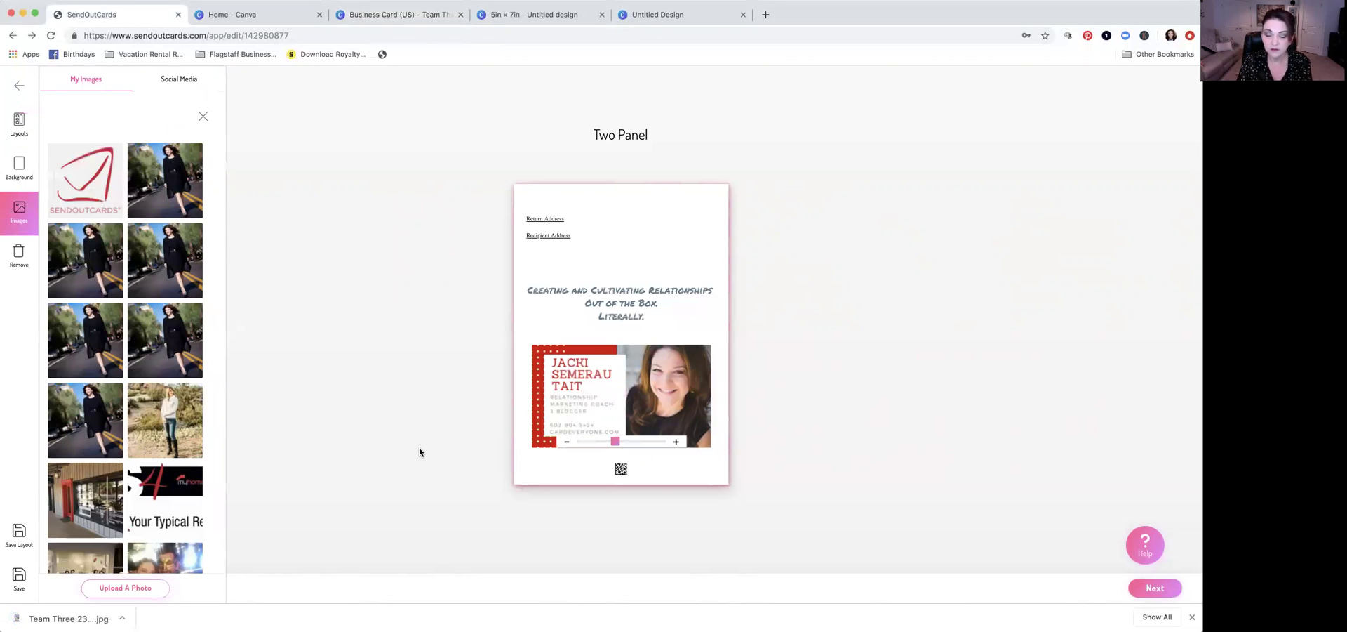
{"action": "left_click", "coordinate": [118, 593]}
{"action": "left_click", "coordinate": [494, 95]}
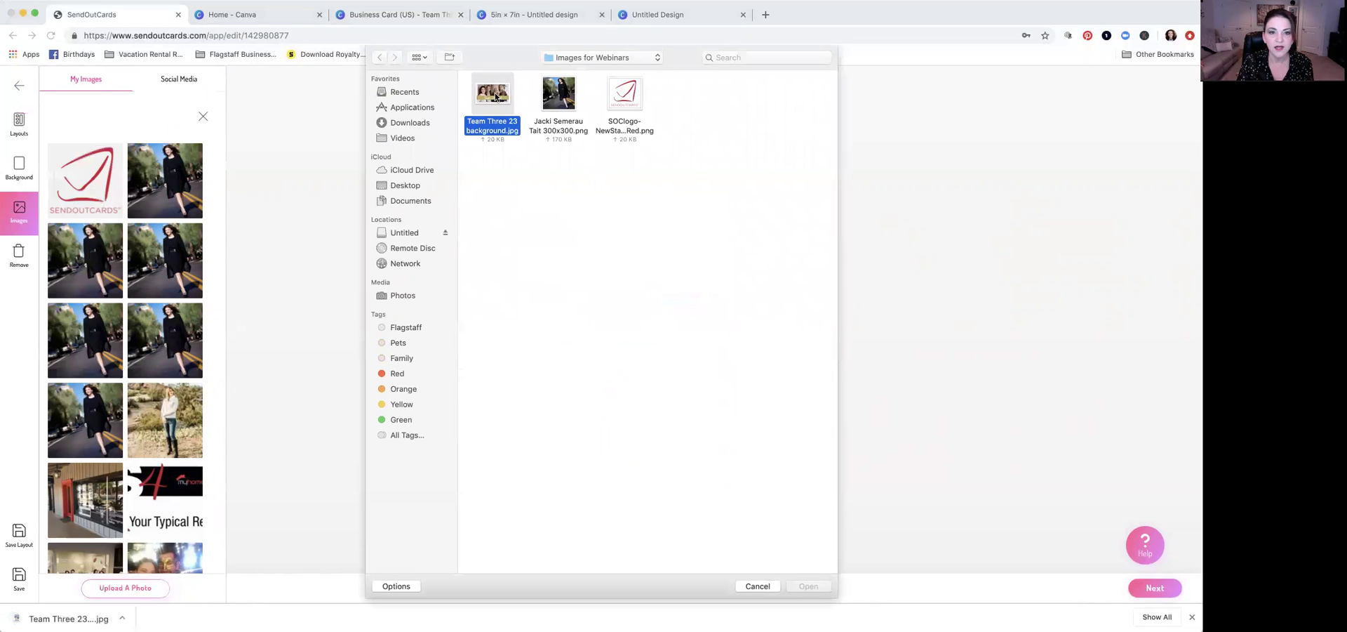
{"action": "double_click", "coordinate": [495, 96]}
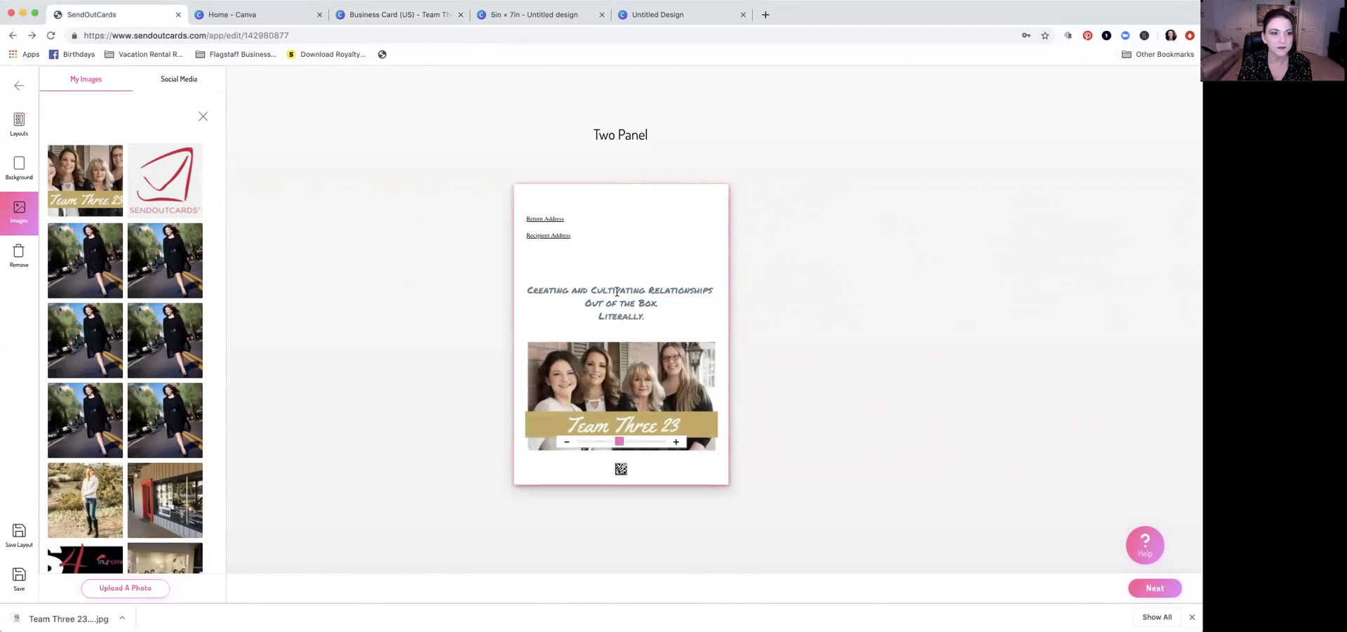
{"action": "left_click", "coordinate": [17, 88]}
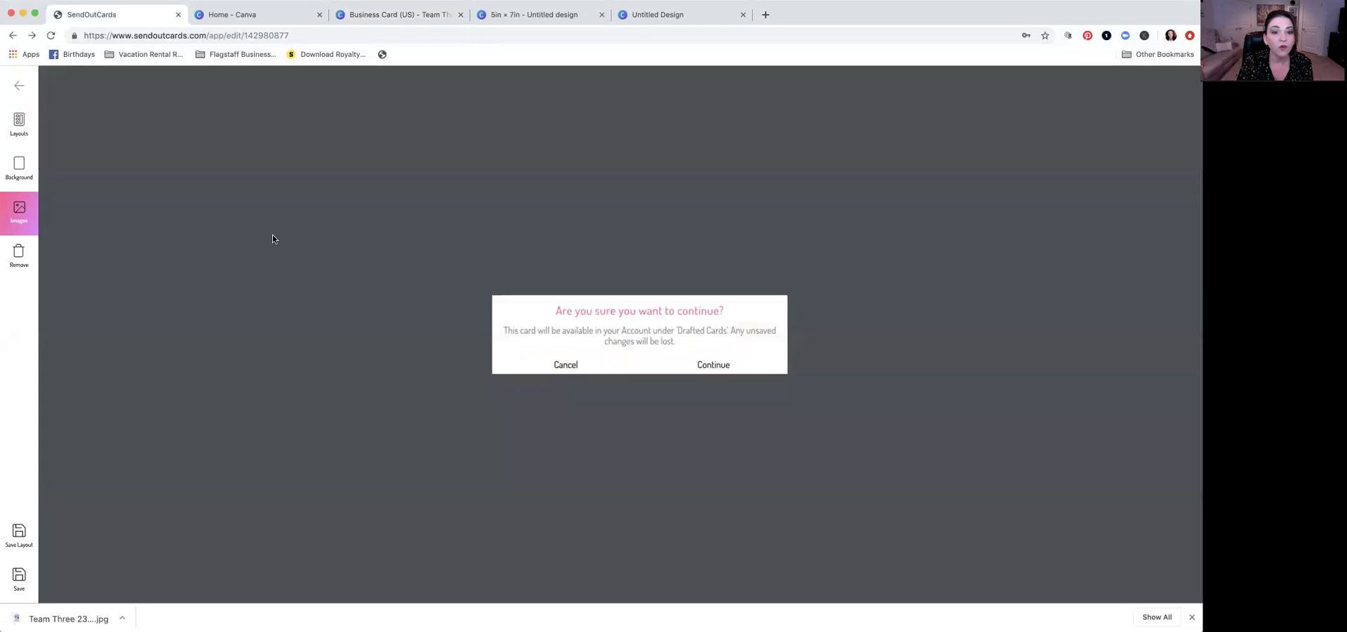
Step: Cancel the leave warning, view the layouts, and select the slogan headline to show its text styles
{"action": "left_click", "coordinate": [564, 365]}
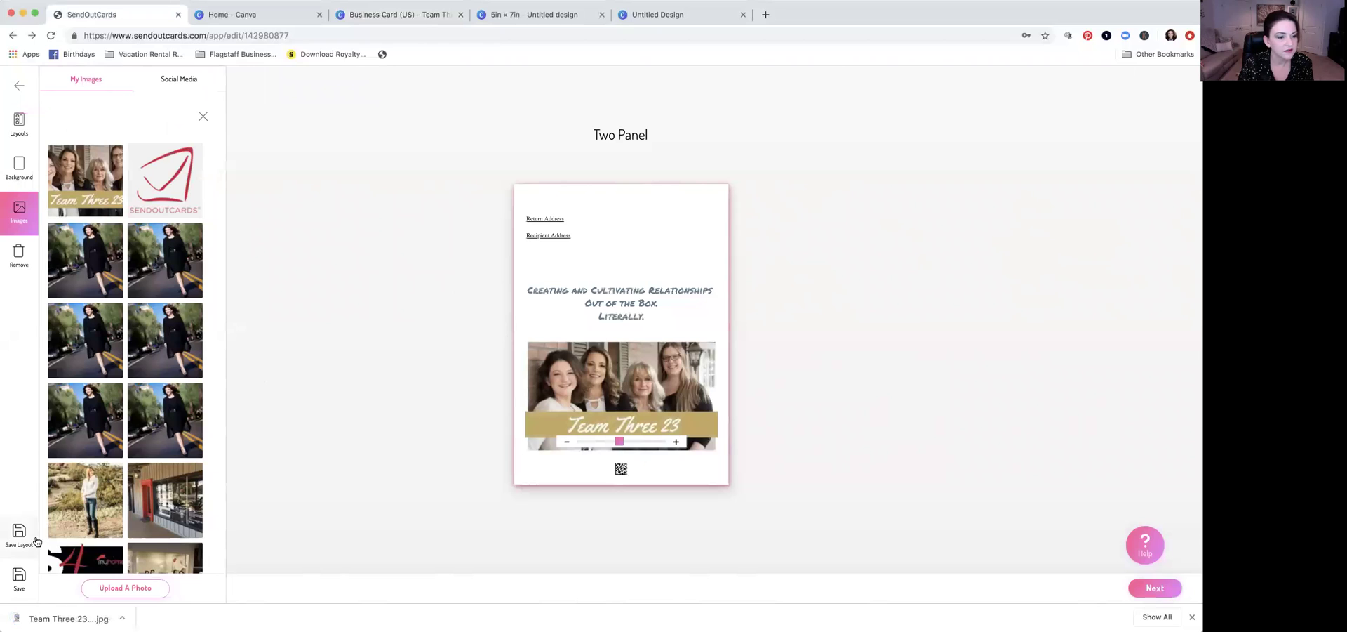
{"action": "left_click", "coordinate": [18, 123]}
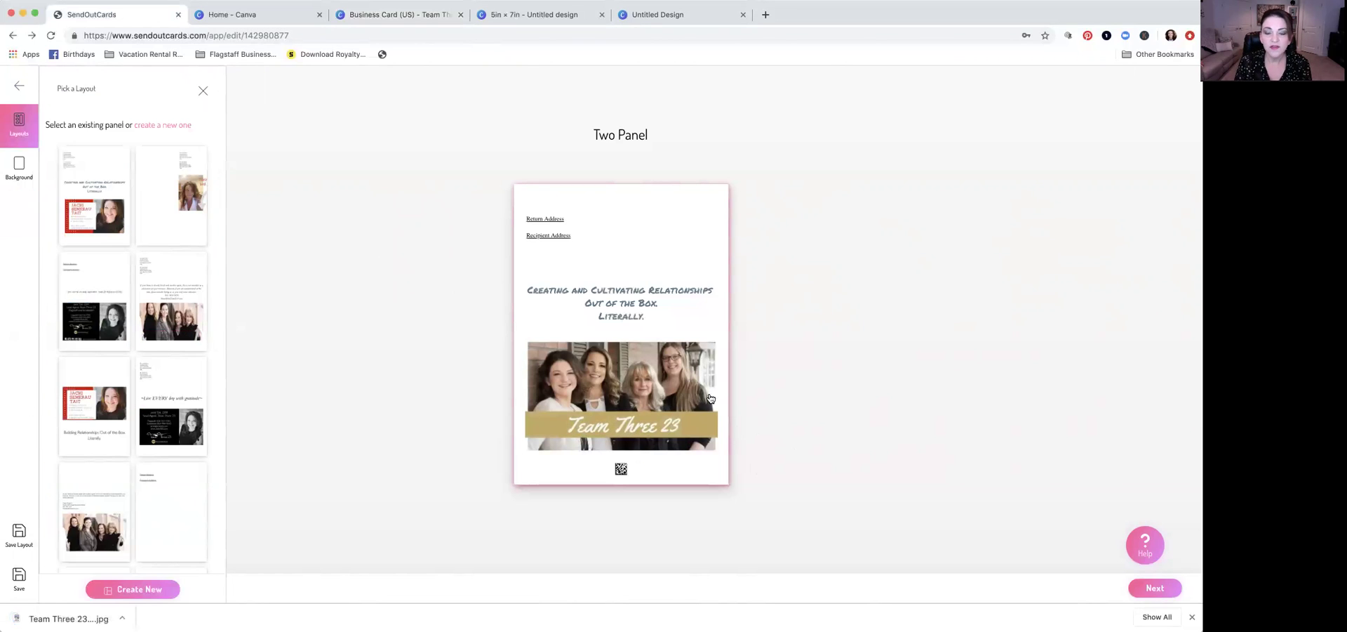
{"action": "left_click", "coordinate": [611, 291]}
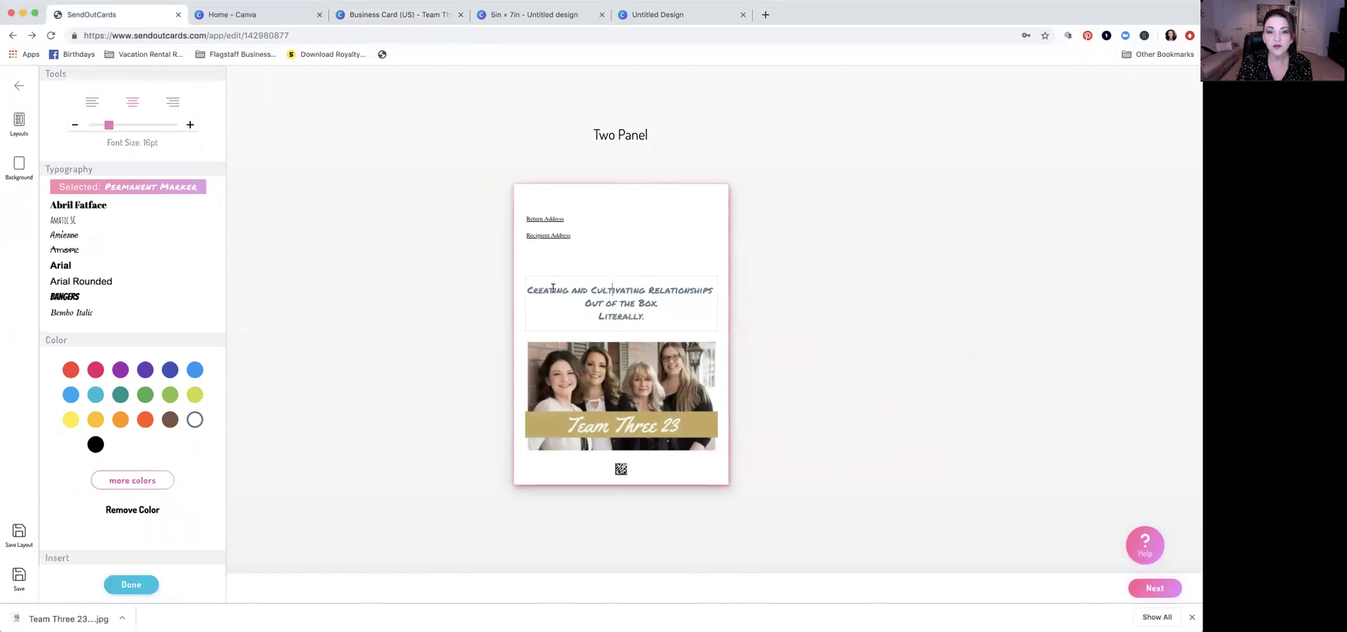
{"action": "left_click_drag", "start_coordinate": [531, 289], "coordinate": [705, 318]}
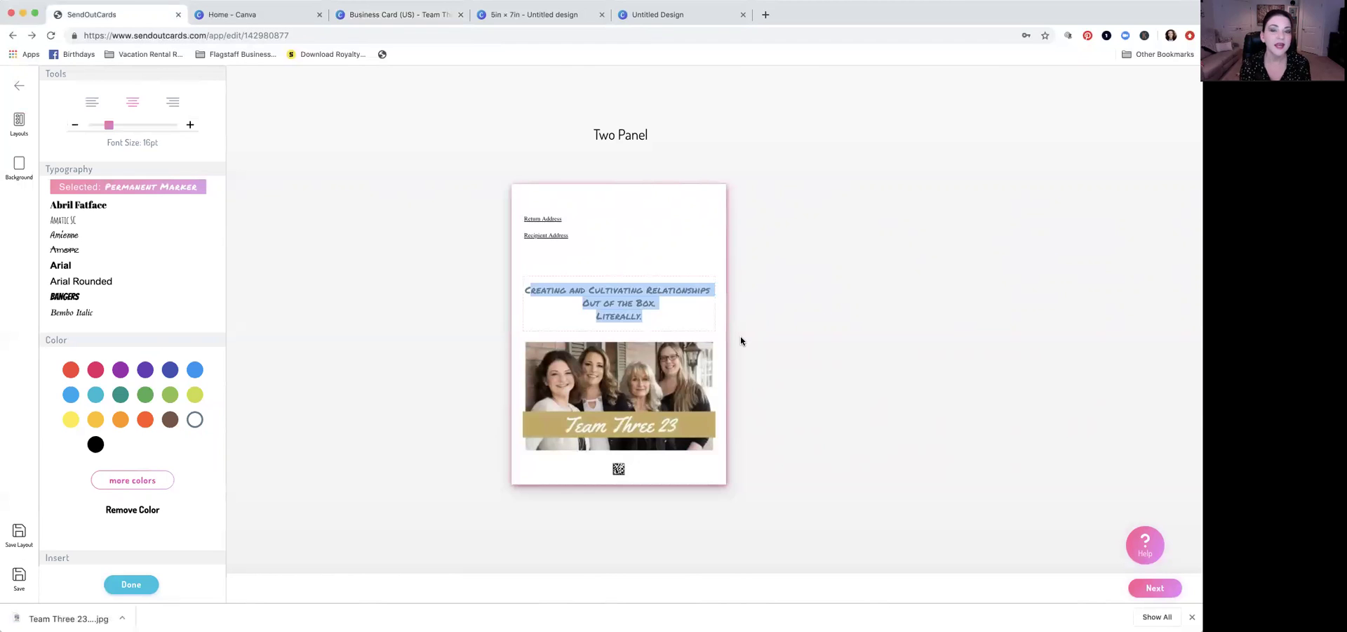
{"action": "left_click", "coordinate": [568, 299]}
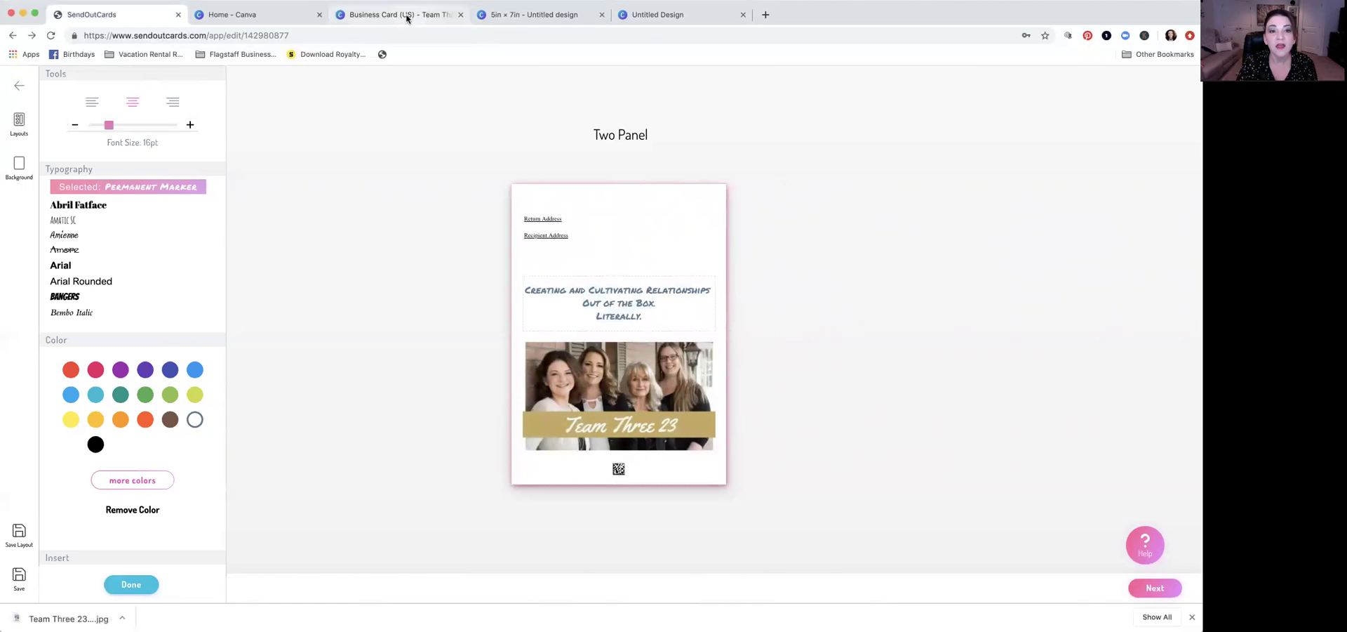
Step: Apply the blank full-image back-panel layout, then return to the Canva business card
{"action": "left_click", "coordinate": [19, 124]}
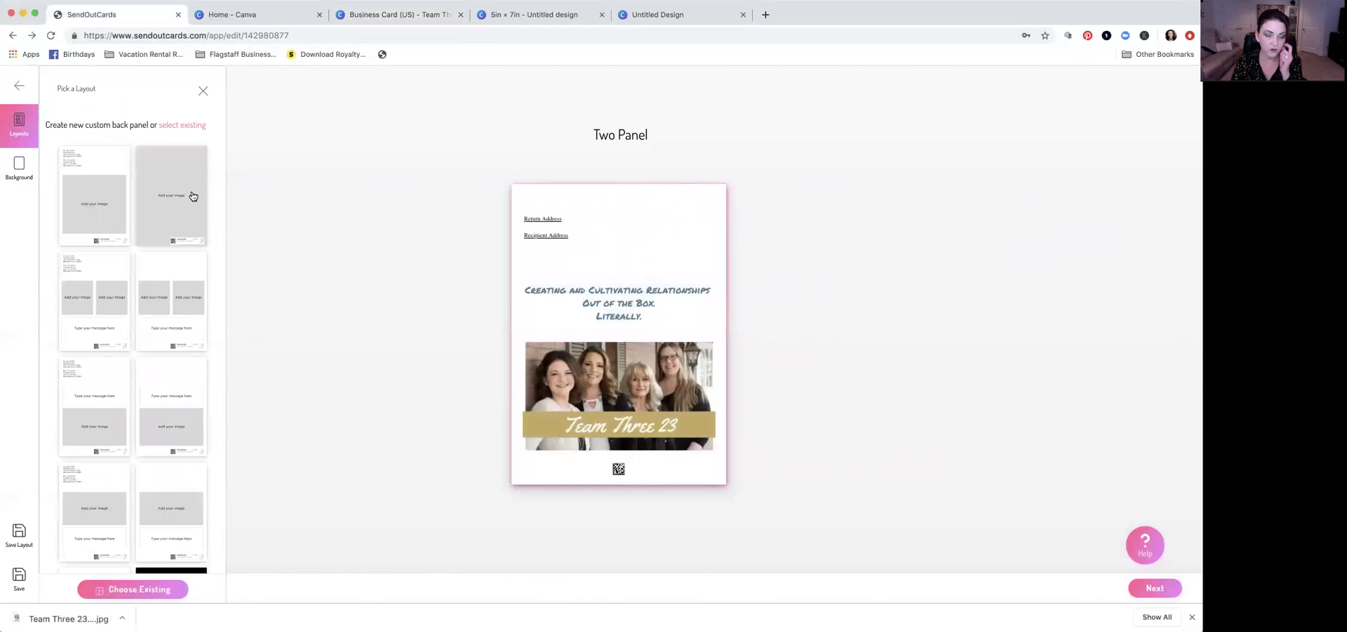
{"action": "left_click", "coordinate": [193, 196]}
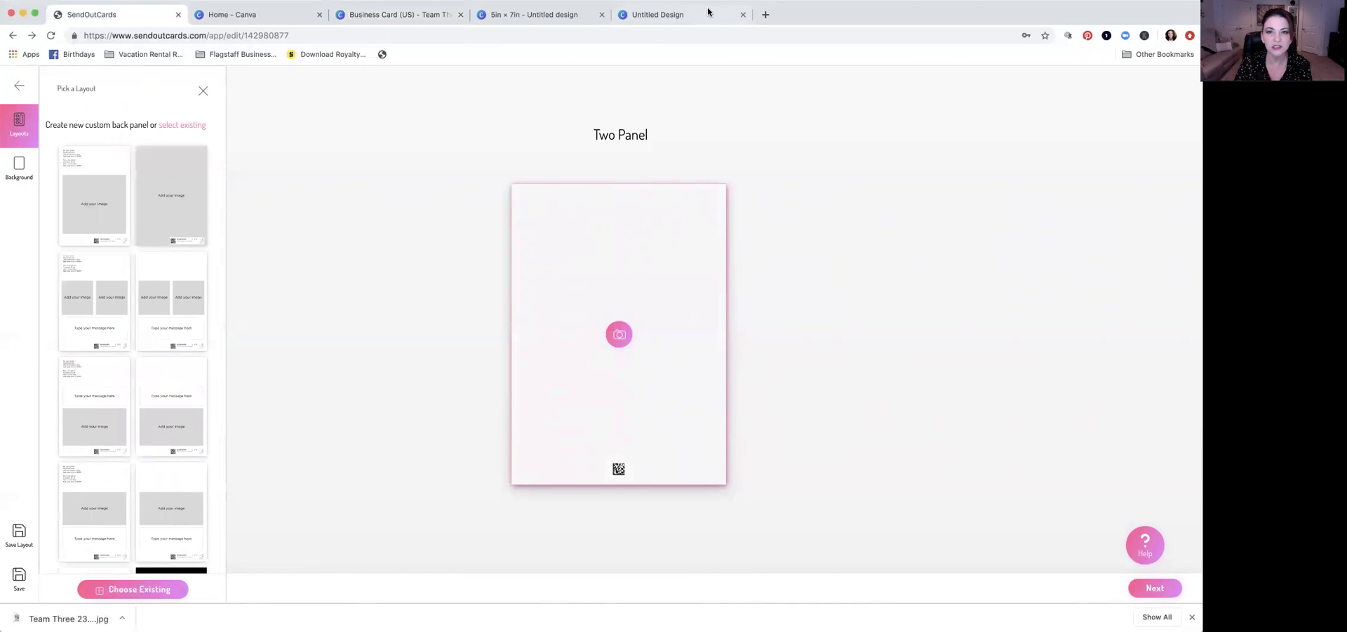
{"action": "left_click", "coordinate": [428, 15]}
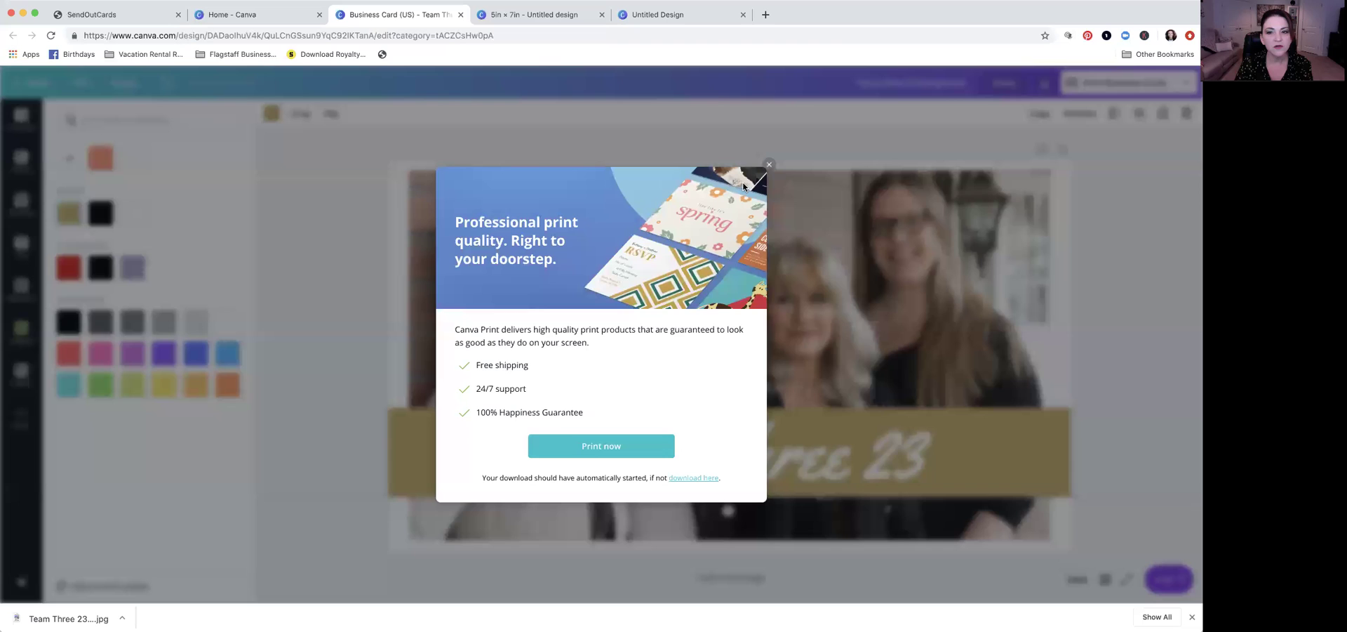
Step: Dismiss the Canva Print offer and start a new blank 'Card 7×5 in' design from Home
{"action": "left_click", "coordinate": [772, 164]}
{"action": "left_click", "coordinate": [517, 16]}
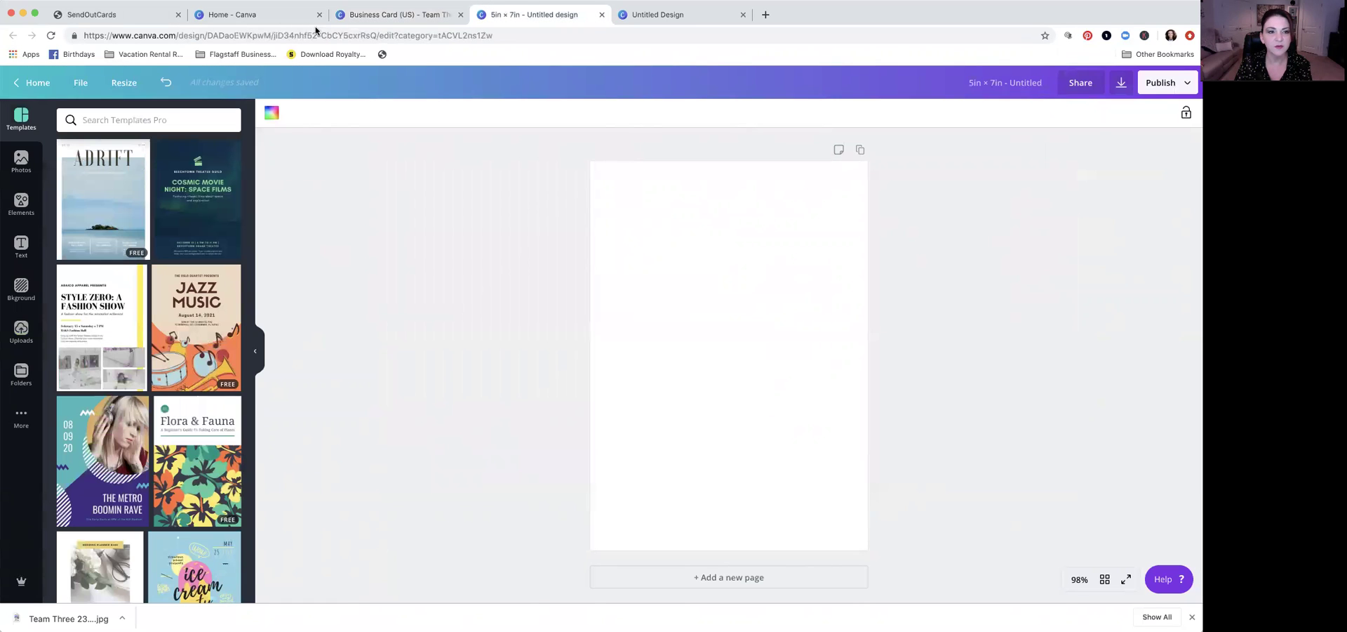
{"action": "left_click", "coordinate": [274, 15]}
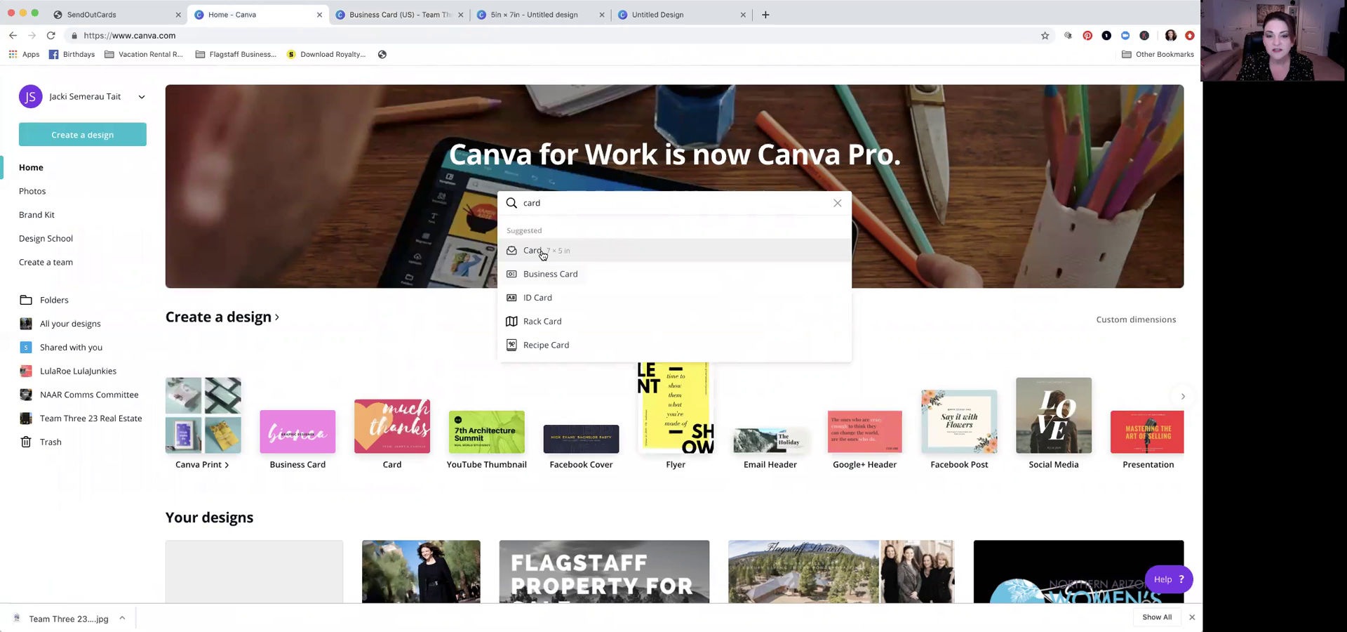
{"action": "left_click", "coordinate": [559, 254]}
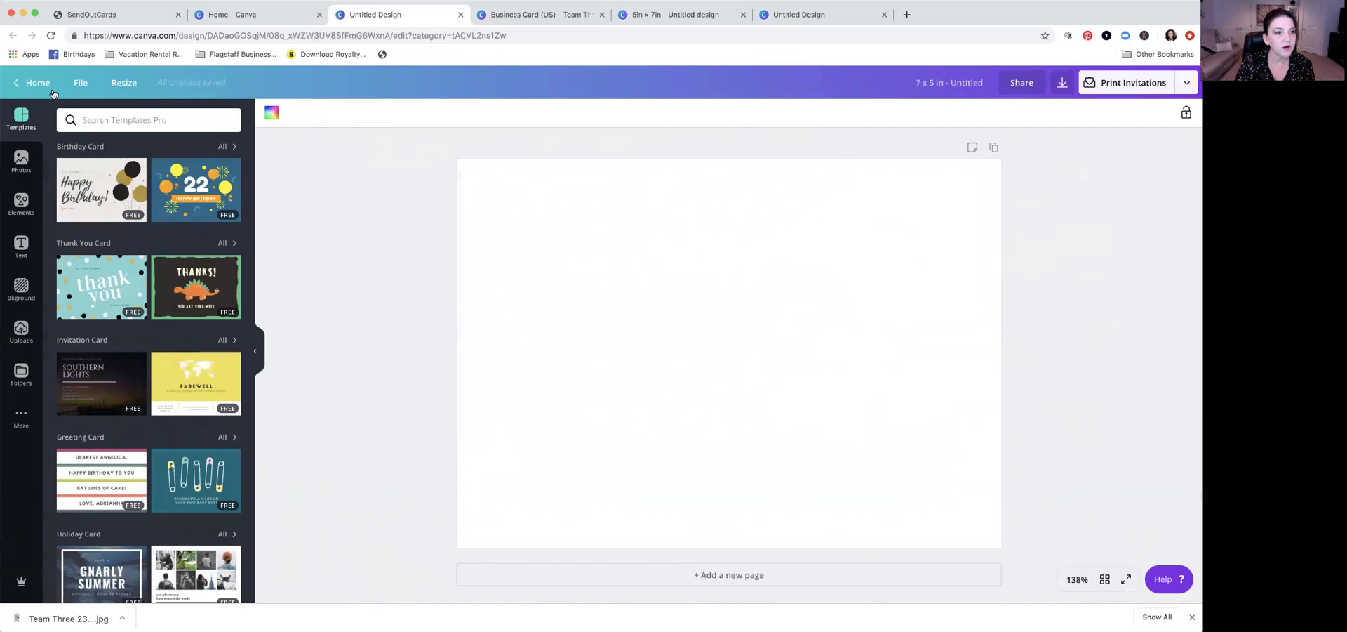
Step: Resize the blank card to custom dimensions of 5 × 7 in
{"action": "left_click", "coordinate": [130, 84]}
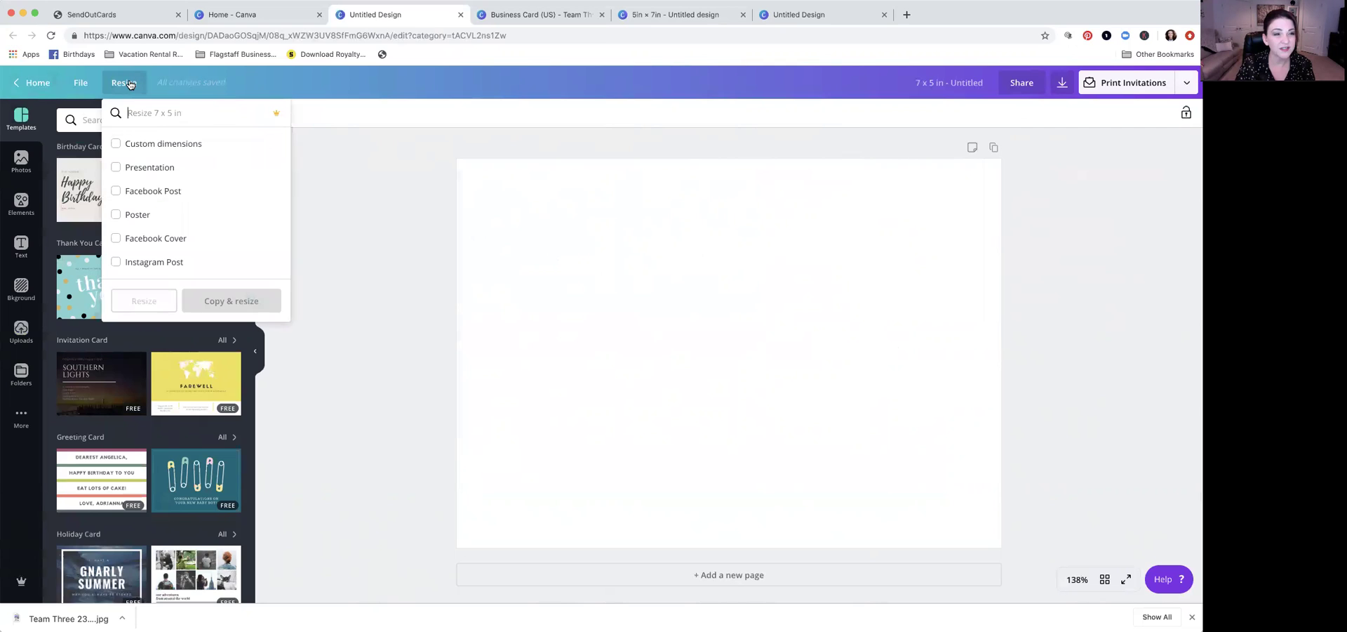
{"action": "left_click", "coordinate": [166, 148]}
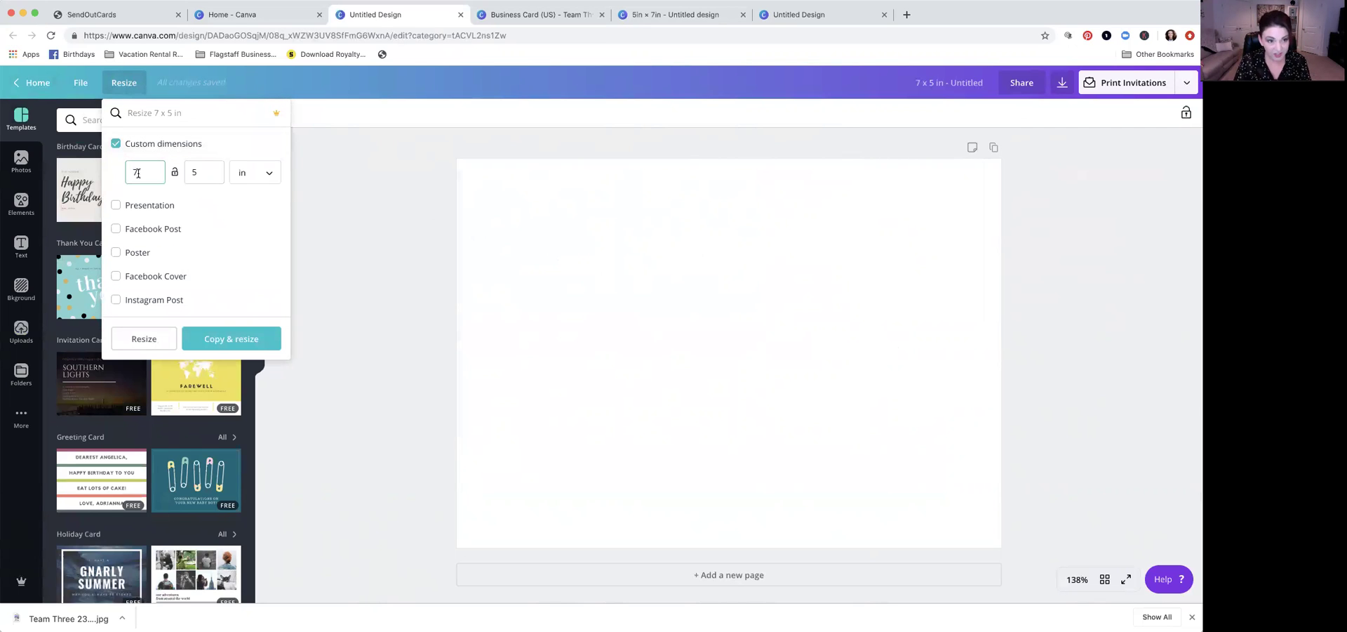
{"action": "type", "text": "5"}
{"action": "key", "text": "Tab"}
{"action": "type", "text": "7"}
{"action": "left_click", "coordinate": [144, 339]}
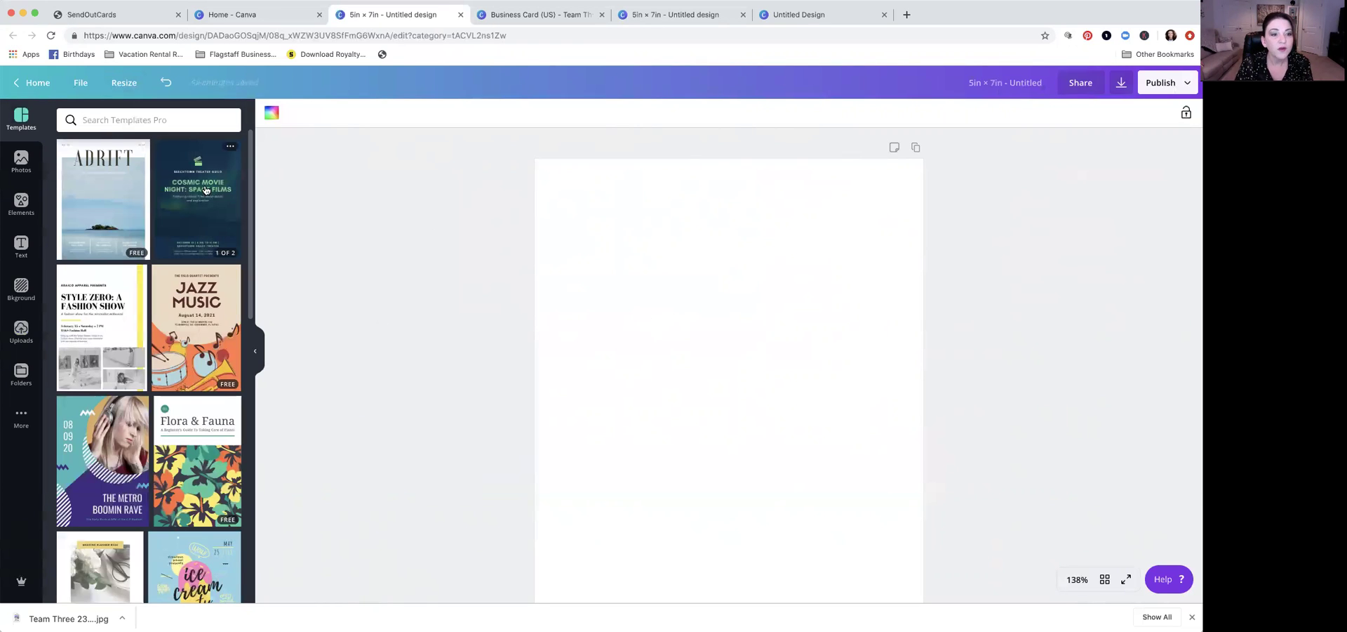
Step: Apply the first page of the Blue Purple Funky Dots Party template and adjust the headphone photo crop
{"action": "scroll", "coordinate": [201, 487], "scroll_direction": "down", "scroll_amount": 1}
{"action": "scroll", "coordinate": [201, 487], "scroll_direction": "down", "scroll_amount": 3}
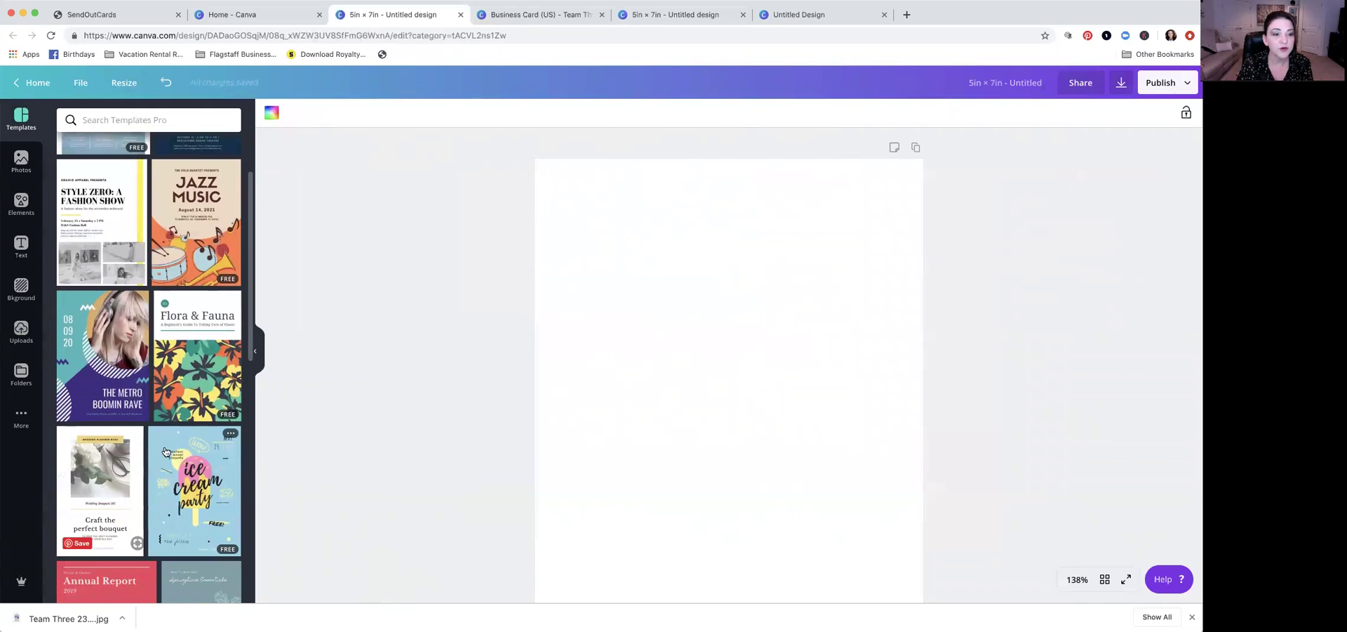
{"action": "left_click", "coordinate": [102, 358]}
{"action": "left_click", "coordinate": [102, 238]}
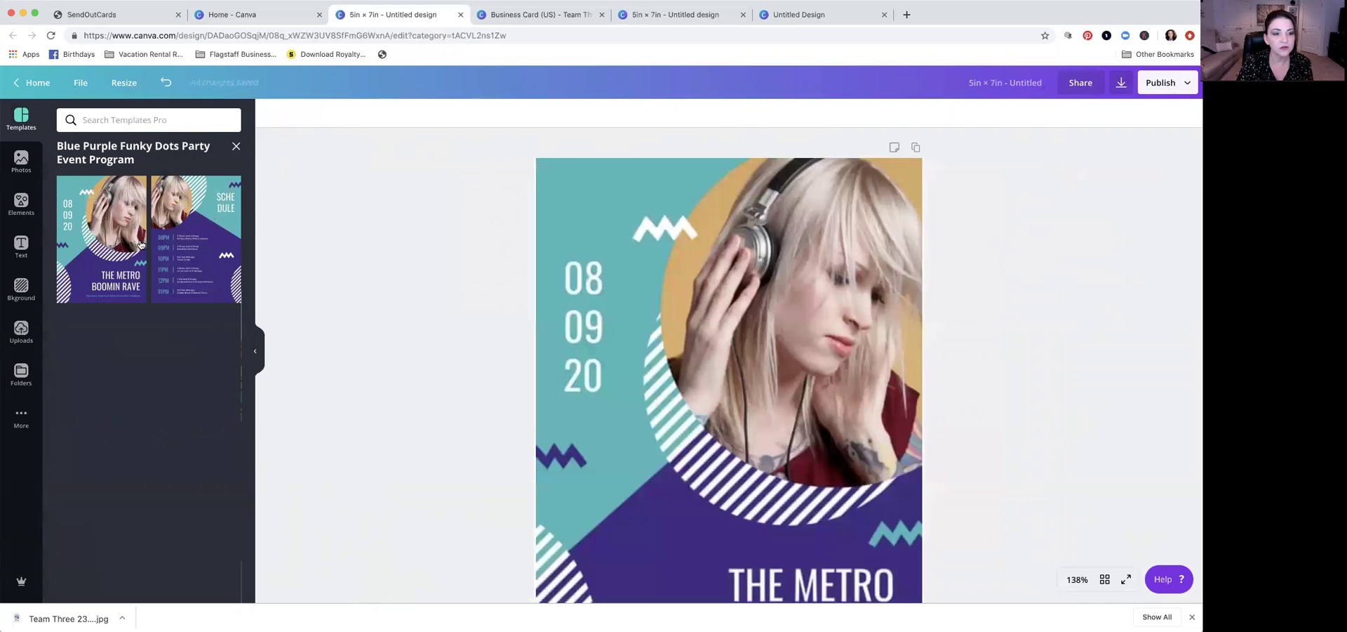
{"action": "double_click", "coordinate": [810, 298]}
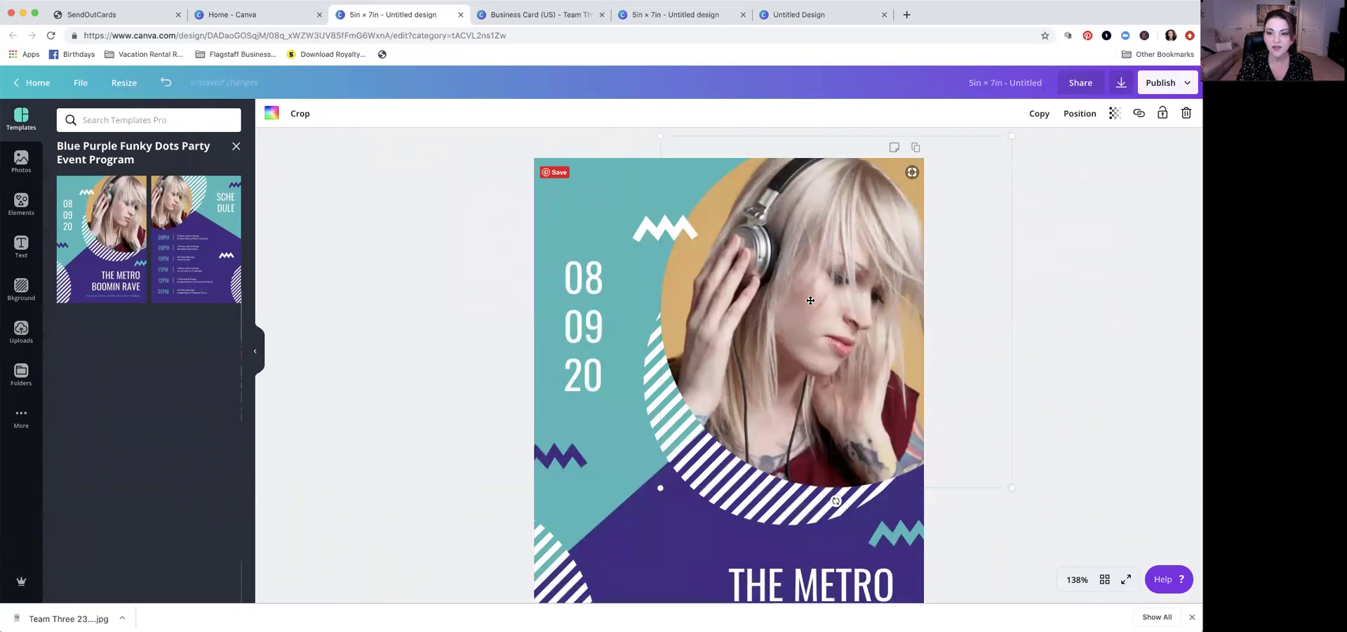
{"action": "left_click", "coordinate": [325, 283]}
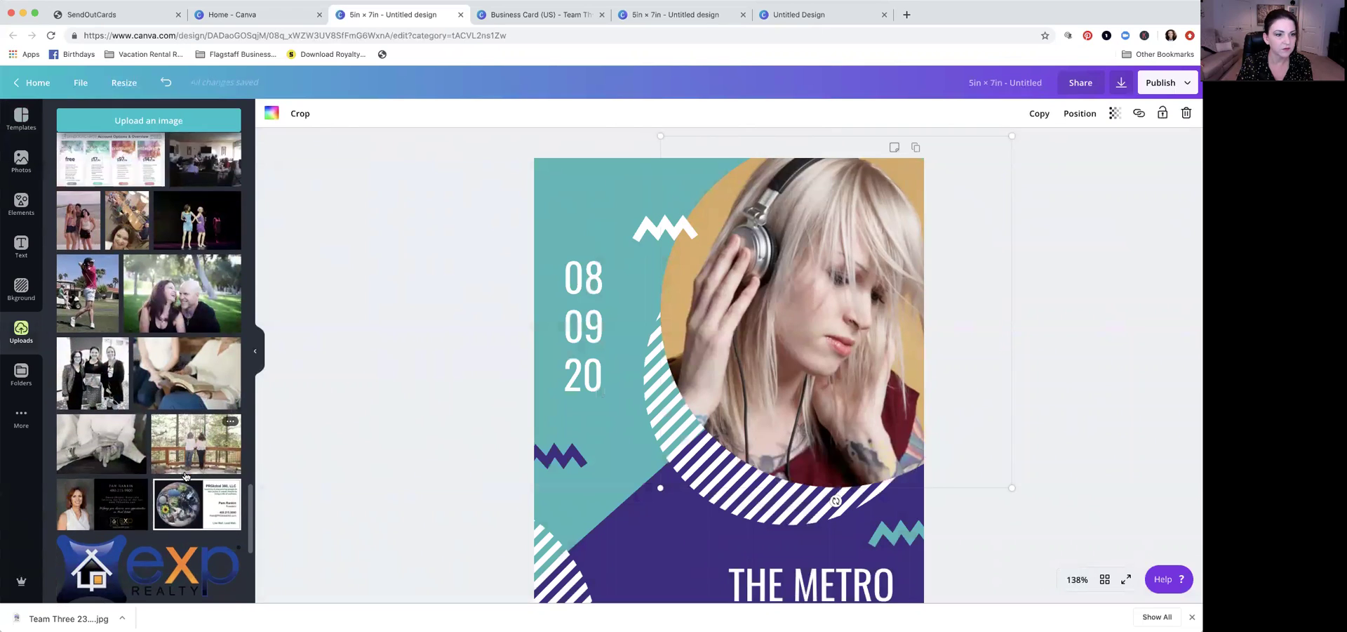
Step: Drag the black-and-white woman's portrait from Uploads into the circle frame
{"action": "scroll", "coordinate": [185, 476], "scroll_direction": "down", "scroll_amount": 10}
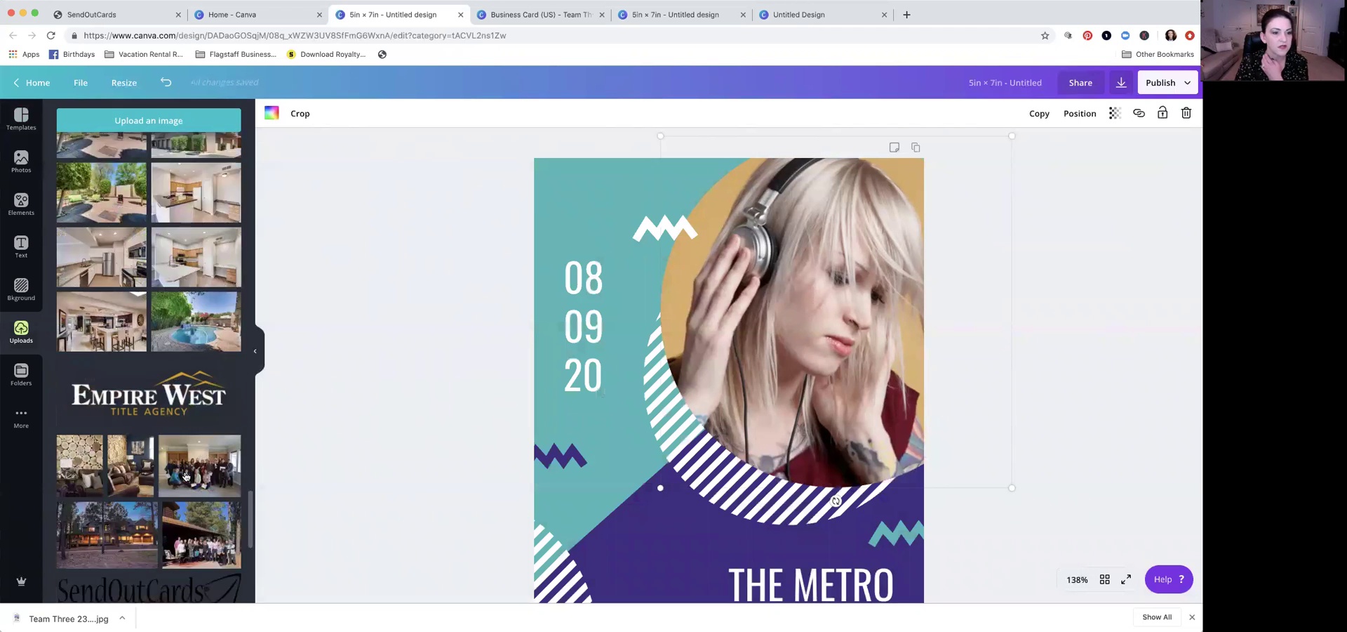
{"action": "scroll", "coordinate": [186, 477], "scroll_direction": "down", "scroll_amount": 10}
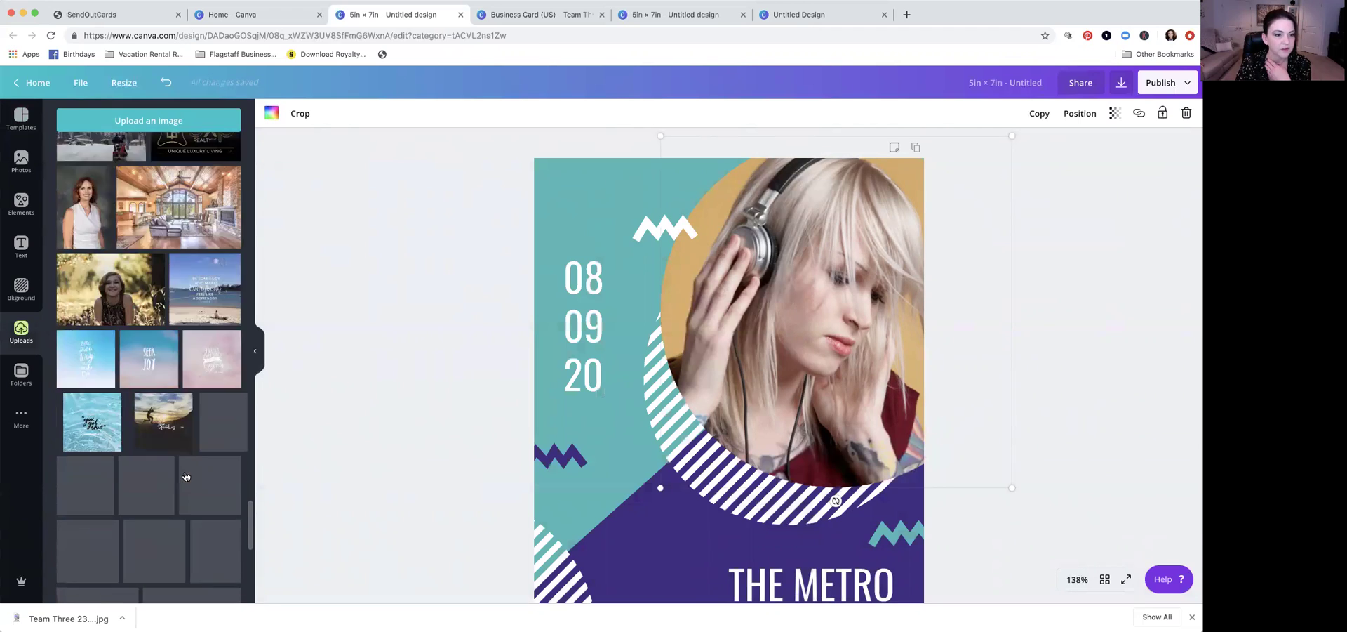
{"action": "scroll", "coordinate": [185, 477], "scroll_direction": "down", "scroll_amount": 10}
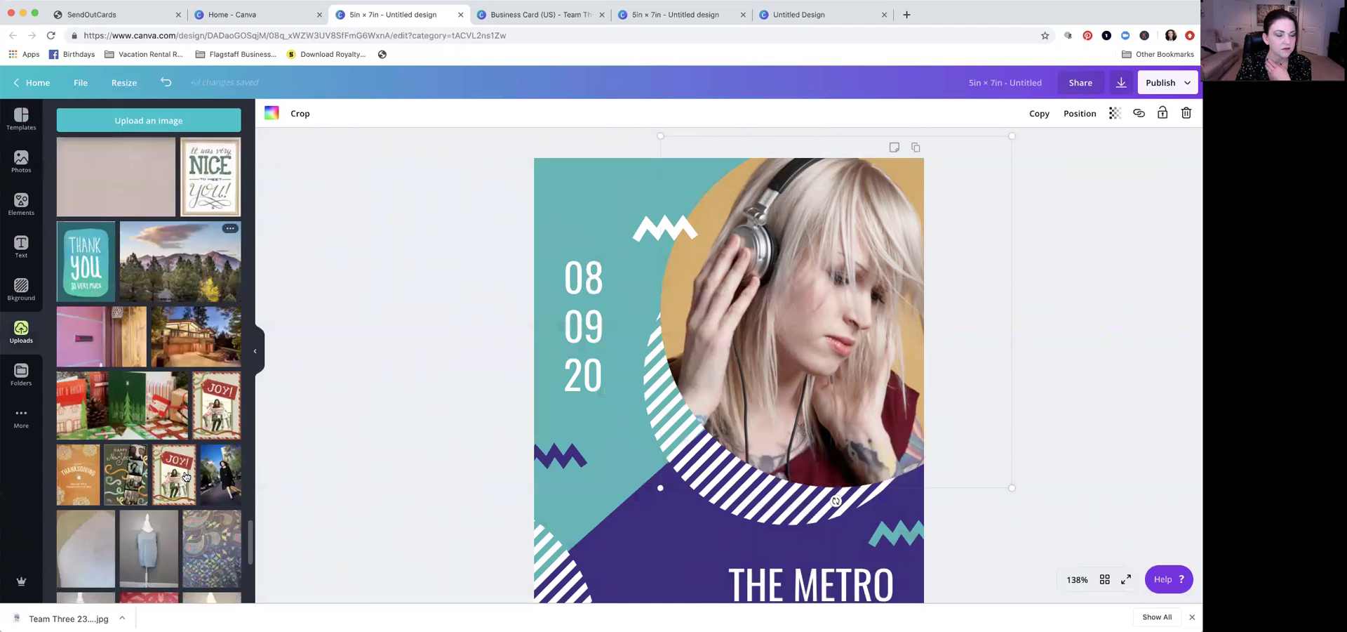
{"action": "scroll", "coordinate": [186, 477], "scroll_direction": "up", "scroll_amount": 10}
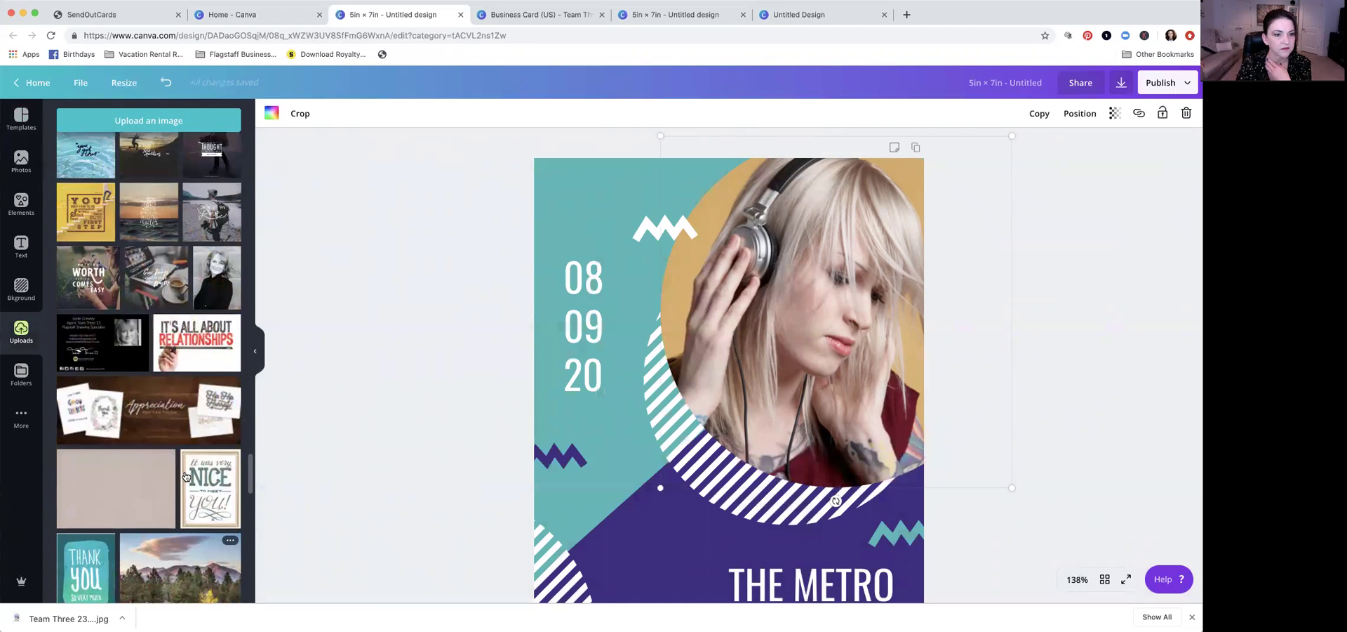
{"action": "left_click", "coordinate": [208, 309]}
{"action": "left_click_drag", "start_coordinate": [592, 372], "coordinate": [884, 276]}
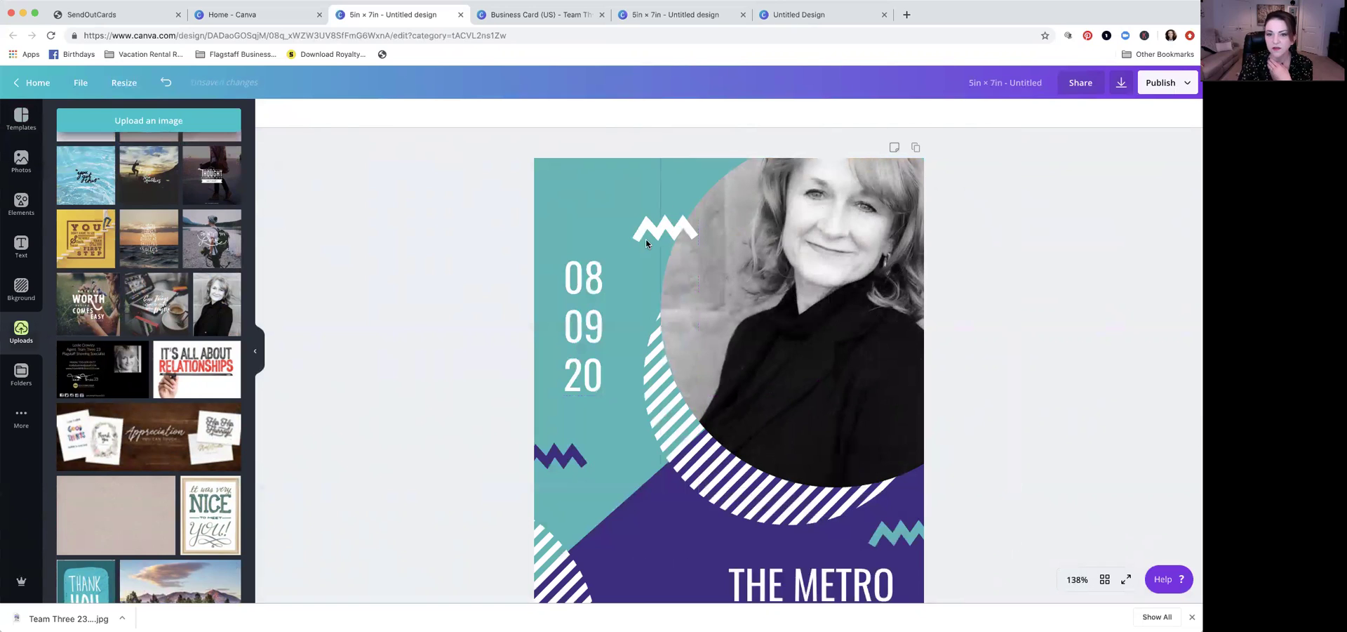
Step: Select the '09' within the 08 09 20 date text
{"action": "left_click", "coordinate": [588, 289]}
{"action": "double_click", "coordinate": [593, 312]}
{"action": "scroll", "coordinate": [659, 398], "scroll_direction": "down", "scroll_amount": 3}
{"action": "scroll", "coordinate": [659, 401], "scroll_direction": "down", "scroll_amount": 2}
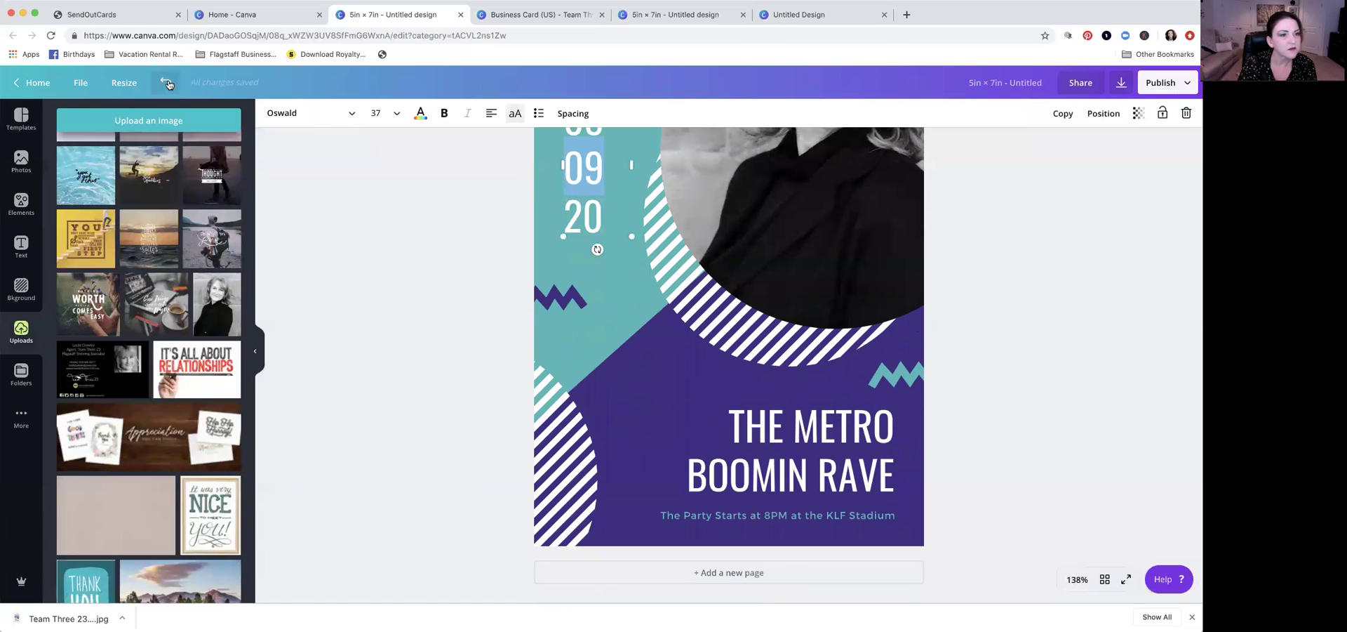
Step: Apply the 'LET THE RUNWAY GUIDE YOU' page of the Yellow Photo Elegant Fashion Show Flyer template
{"action": "left_click", "coordinate": [19, 126]}
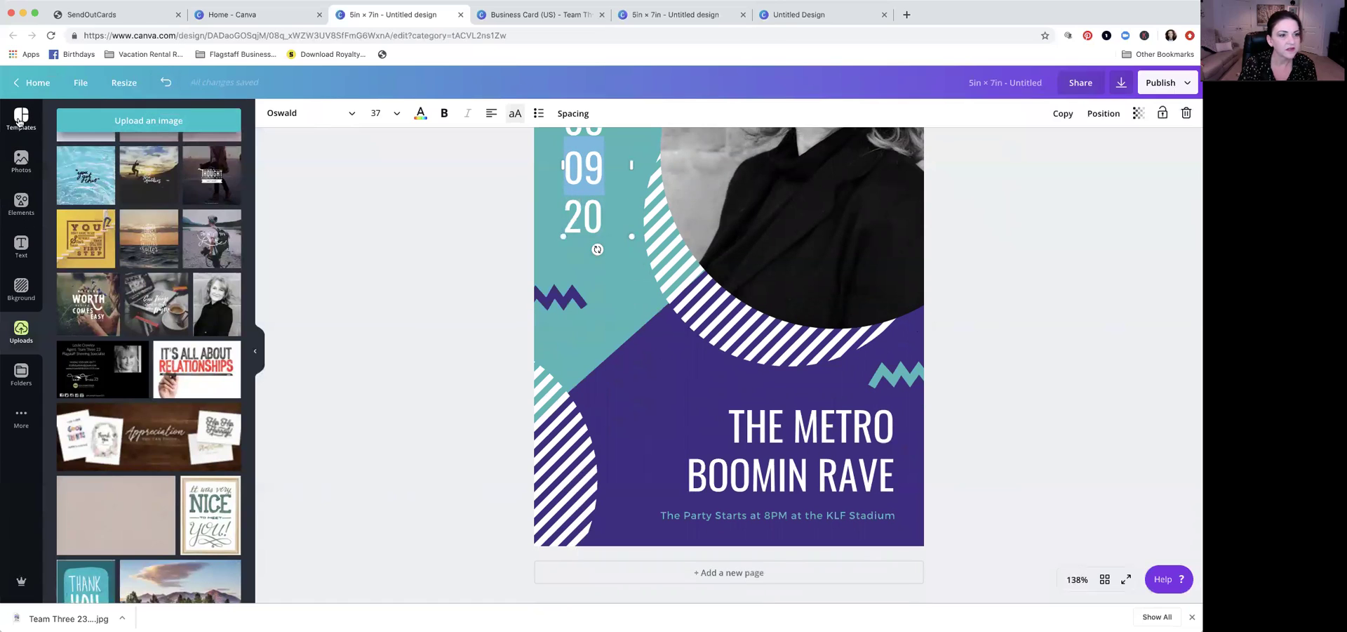
{"action": "left_click", "coordinate": [237, 146]}
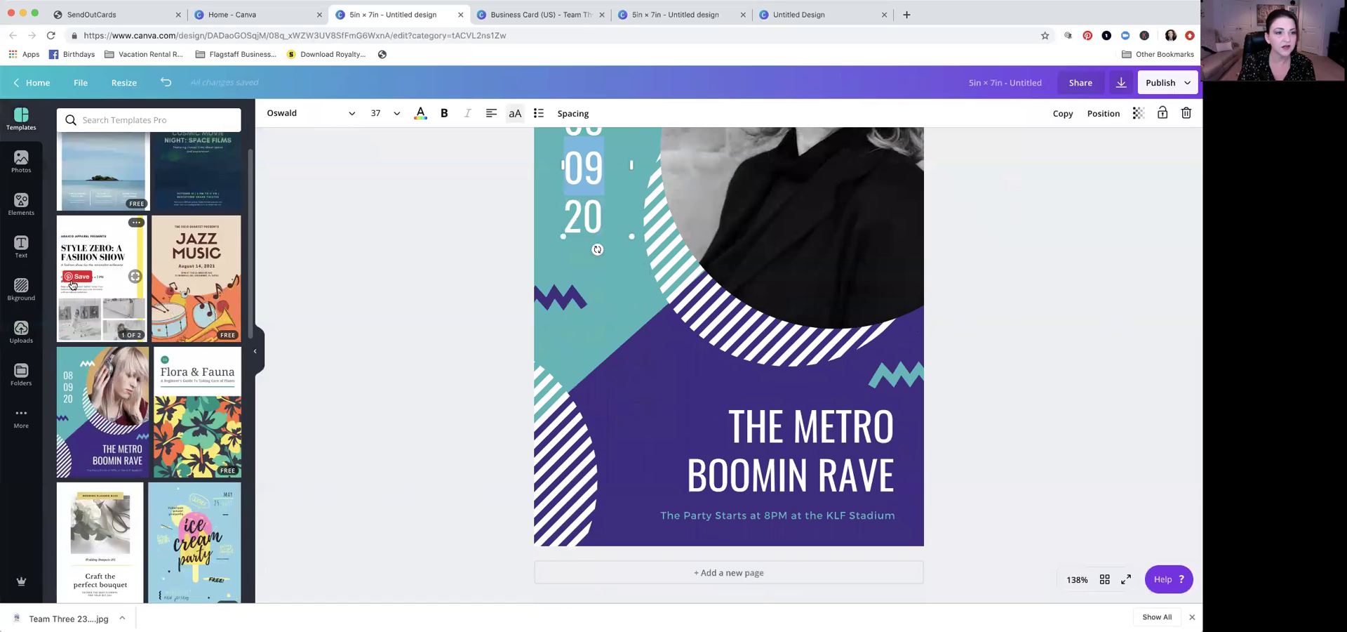
{"action": "left_click", "coordinate": [145, 232]}
{"action": "left_click", "coordinate": [155, 231]}
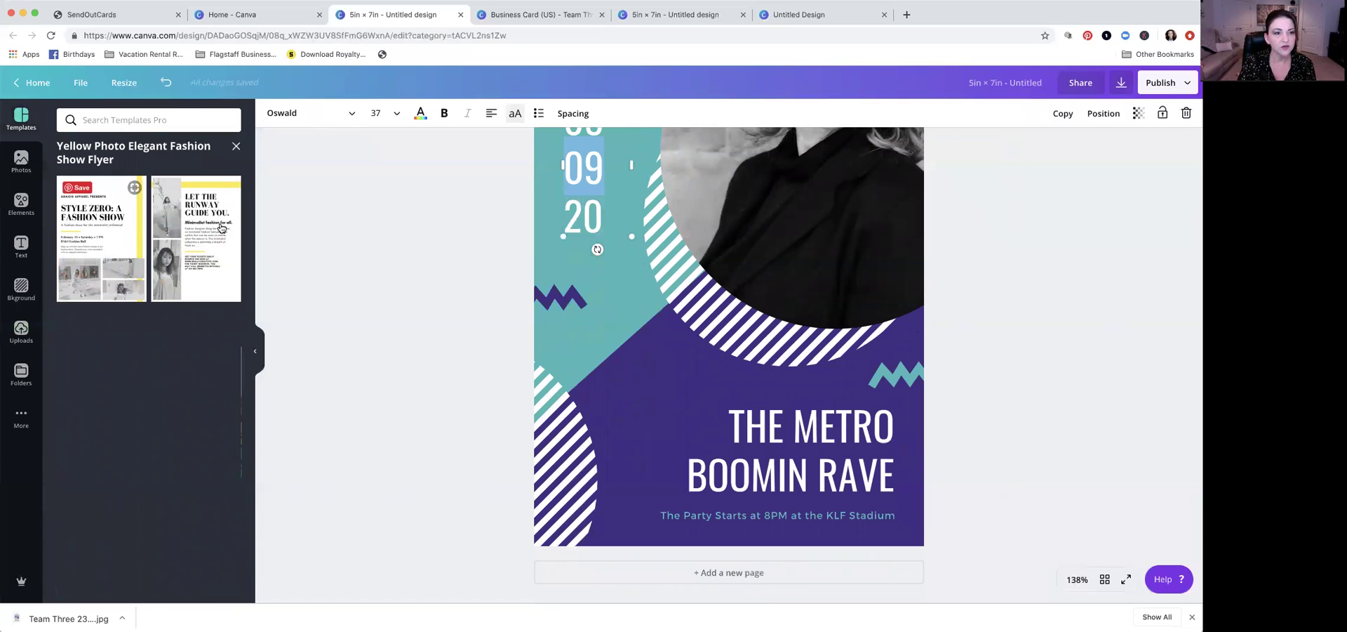
{"action": "scroll", "coordinate": [568, 278], "scroll_direction": "up", "scroll_amount": 4}
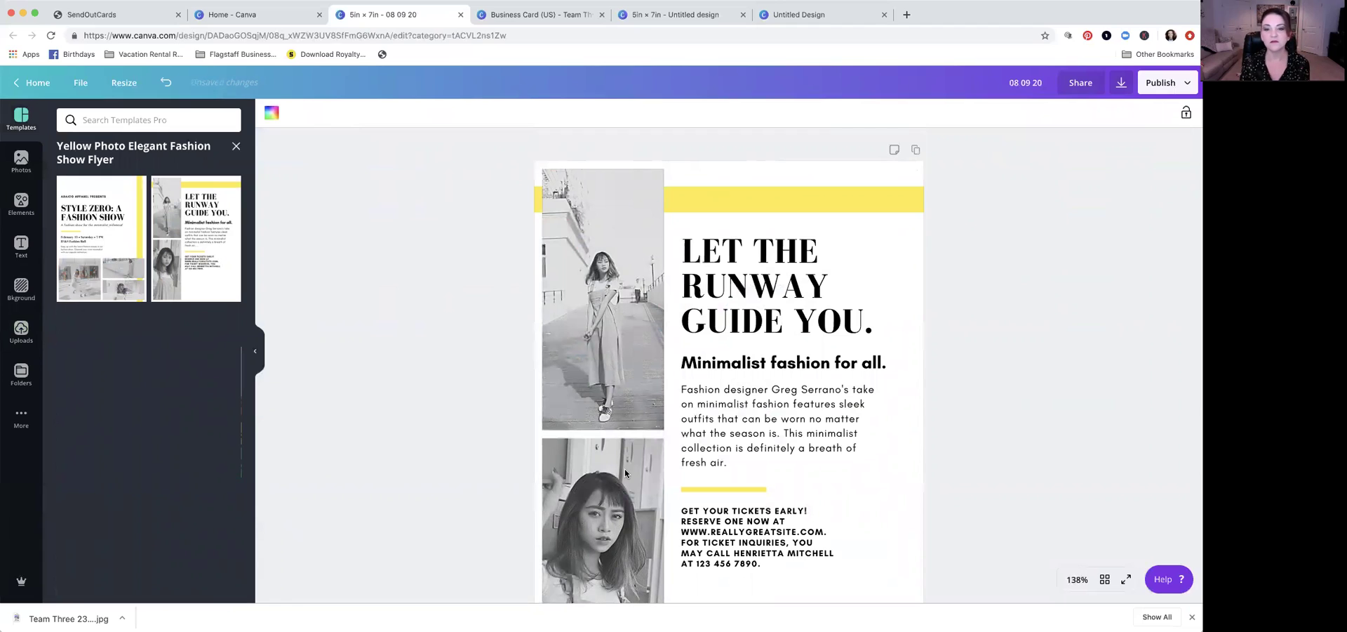
{"action": "left_click", "coordinate": [236, 146]}
{"action": "scroll", "coordinate": [199, 428], "scroll_direction": "down", "scroll_amount": 1}
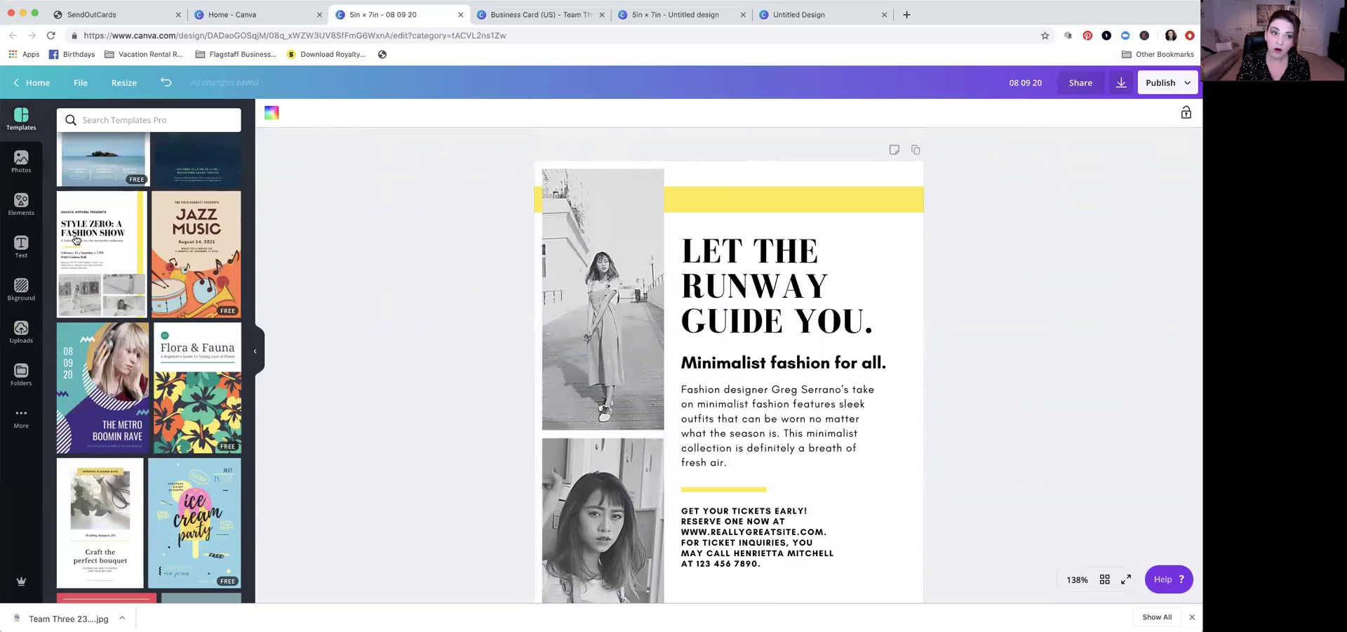
{"action": "scroll", "coordinate": [70, 177], "scroll_direction": "up", "scroll_amount": 3}
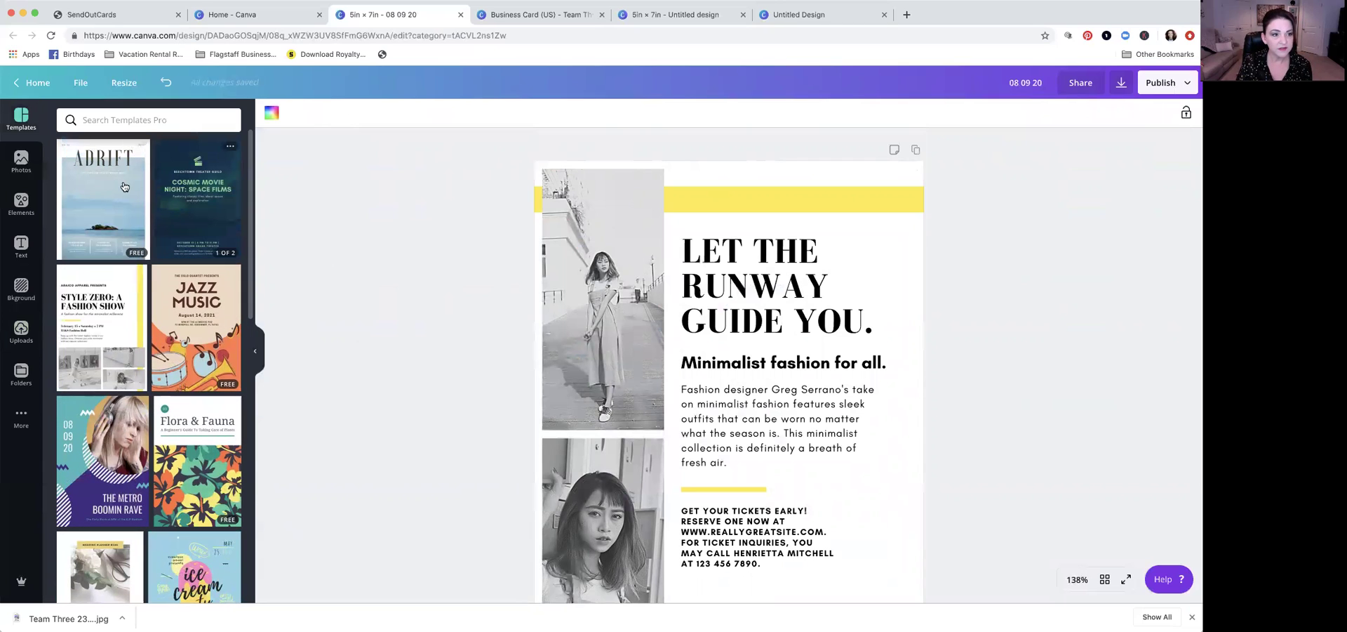
Step: On the other untitled 5×7 design, drag the Team Three logo and red RE by RE logo from Uploads
{"action": "left_click", "coordinate": [668, 15]}
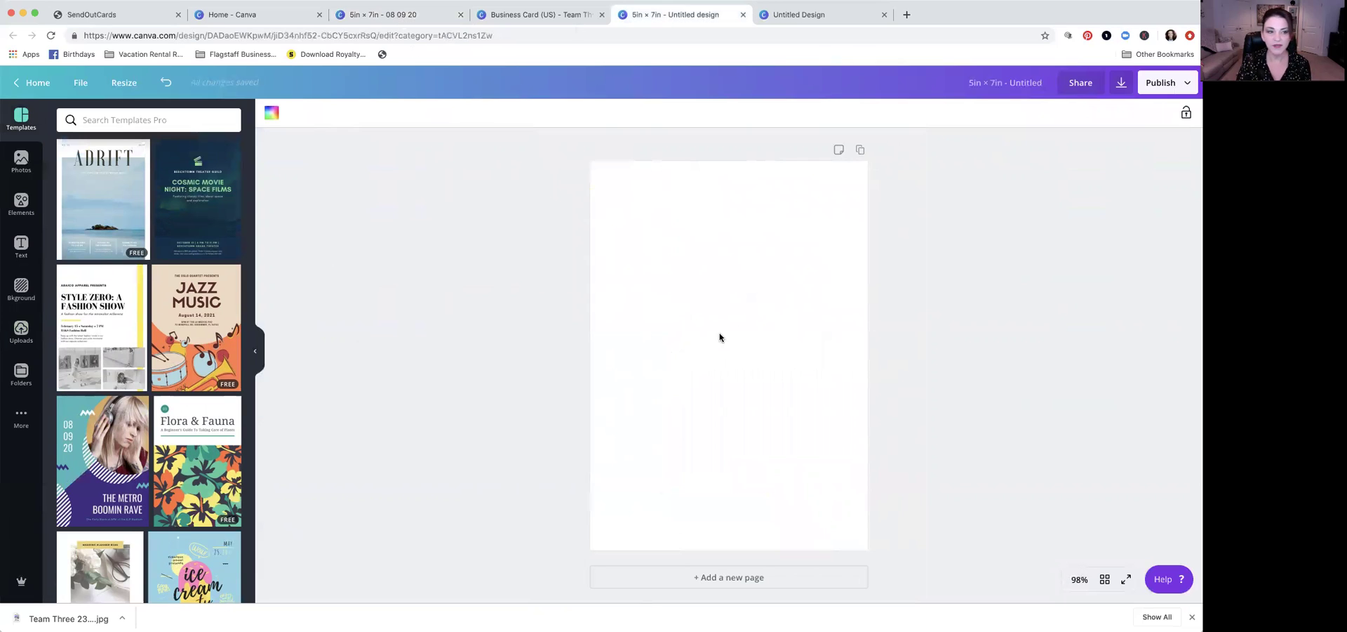
{"action": "left_click", "coordinate": [19, 172]}
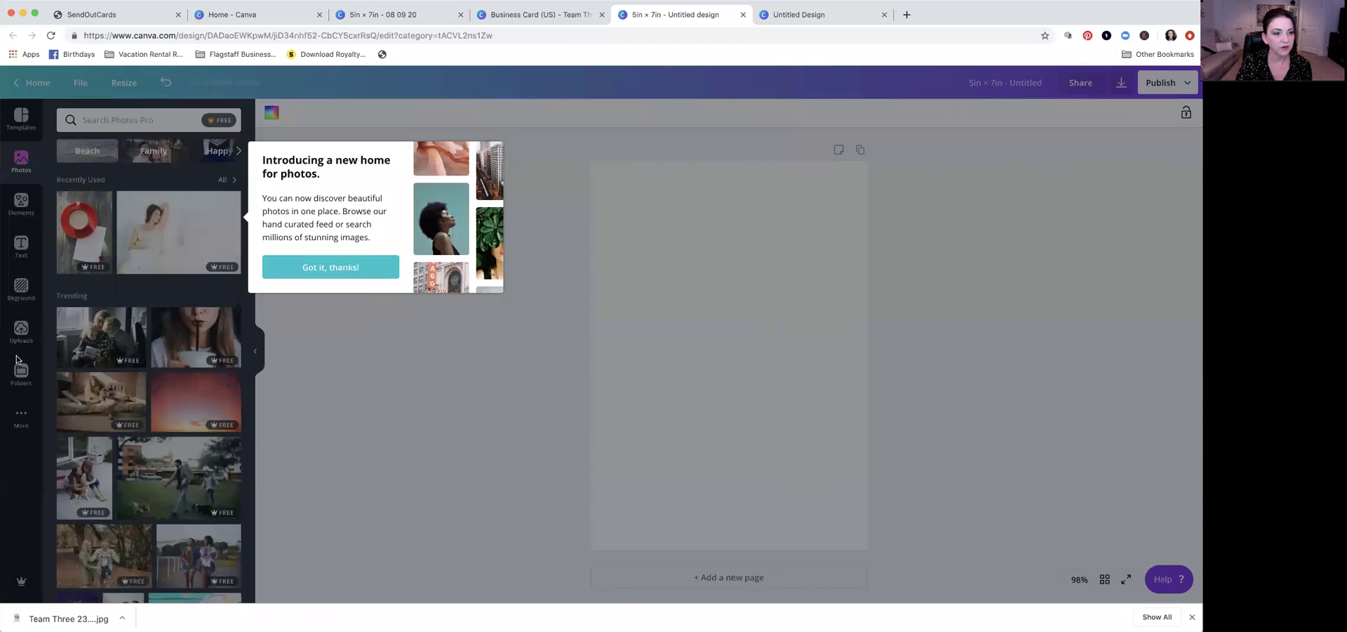
{"action": "left_click", "coordinate": [19, 334]}
{"action": "left_click", "coordinate": [19, 334]}
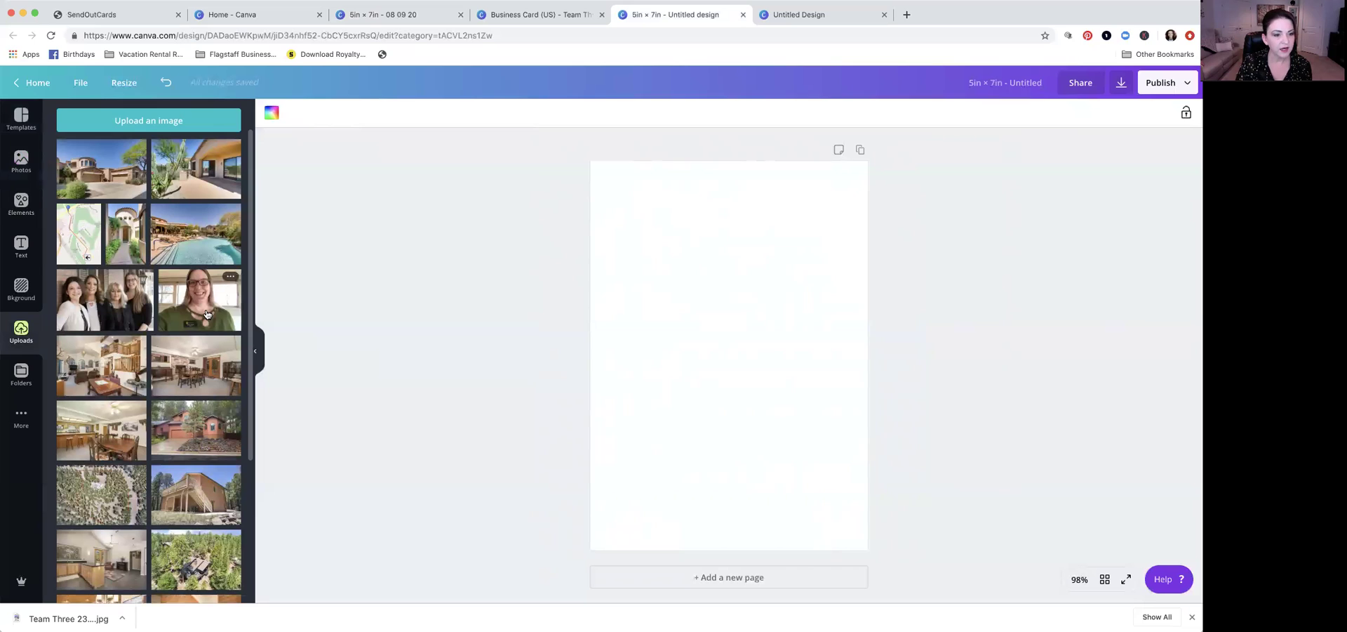
{"action": "scroll", "coordinate": [111, 529], "scroll_direction": "down", "scroll_amount": 5}
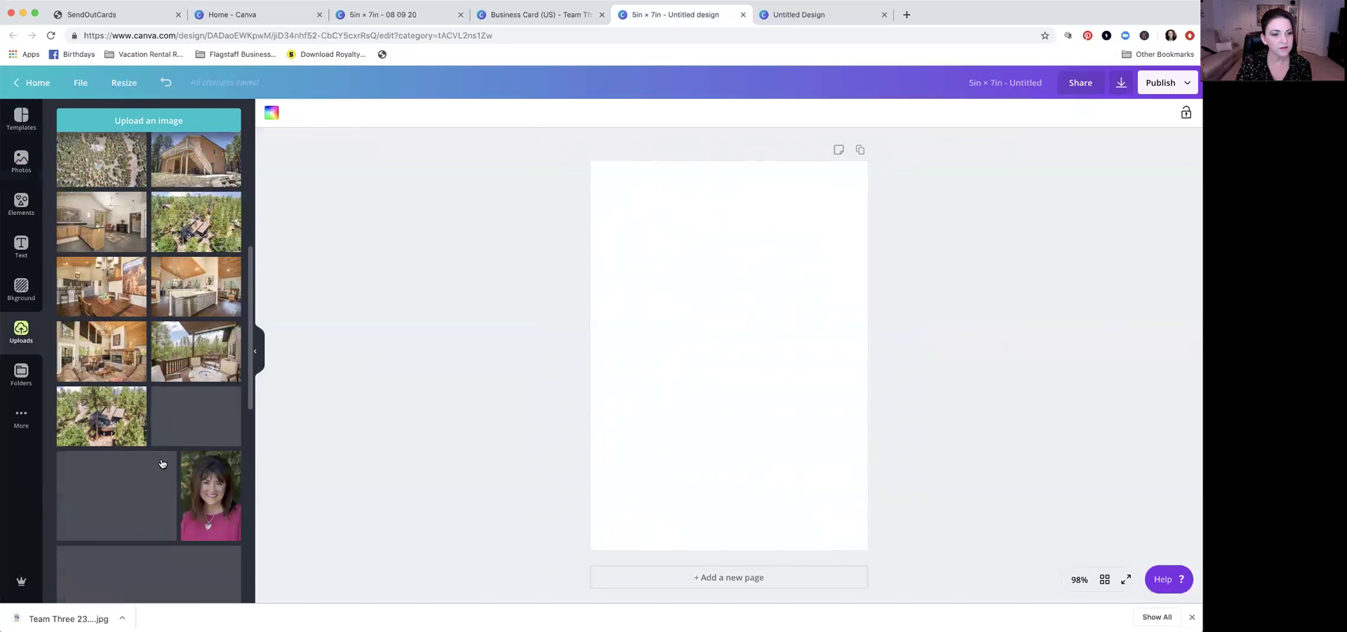
{"action": "scroll", "coordinate": [162, 463], "scroll_direction": "down", "scroll_amount": 6}
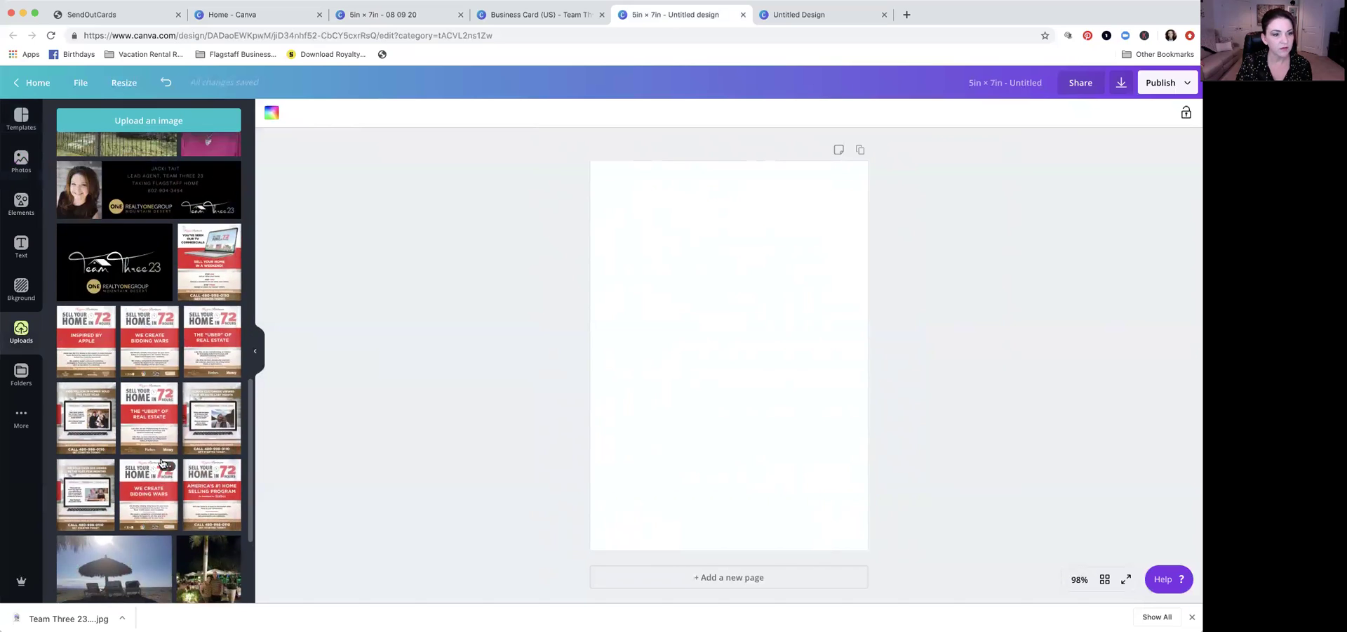
{"action": "left_click_drag", "start_coordinate": [98, 269], "coordinate": [604, 319]}
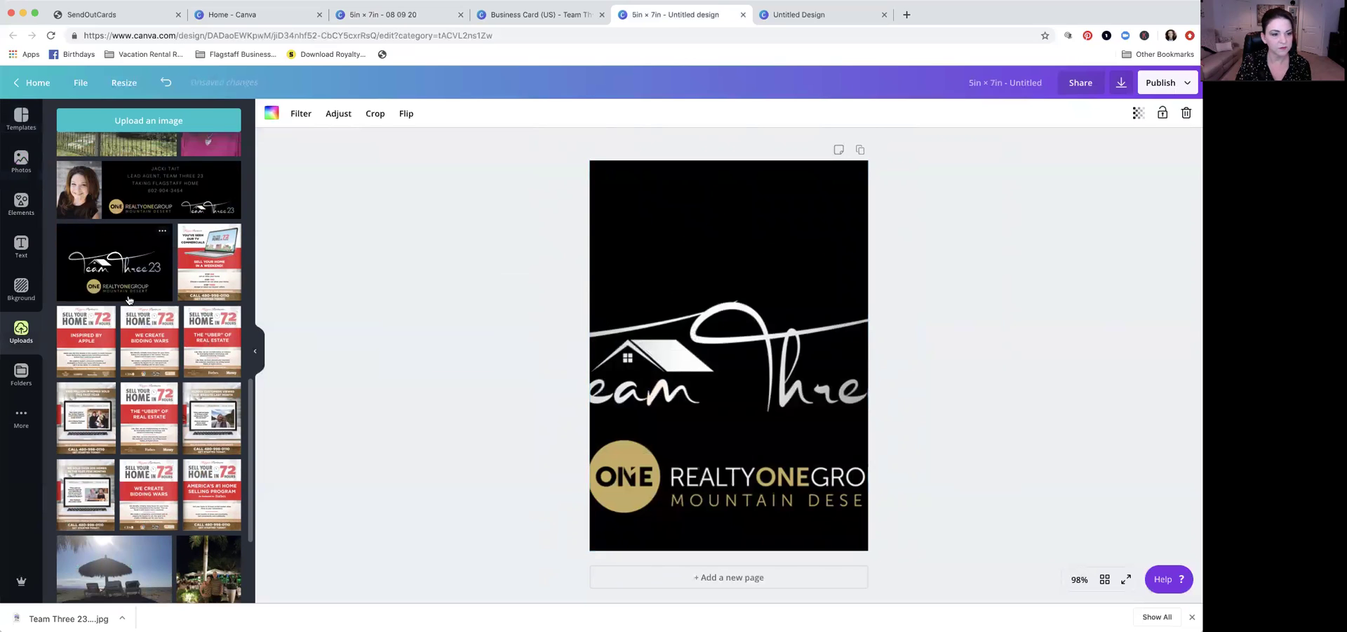
{"action": "scroll", "coordinate": [129, 298], "scroll_direction": "down", "scroll_amount": 15}
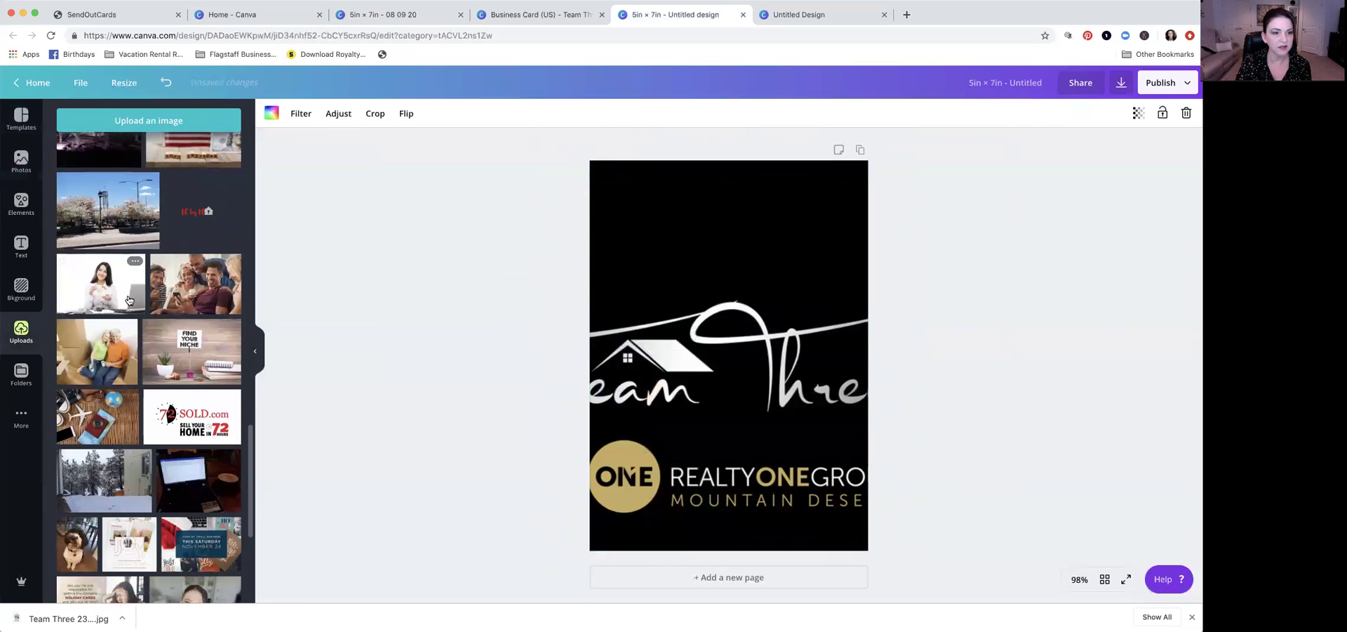
{"action": "left_click_drag", "start_coordinate": [197, 211], "coordinate": [613, 233]}
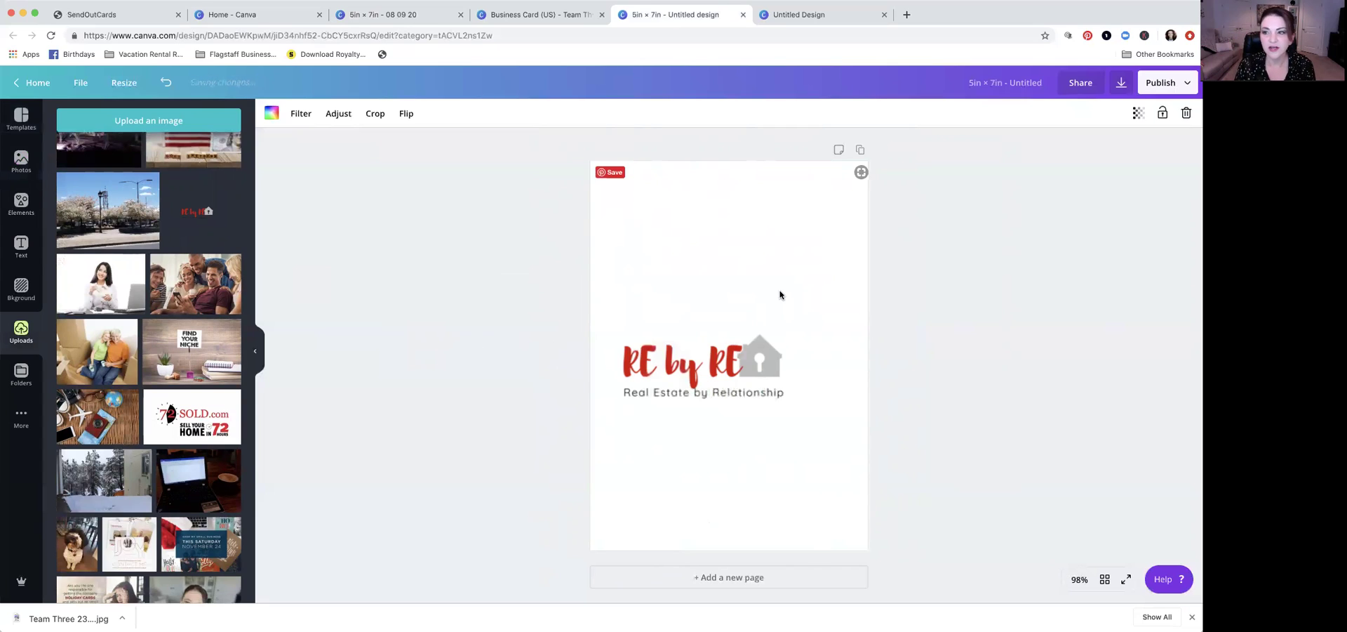
Step: Rename the logo design to 'rebyre'
{"action": "left_click", "coordinate": [1003, 83]}
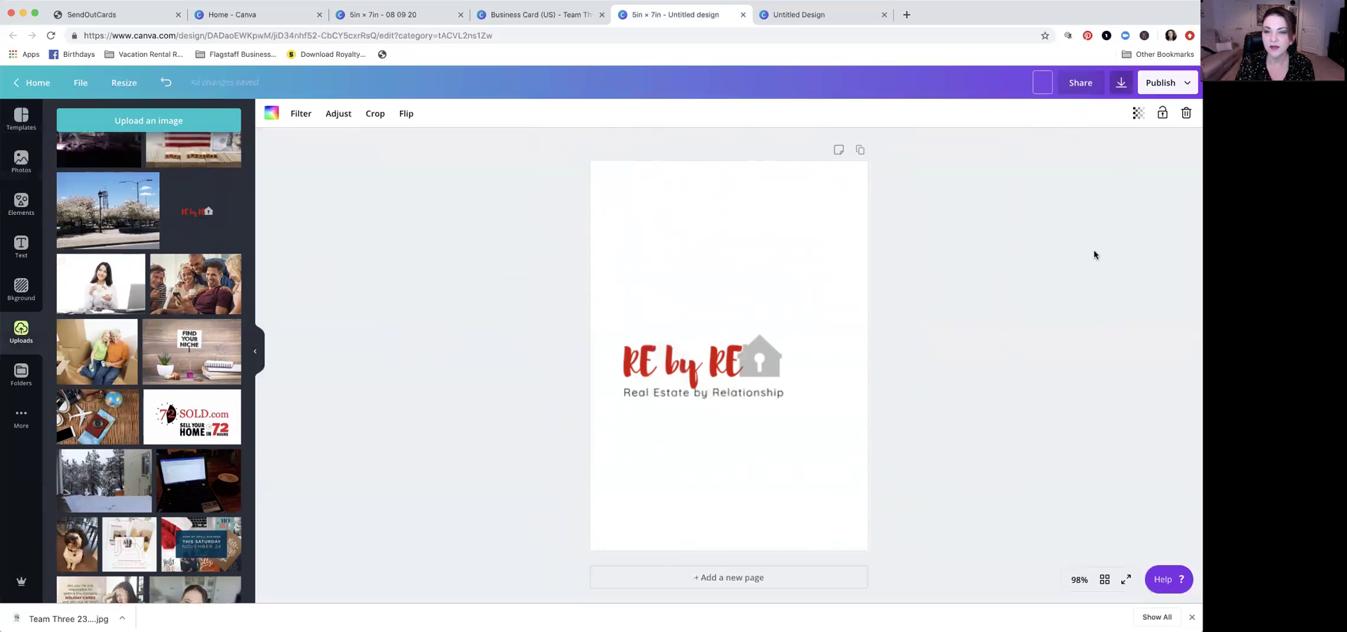
{"action": "left_click", "coordinate": [1121, 83]}
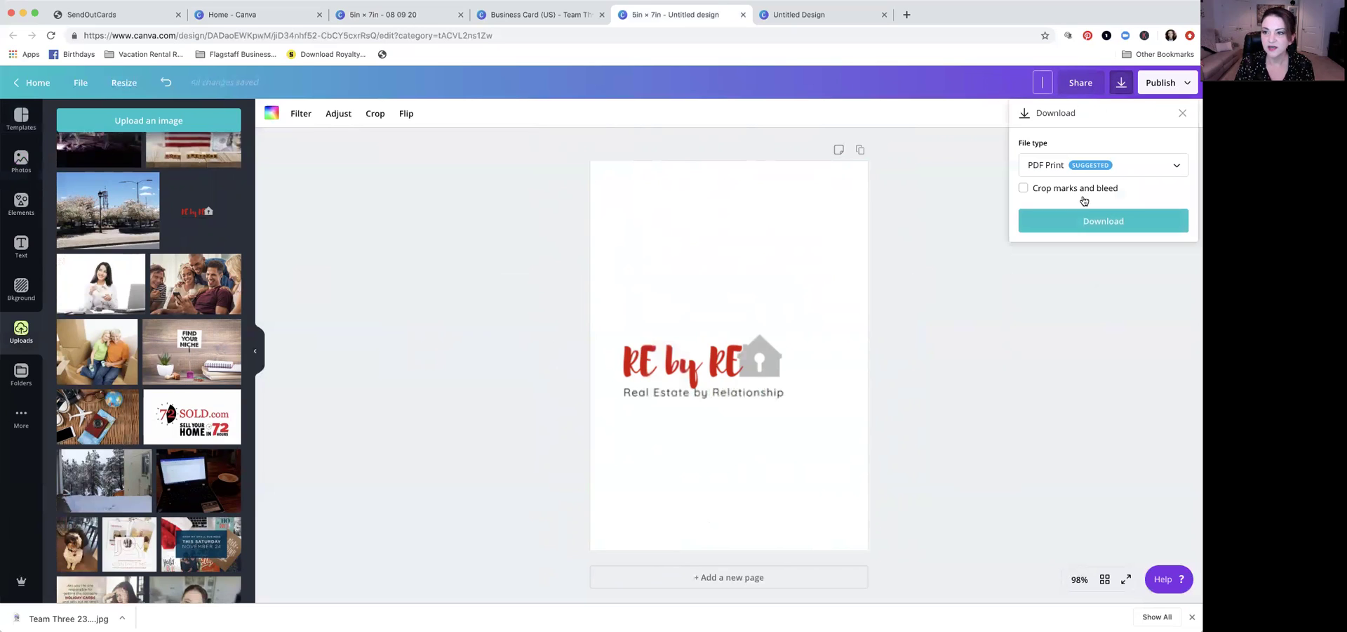
{"action": "left_click", "coordinate": [1046, 80]}
{"action": "type", "text": "rebyre"}
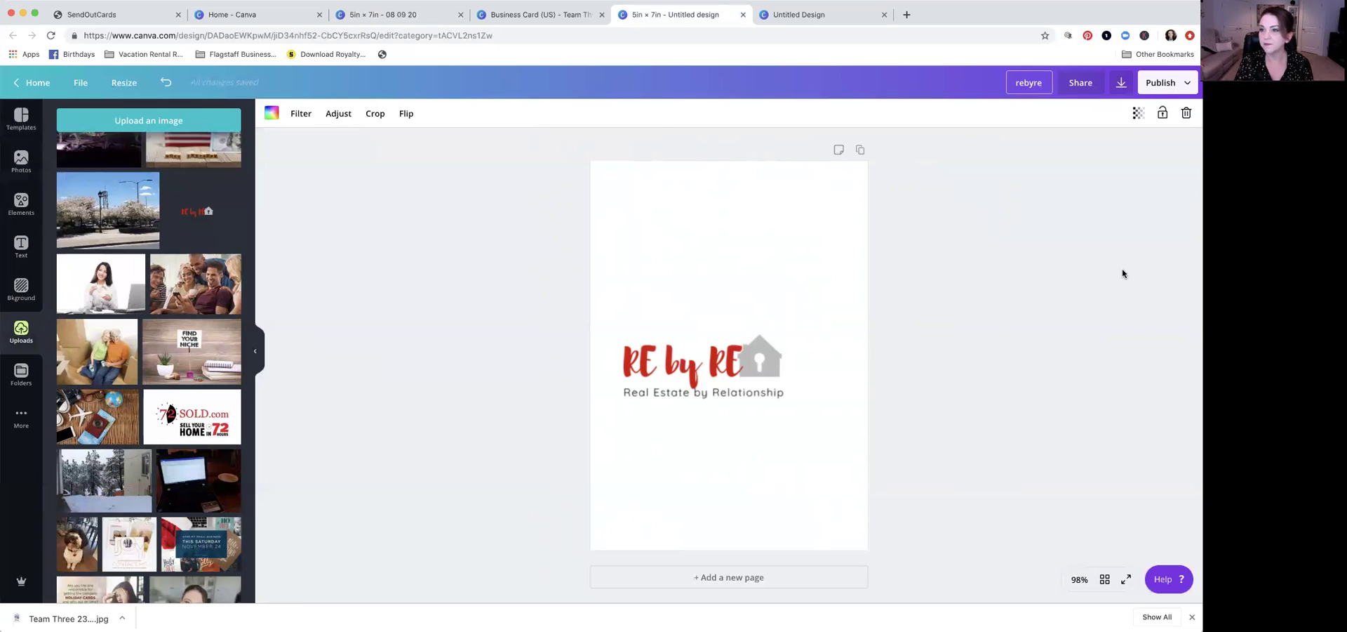
{"action": "left_click", "coordinate": [1093, 271]}
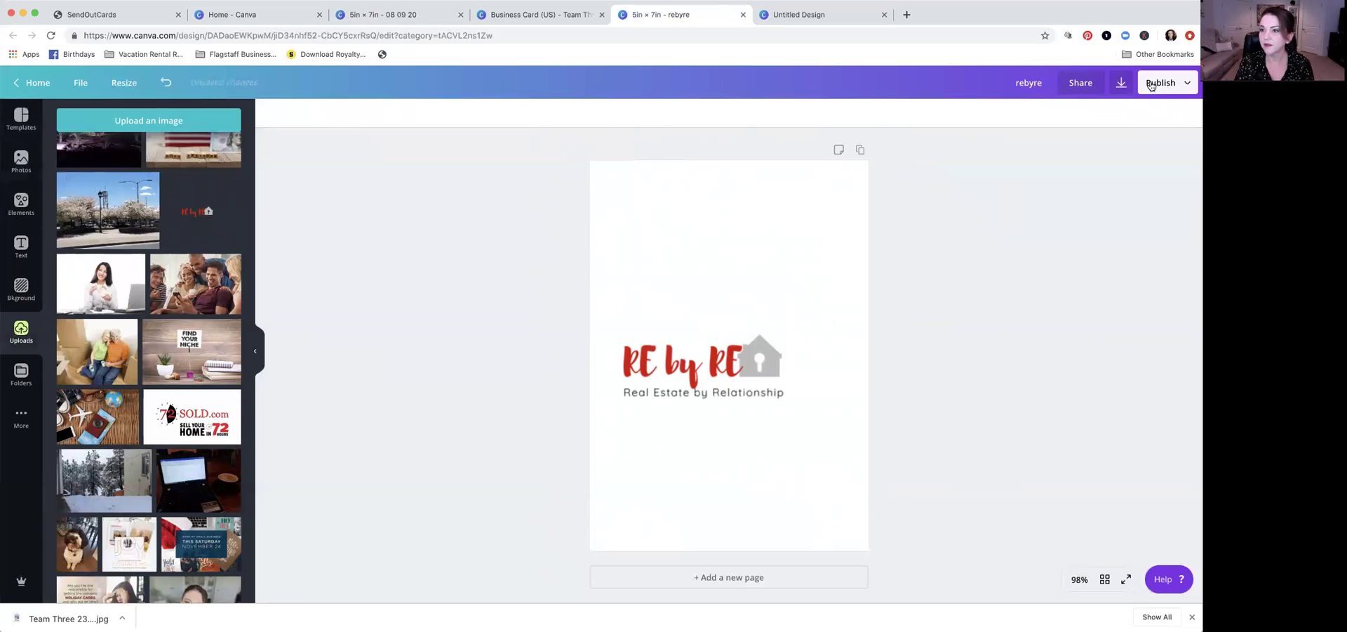
Step: Download the design as PNG, saving it as rebyre.png, and switch to SendOutCards
{"action": "left_click", "coordinate": [1121, 83]}
{"action": "left_click", "coordinate": [1086, 165]}
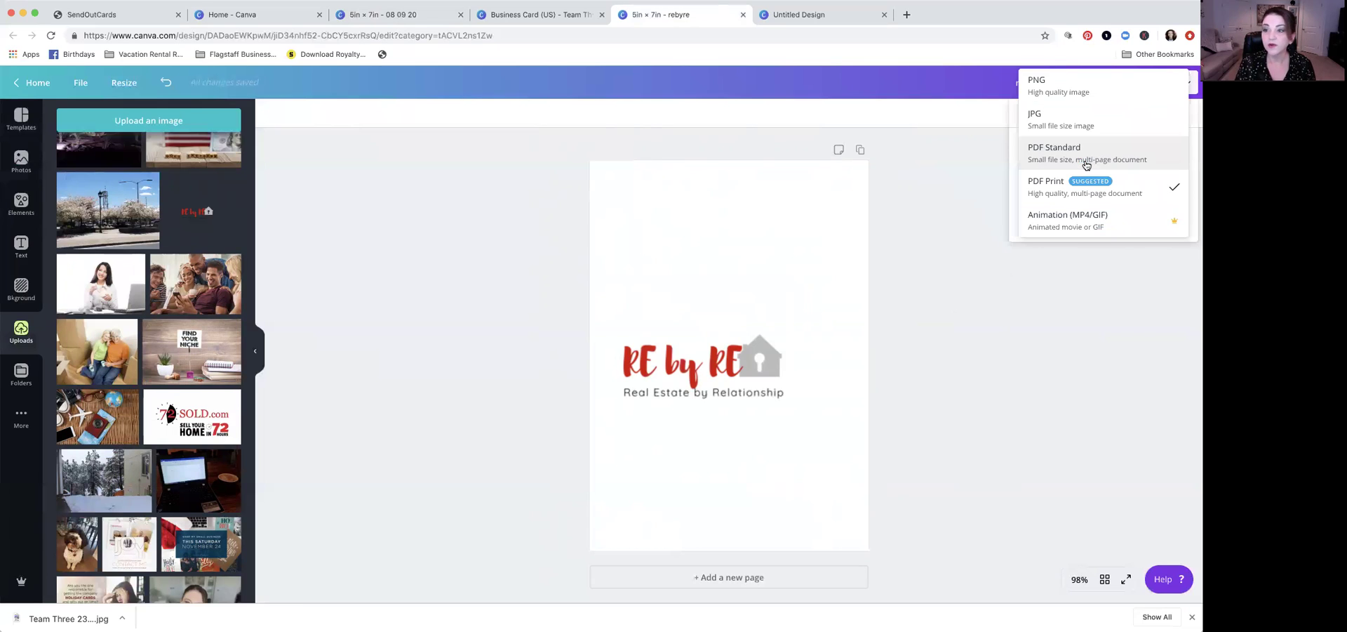
{"action": "left_click", "coordinate": [1073, 87]}
{"action": "left_click", "coordinate": [1090, 307]}
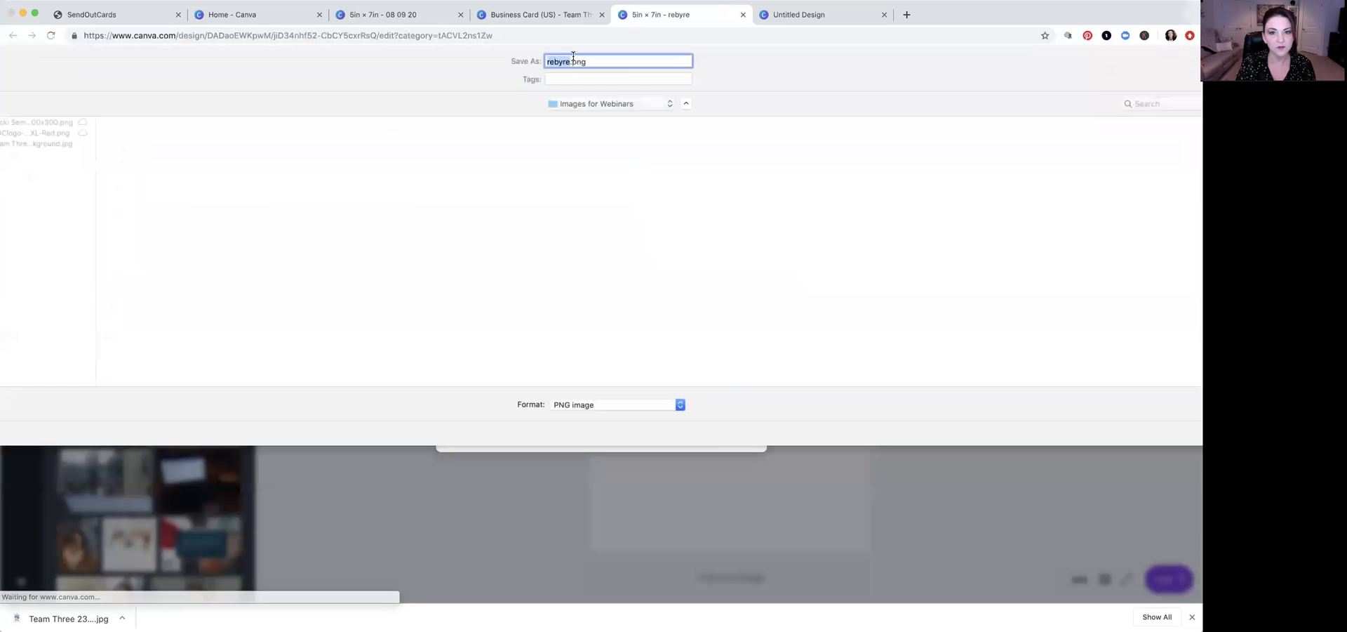
{"action": "key", "text": "Return"}
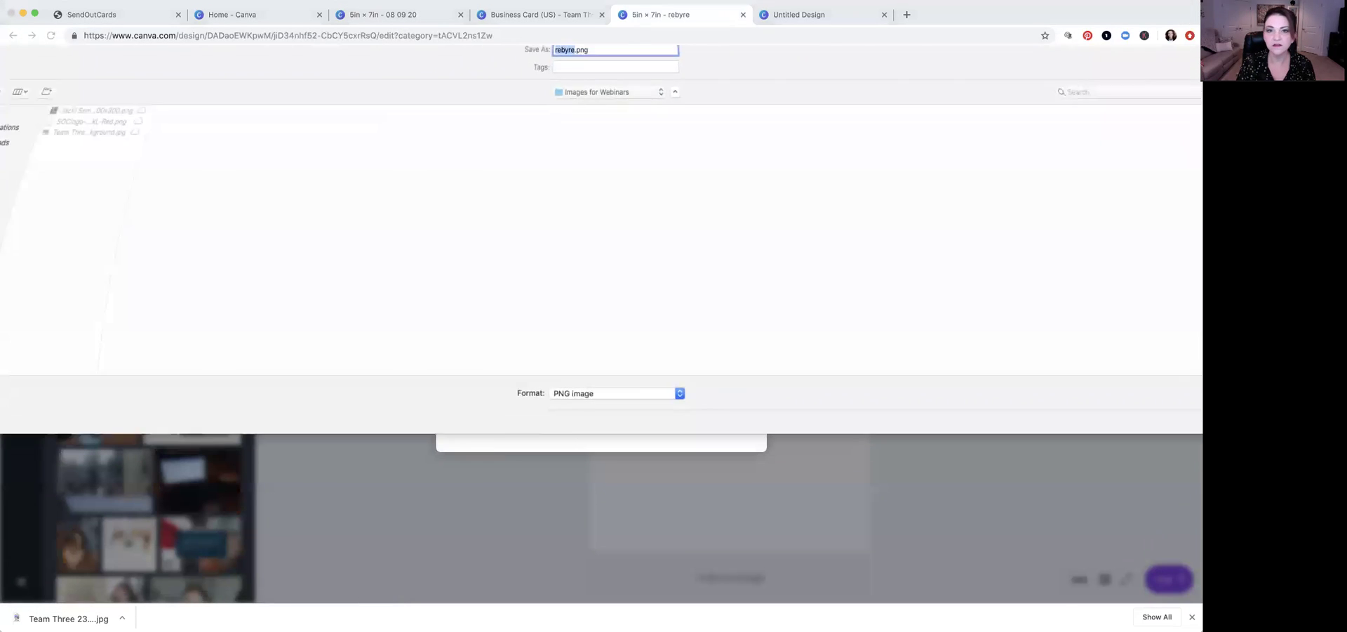
{"action": "left_click", "coordinate": [101, 16]}
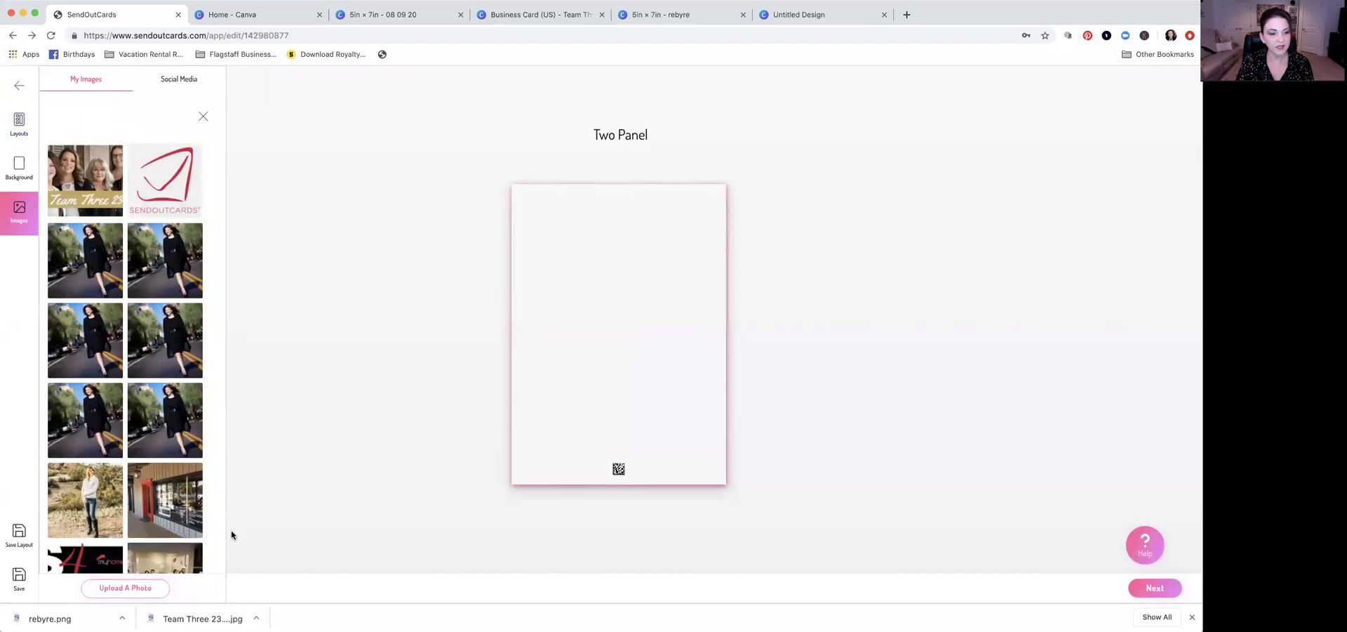
Step: Upload rebyre.png onto the Two Panel back and save the design as a layout
{"action": "left_click", "coordinate": [132, 590]}
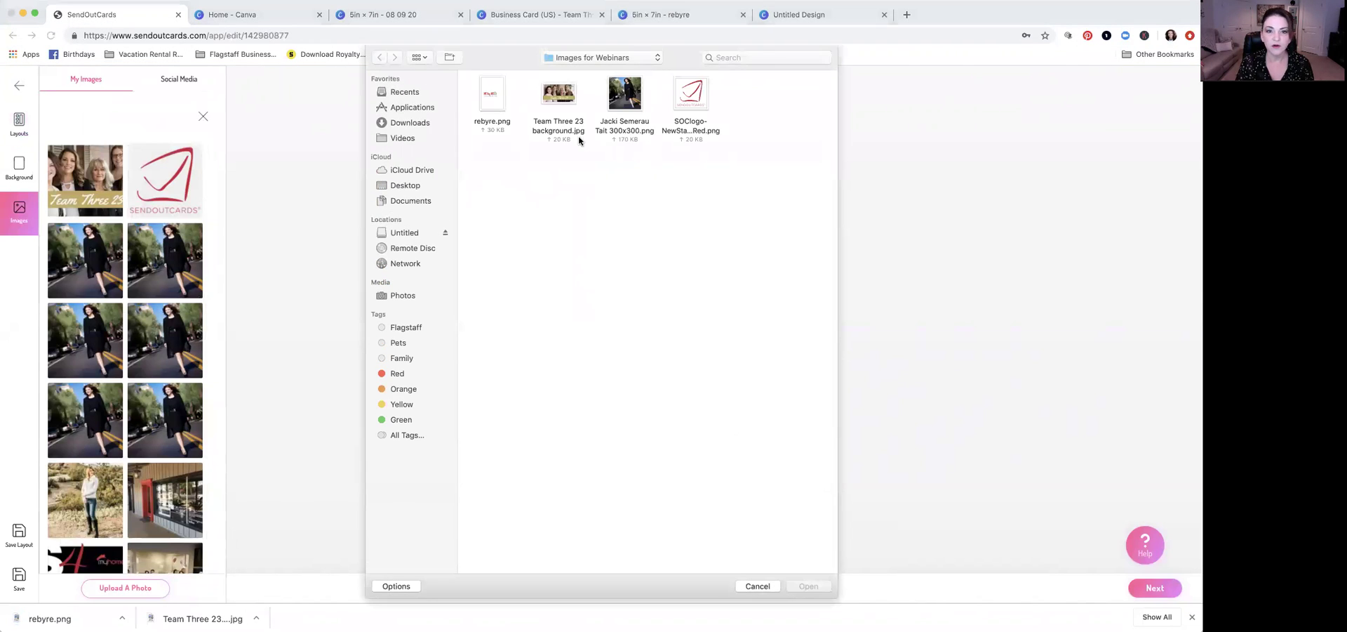
{"action": "double_click", "coordinate": [497, 92]}
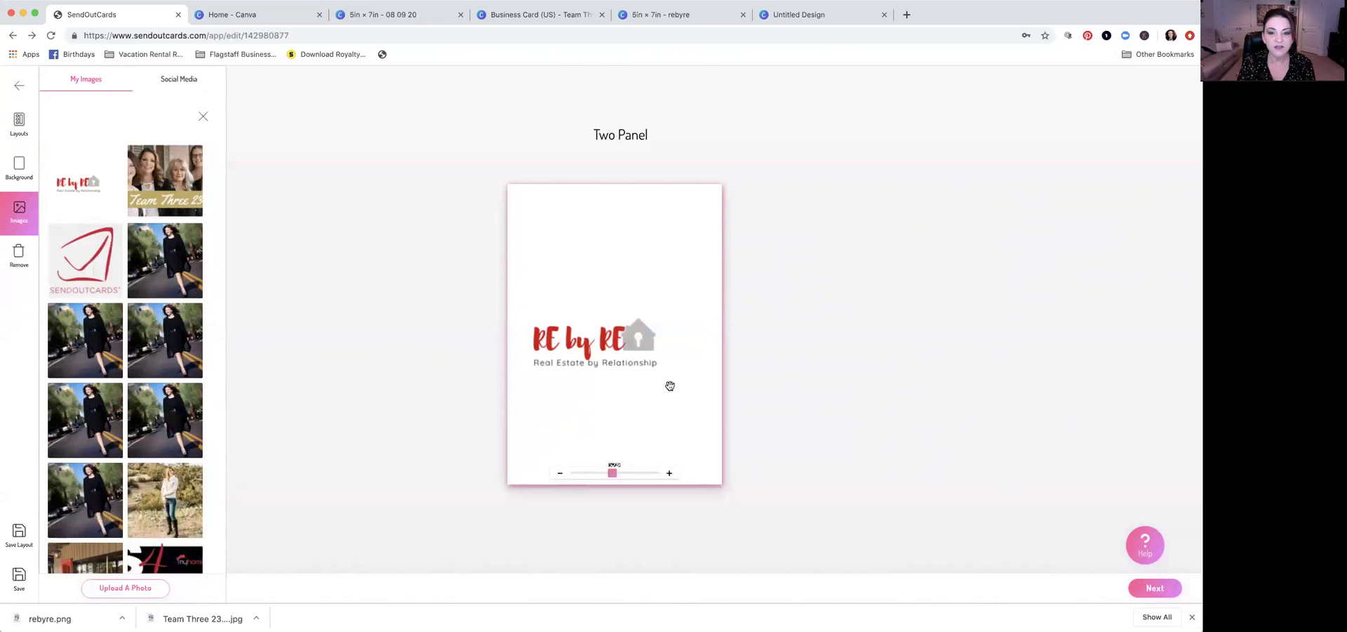
{"action": "left_click", "coordinate": [20, 536]}
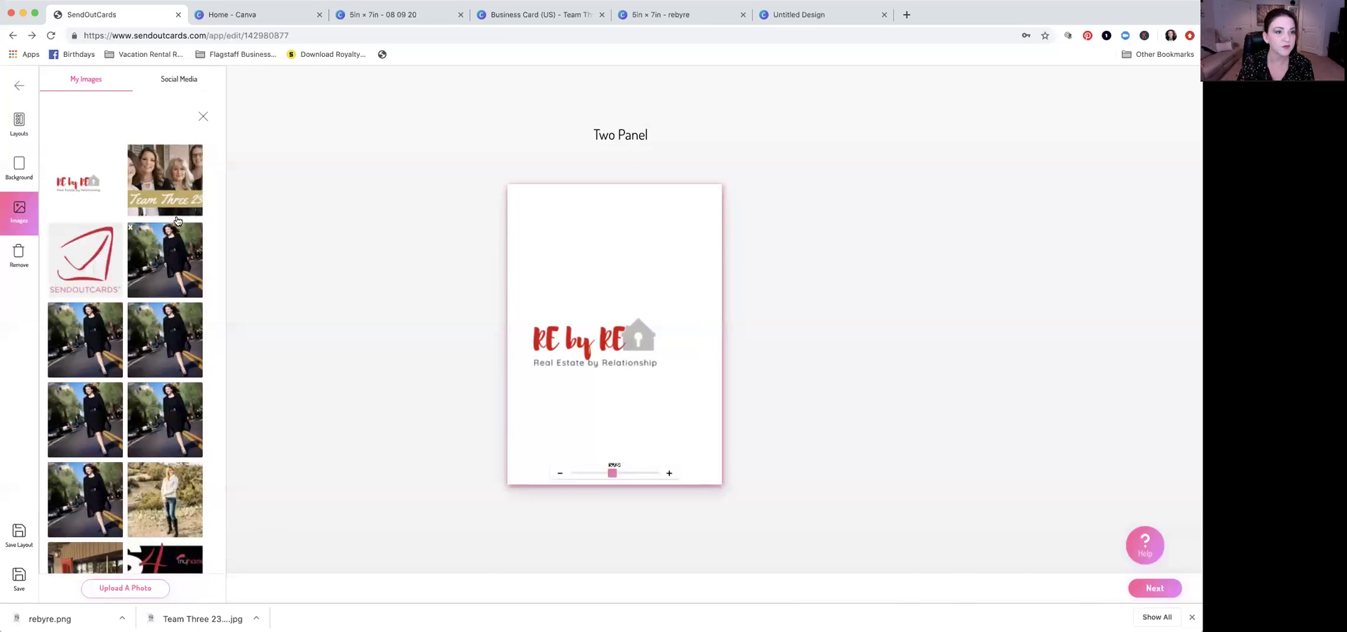
{"action": "left_click", "coordinate": [19, 124]}
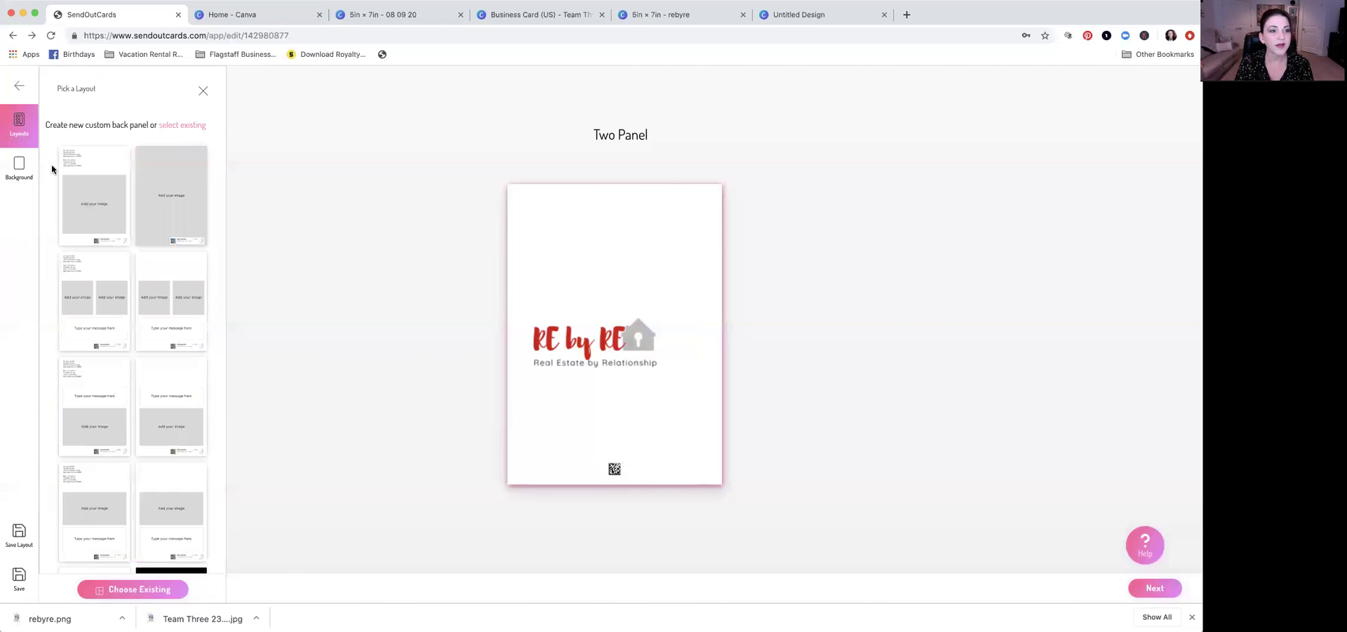
Step: Preview saved layouts, trying the sunflower gratitude layout and the black gold-logo layout
{"action": "left_click", "coordinate": [113, 589]}
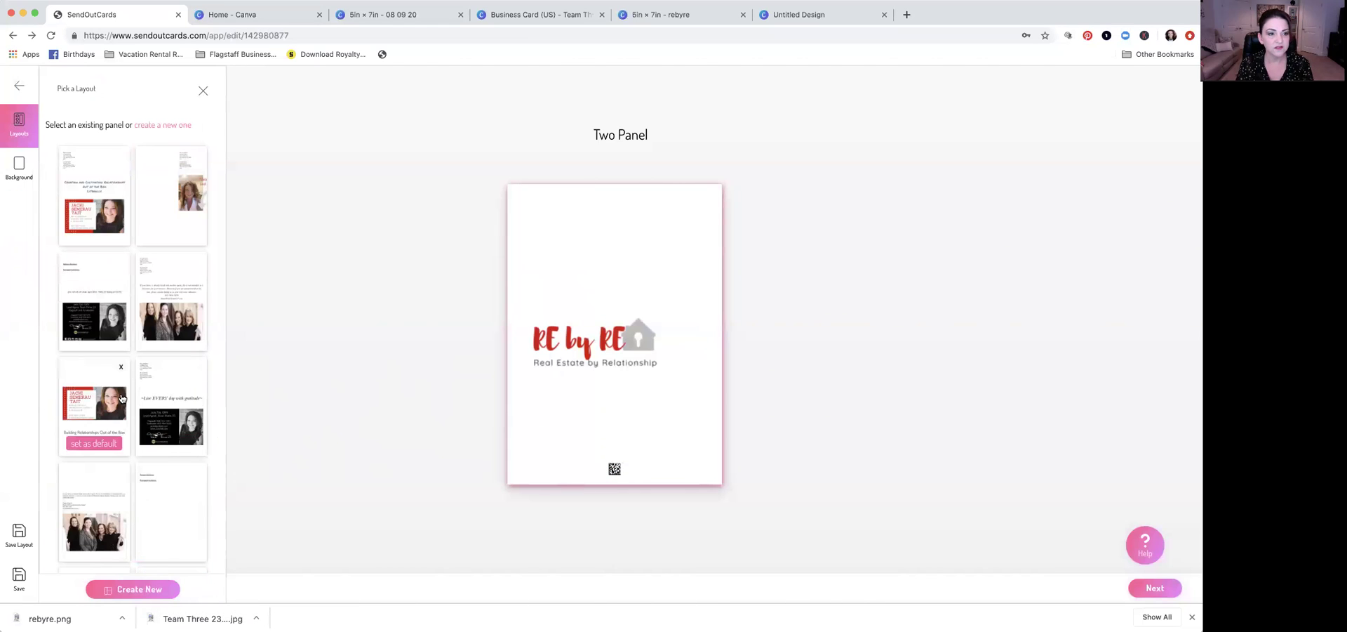
{"action": "scroll", "coordinate": [122, 399], "scroll_direction": "down", "scroll_amount": 5}
{"action": "mouse_move", "coordinate": [161, 497]}
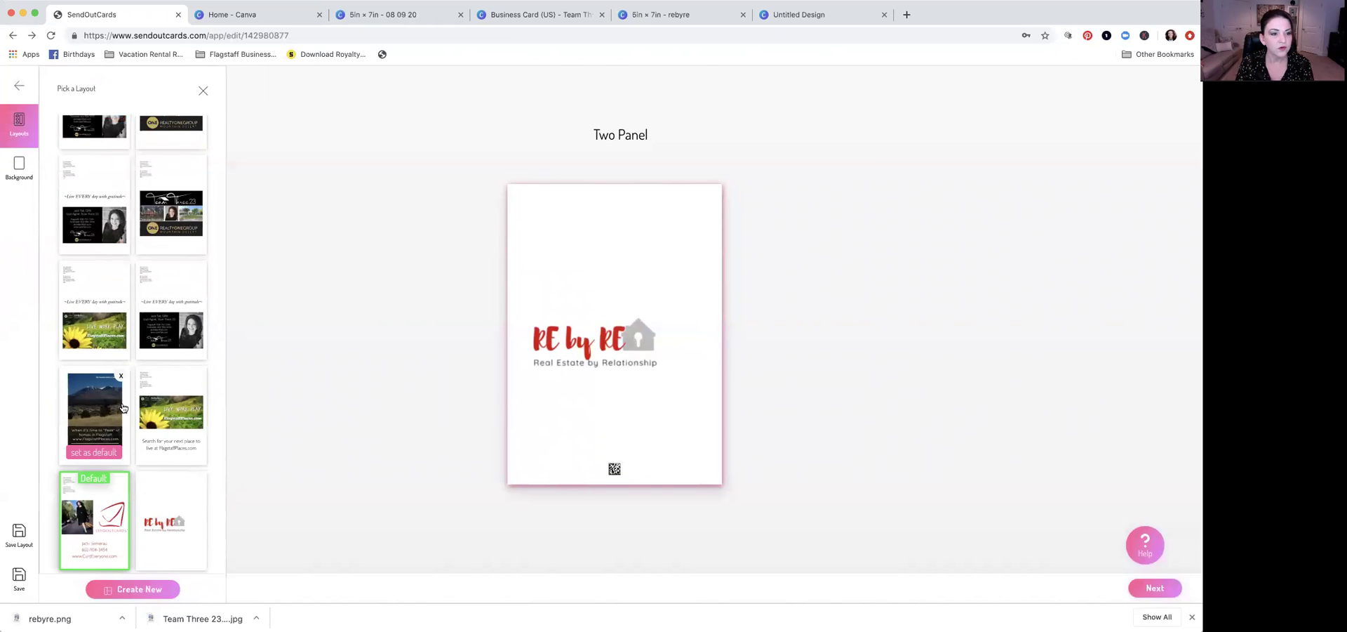
{"action": "mouse_move", "coordinate": [145, 292]}
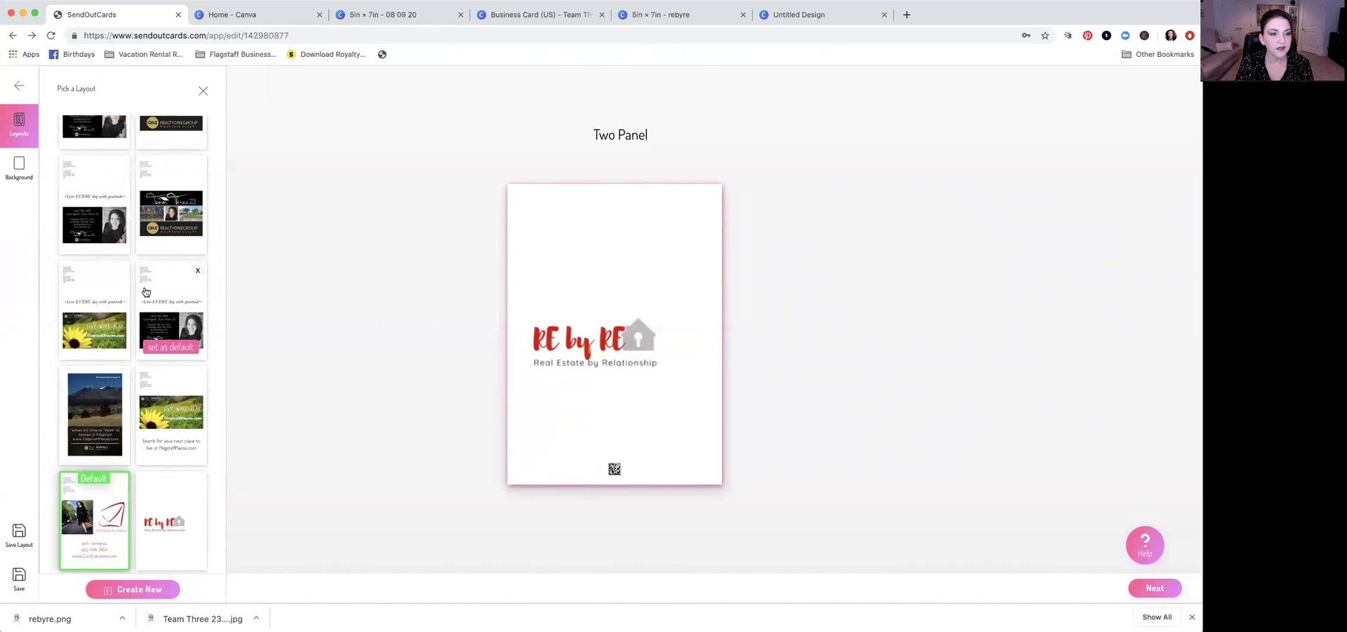
{"action": "left_click", "coordinate": [101, 313]}
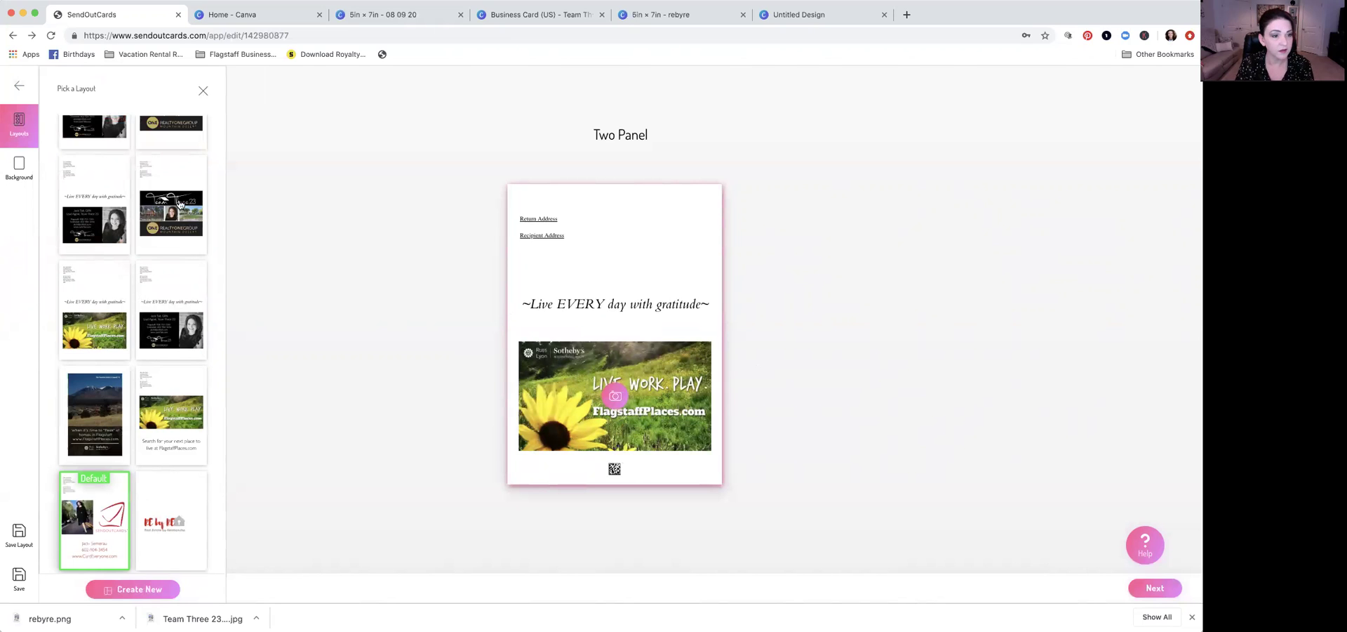
{"action": "scroll", "coordinate": [153, 214], "scroll_direction": "up", "scroll_amount": 5}
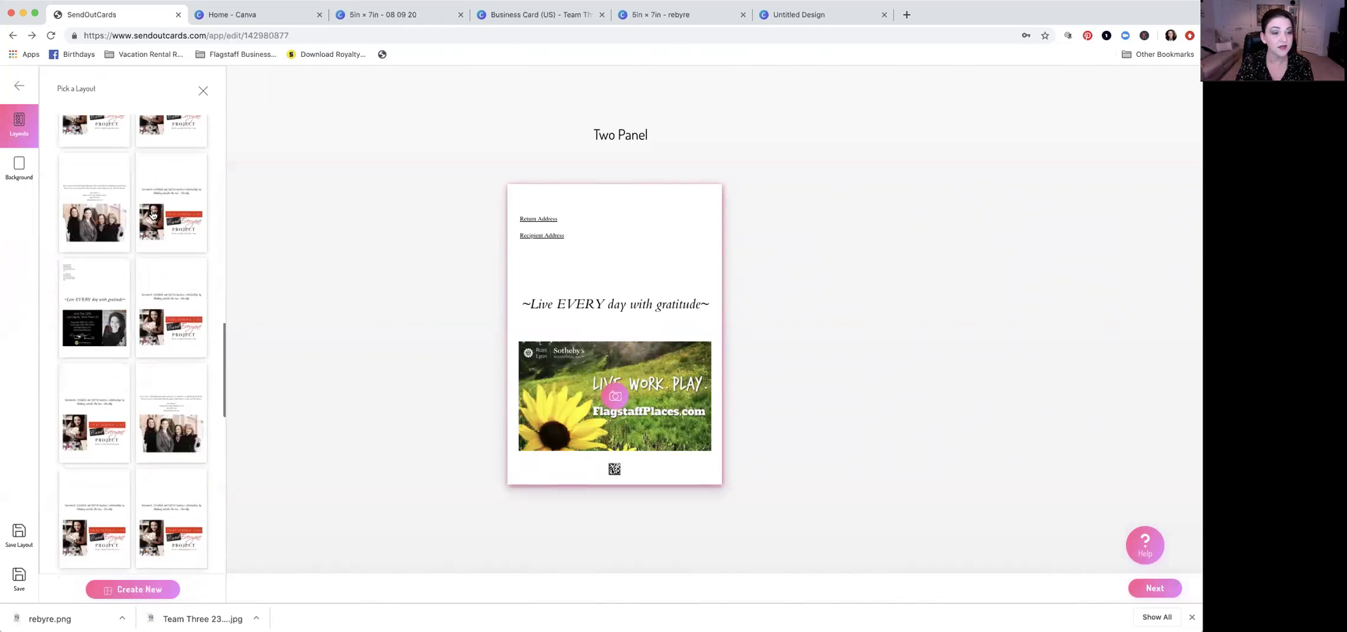
{"action": "scroll", "coordinate": [153, 214], "scroll_direction": "up", "scroll_amount": 4}
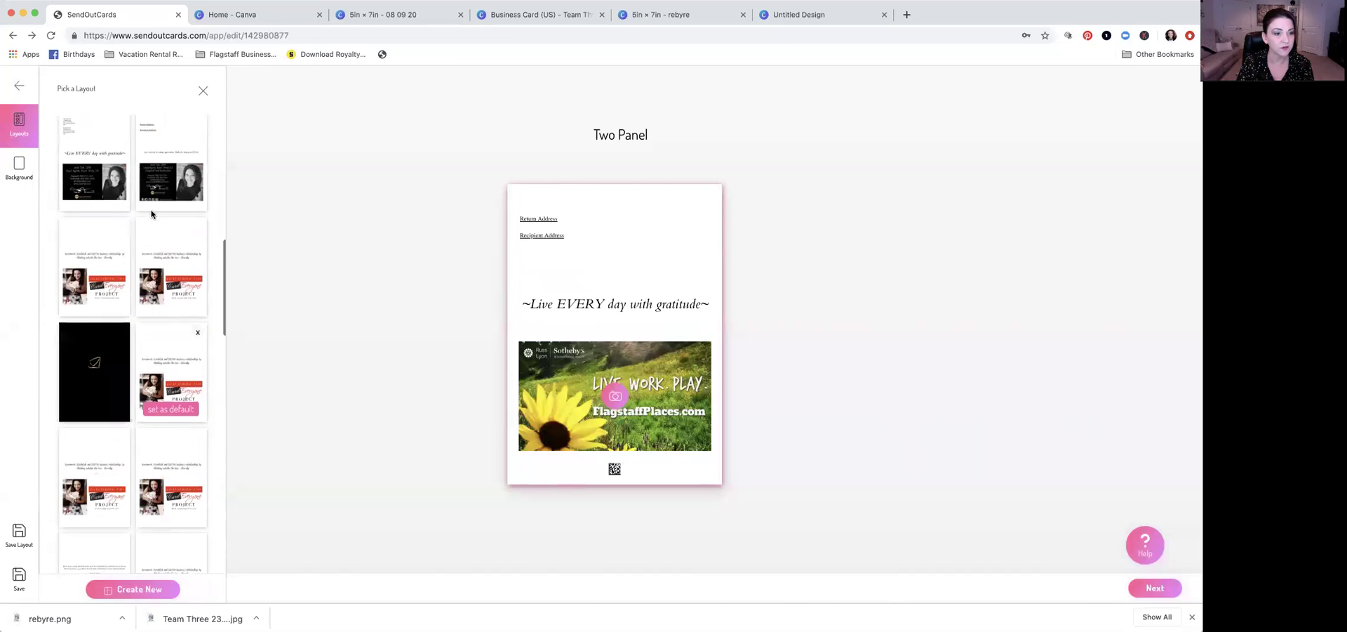
{"action": "left_click", "coordinate": [86, 388]}
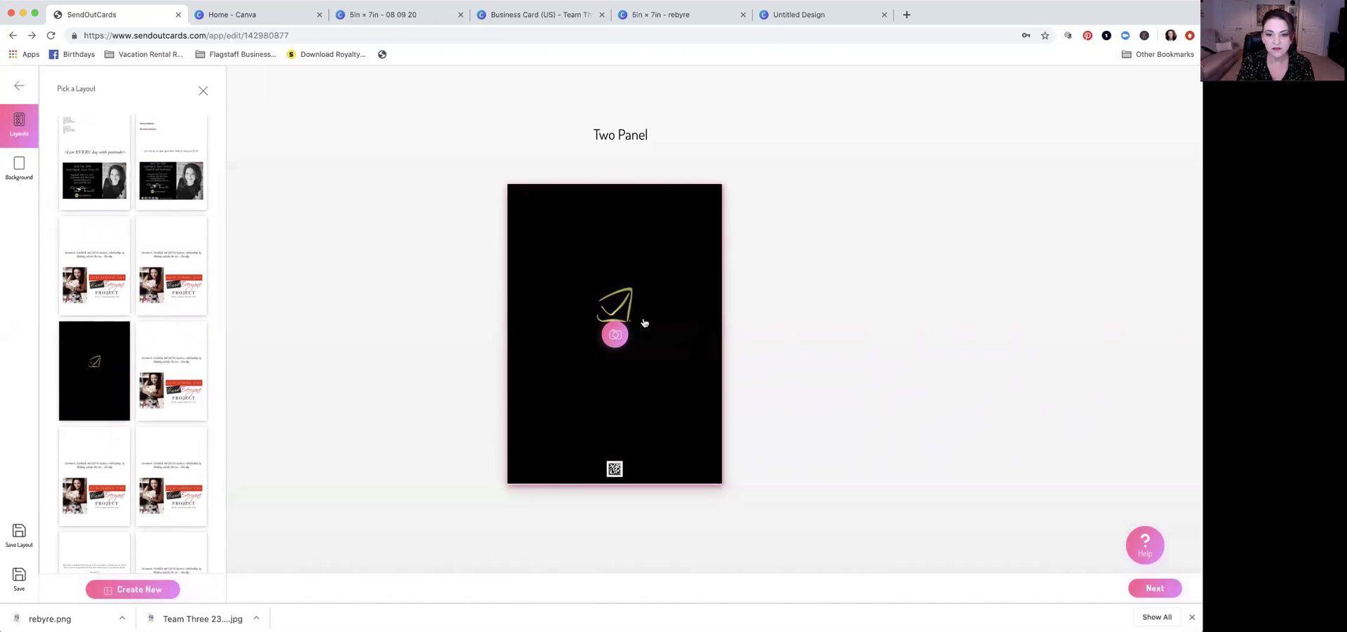
{"action": "scroll", "coordinate": [155, 201], "scroll_direction": "up", "scroll_amount": 3}
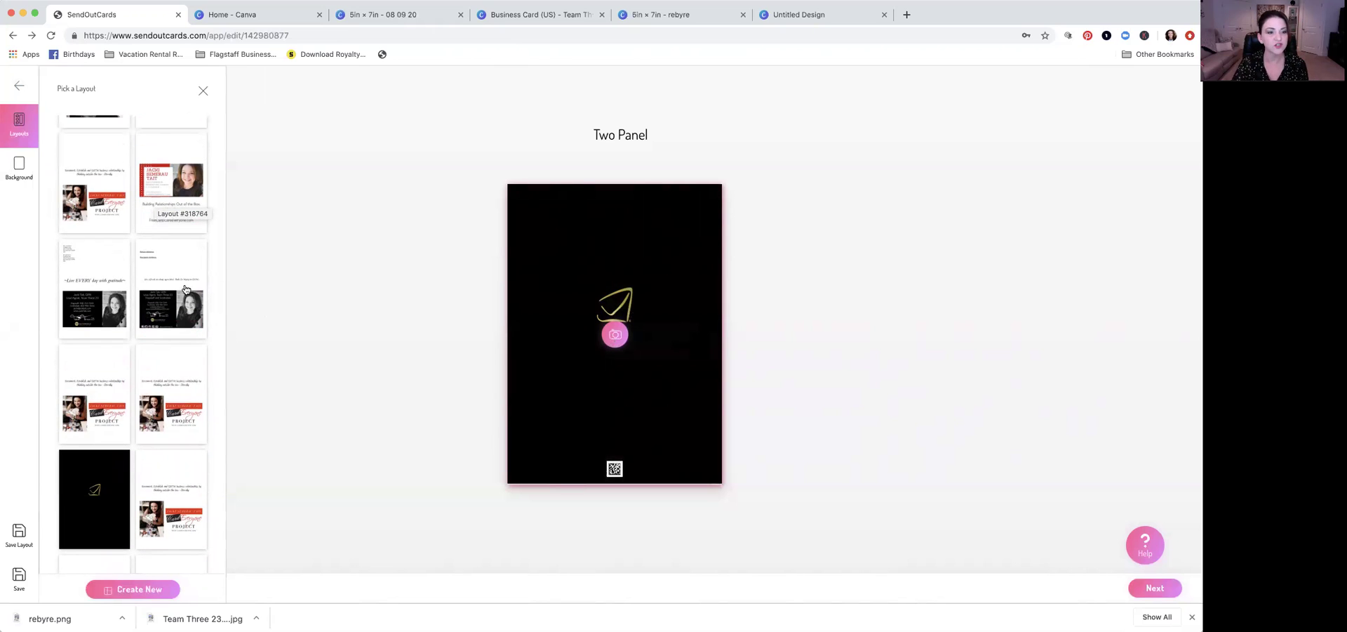
{"action": "scroll", "coordinate": [176, 284], "scroll_direction": "down", "scroll_amount": 2}
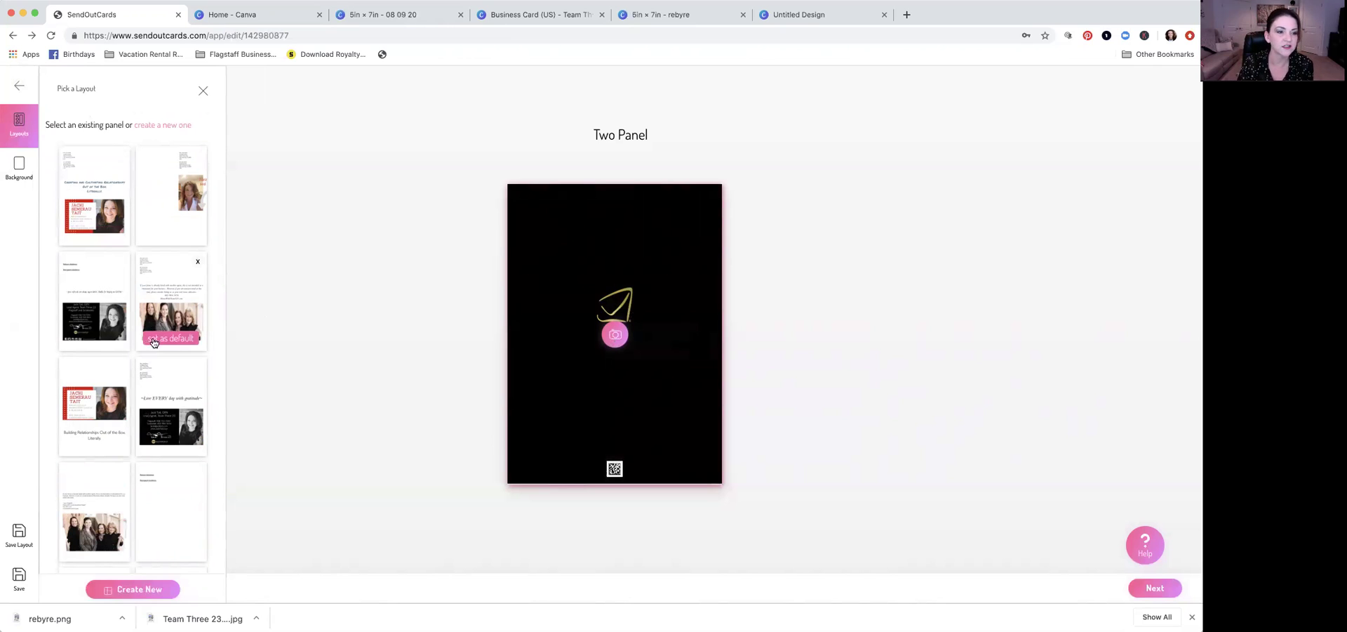
Step: Apply the new white YOURNAME template with an empty photo frame
{"action": "left_click", "coordinate": [144, 589]}
{"action": "scroll", "coordinate": [166, 354], "scroll_direction": "down", "scroll_amount": 5}
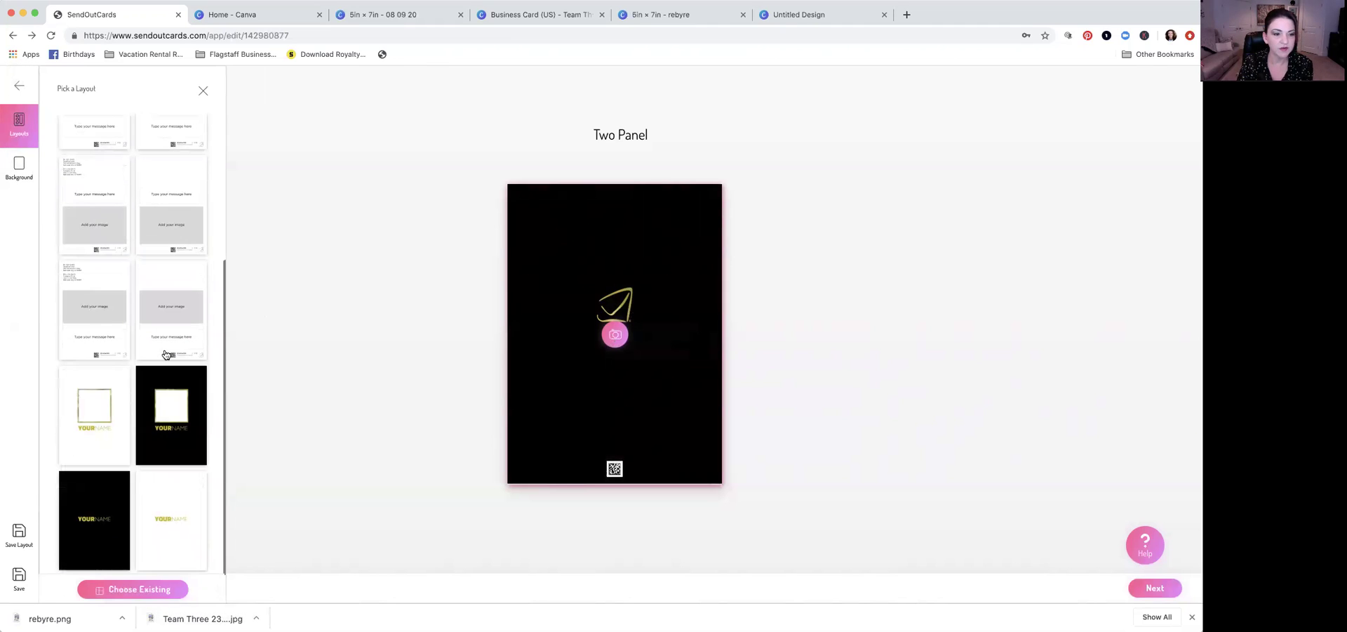
{"action": "left_click", "coordinate": [105, 426]}
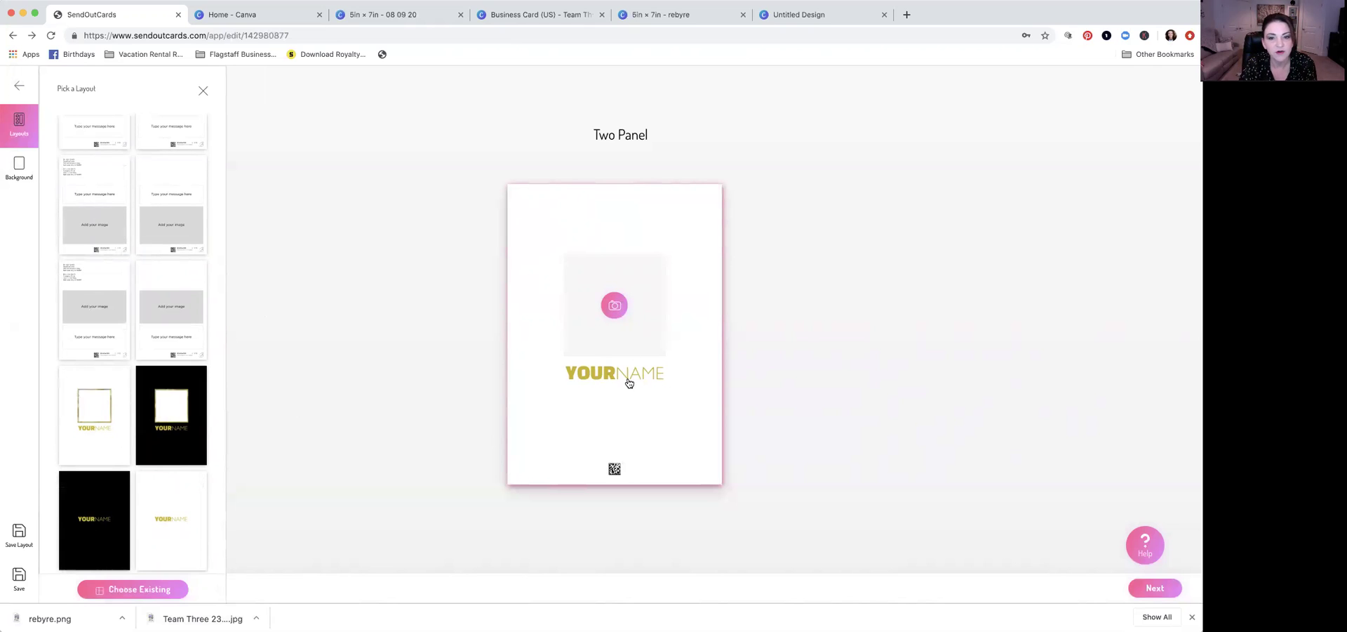
Step: Fill the frame with the photo of the woman walking, zoomed out slightly
{"action": "left_click", "coordinate": [651, 310]}
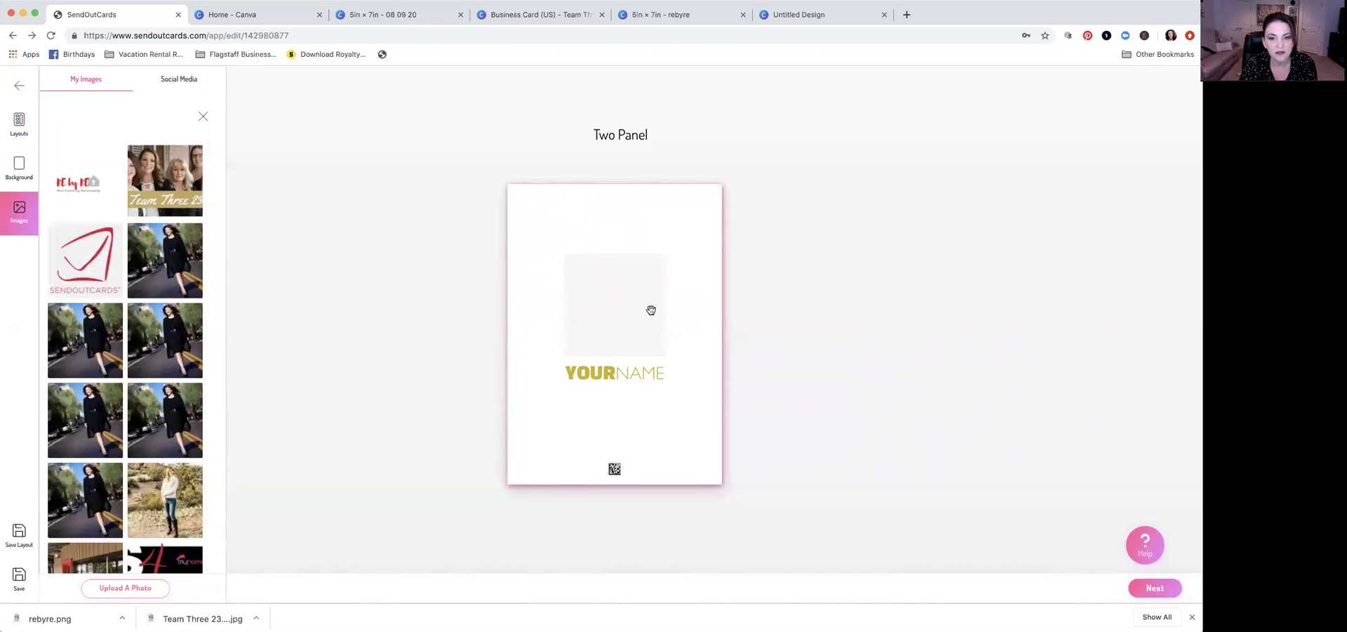
{"action": "left_click", "coordinate": [174, 263]}
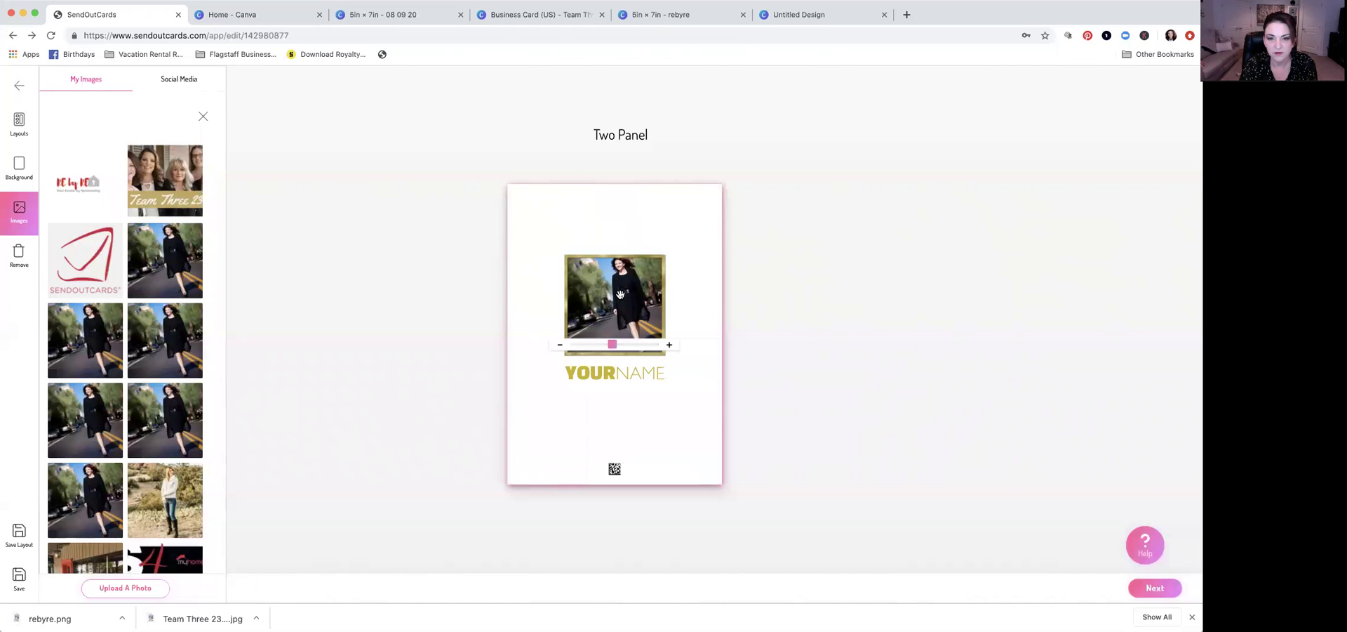
{"action": "double_click", "coordinate": [560, 345]}
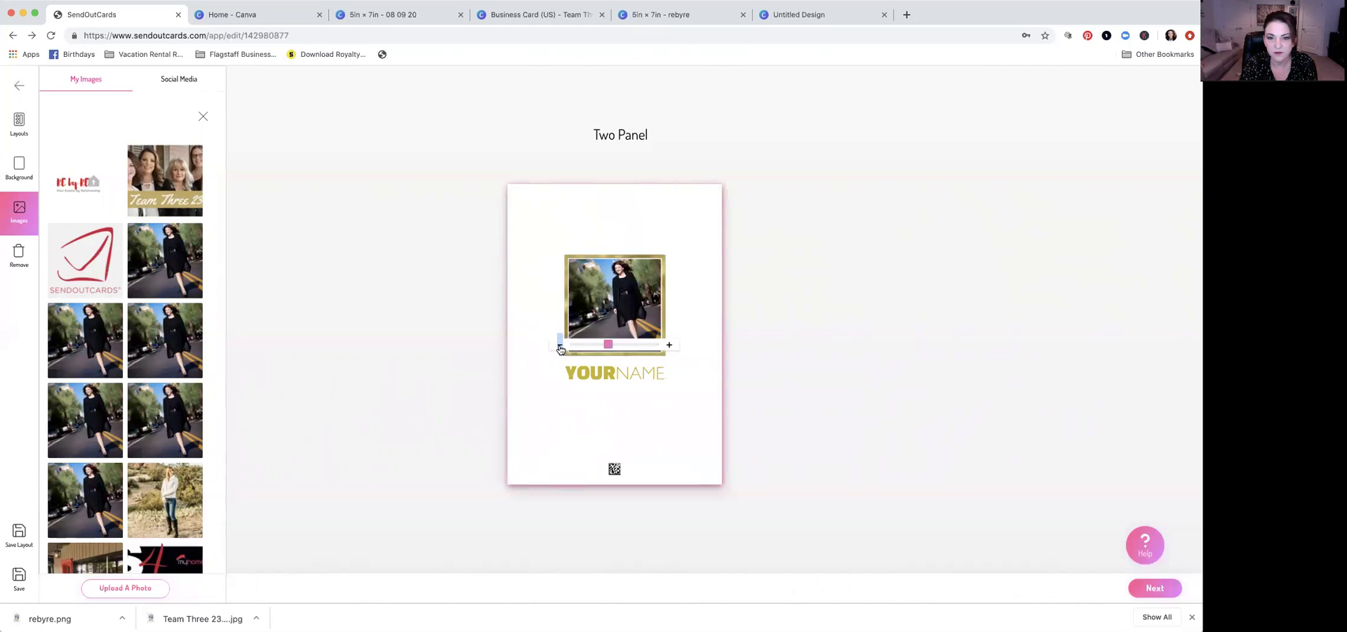
Step: Change the YOURNAME text to 'Happy birthday'
{"action": "left_click", "coordinate": [616, 373]}
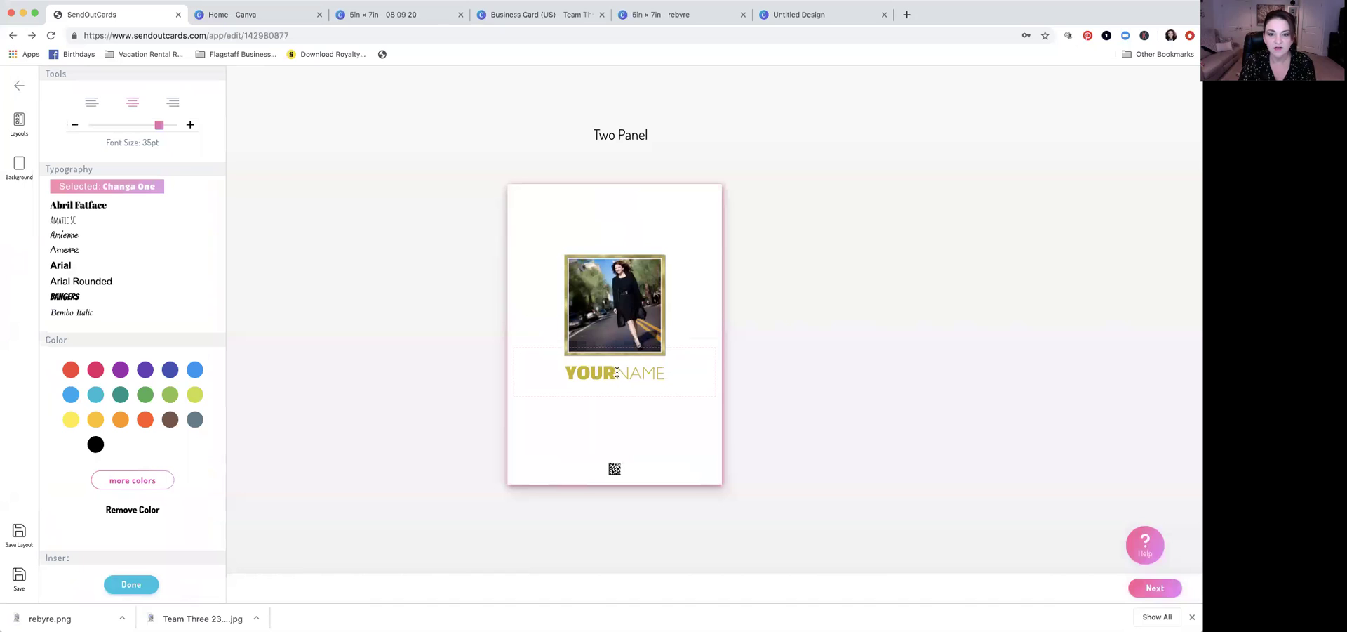
{"action": "double_click", "coordinate": [595, 373]}
{"action": "type", "text": "Happy"}
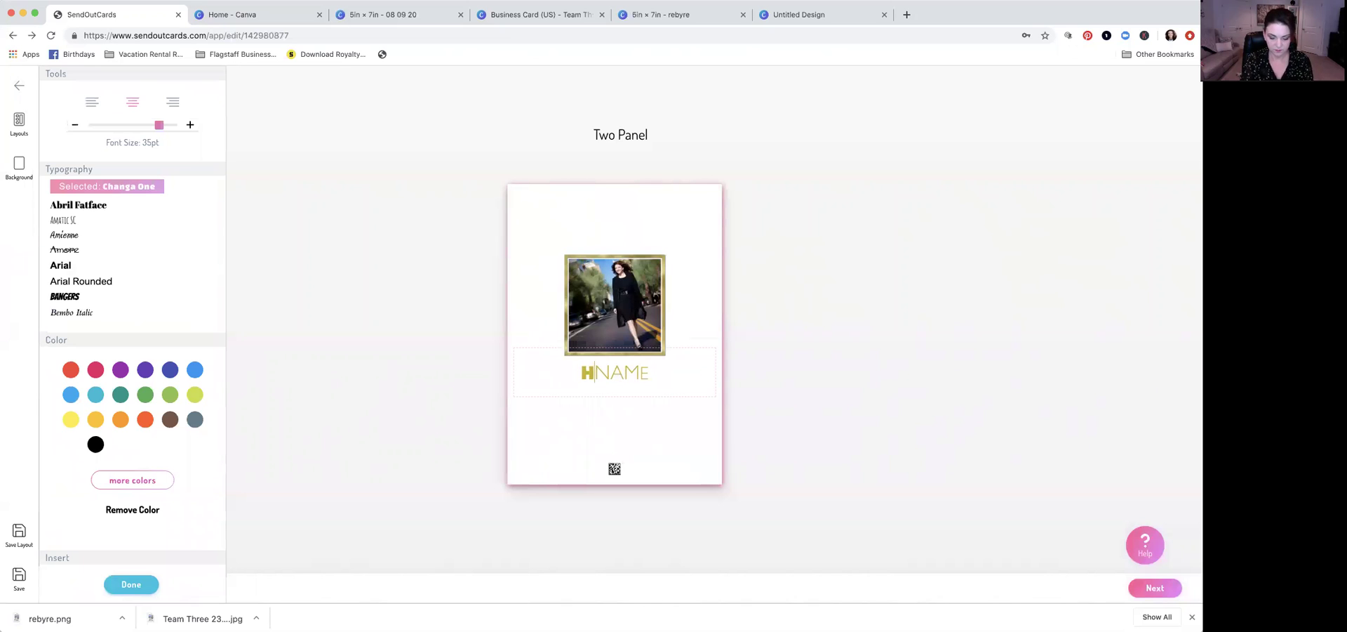
{"action": "left_click_drag", "start_coordinate": [674, 370], "coordinate": [621, 372]}
{"action": "type", "text": "birthday"}
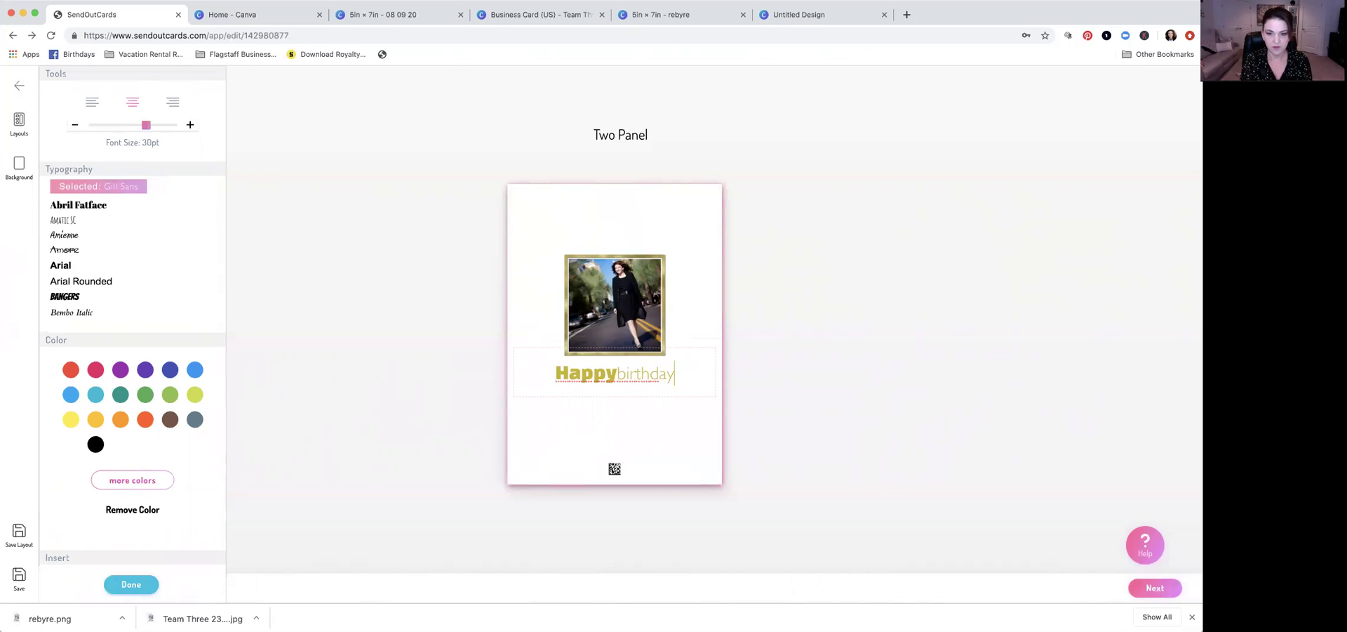